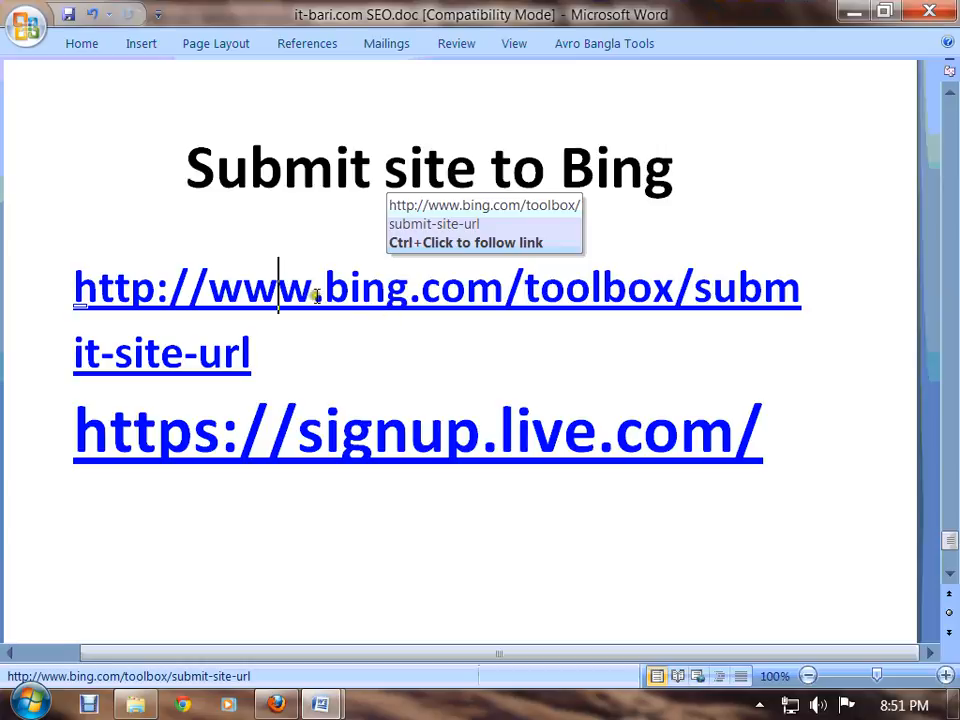
# Highlight parts of the Bing toolbox link in the Word document to inspect it
pyautogui.moveTo(315, 296); pyautogui.dragTo(566, 305)
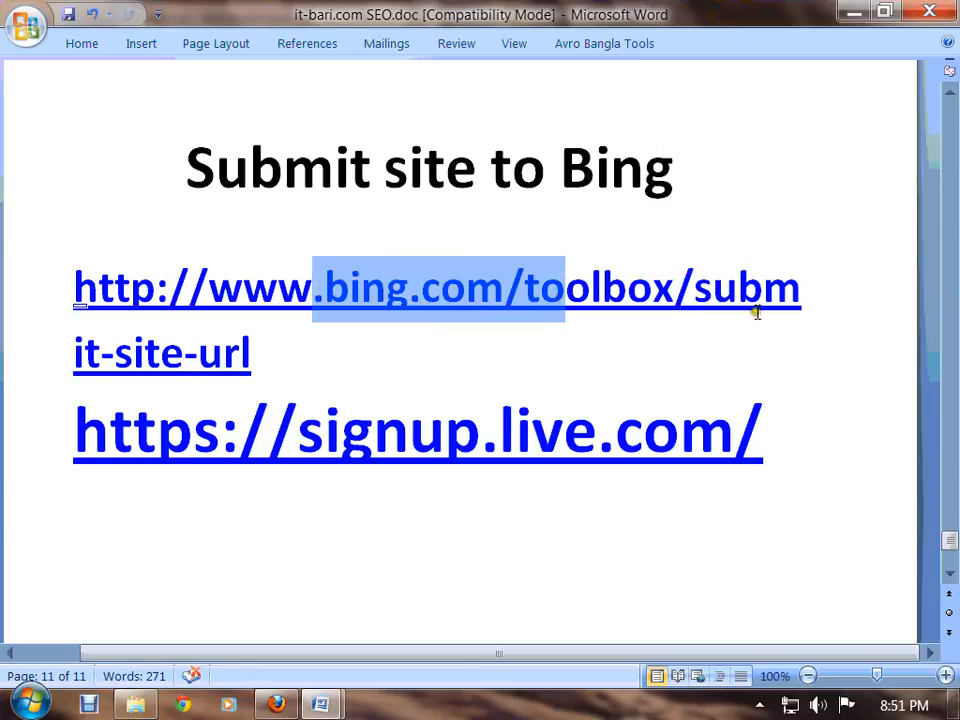
pyautogui.moveTo(757, 313); pyautogui.dragTo(115, 300)
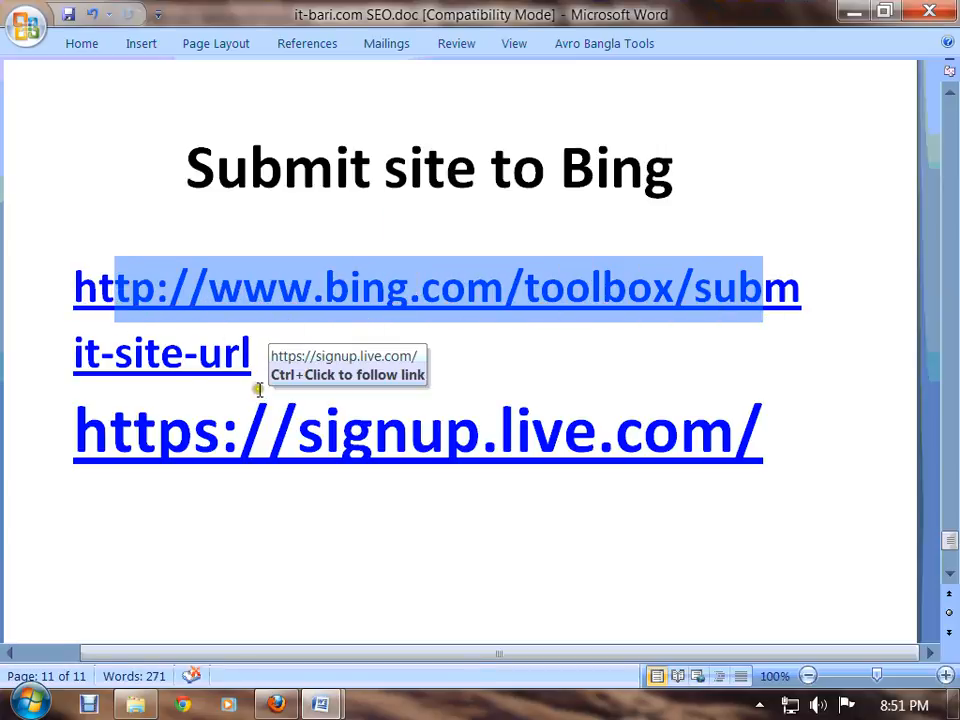
pyautogui.moveTo(258, 390); pyautogui.dragTo(103, 396)
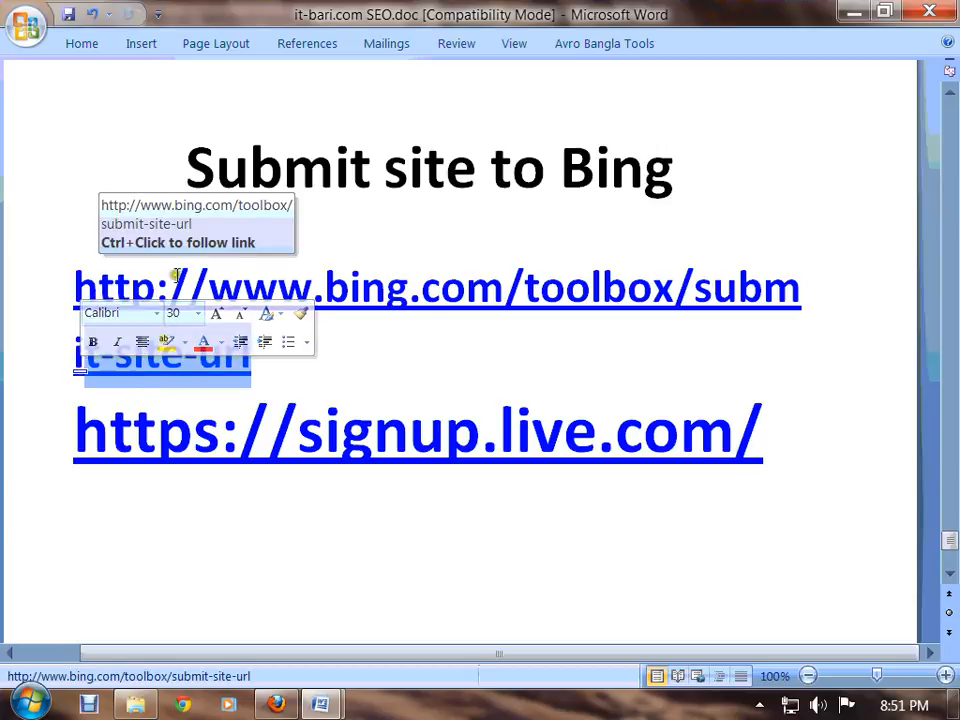
pyautogui.click(439, 311)
pyautogui.moveTo(280, 292); pyautogui.dragTo(660, 290)
pyautogui.click(739, 290)
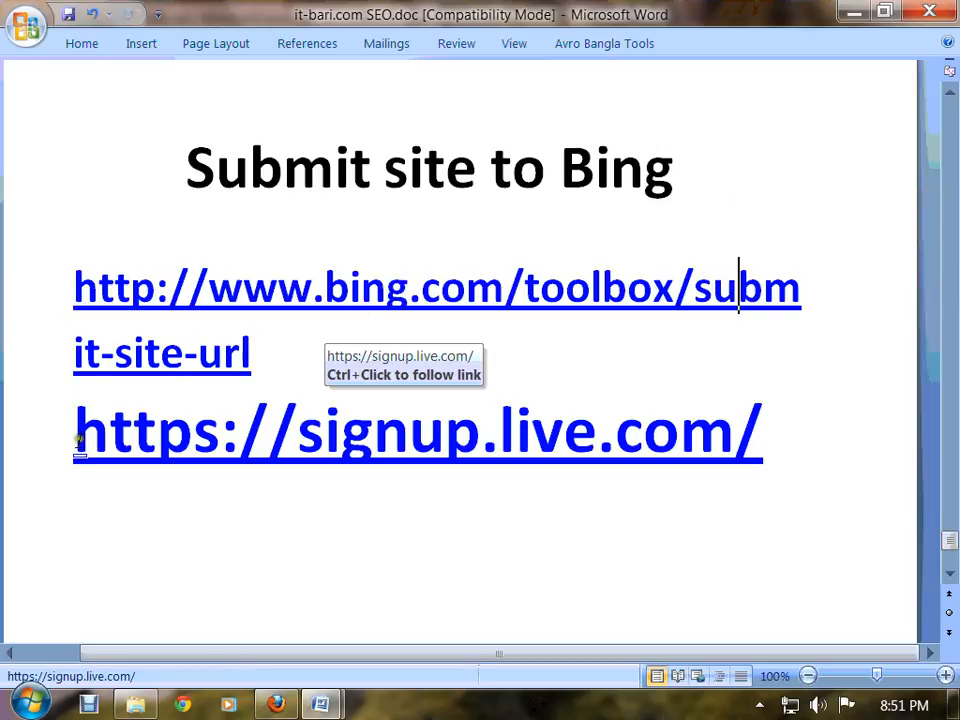
# Highlight portions of the signup.live.com link in the document to inspect it
pyautogui.moveTo(78, 441); pyautogui.dragTo(111, 450)
pyautogui.click(643, 440)
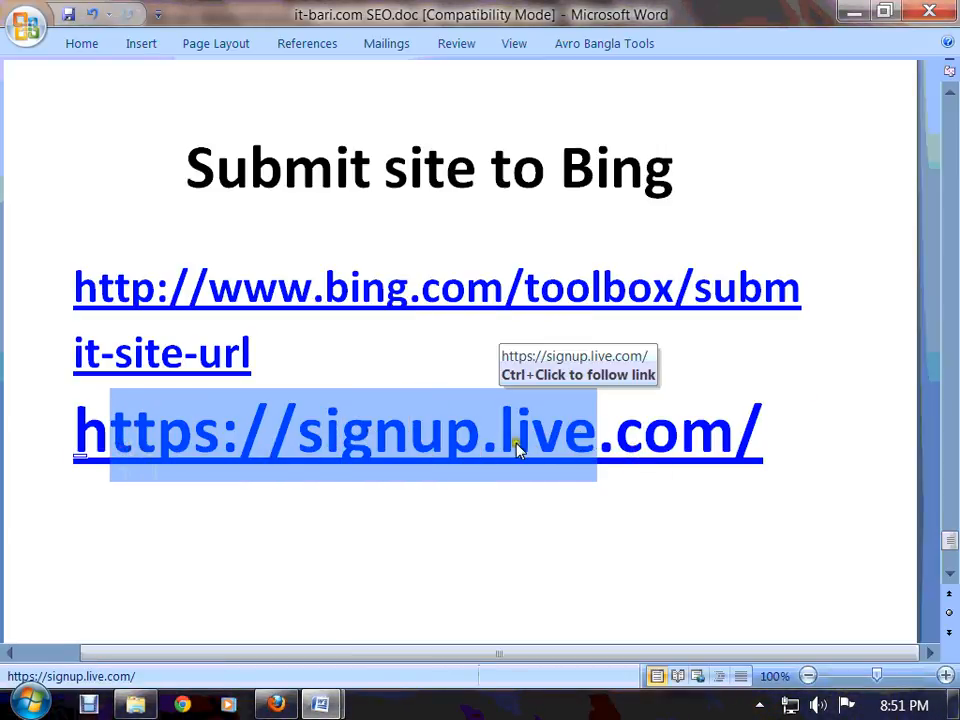
pyautogui.moveTo(767, 440); pyautogui.dragTo(158, 440)
pyautogui.click(501, 440)
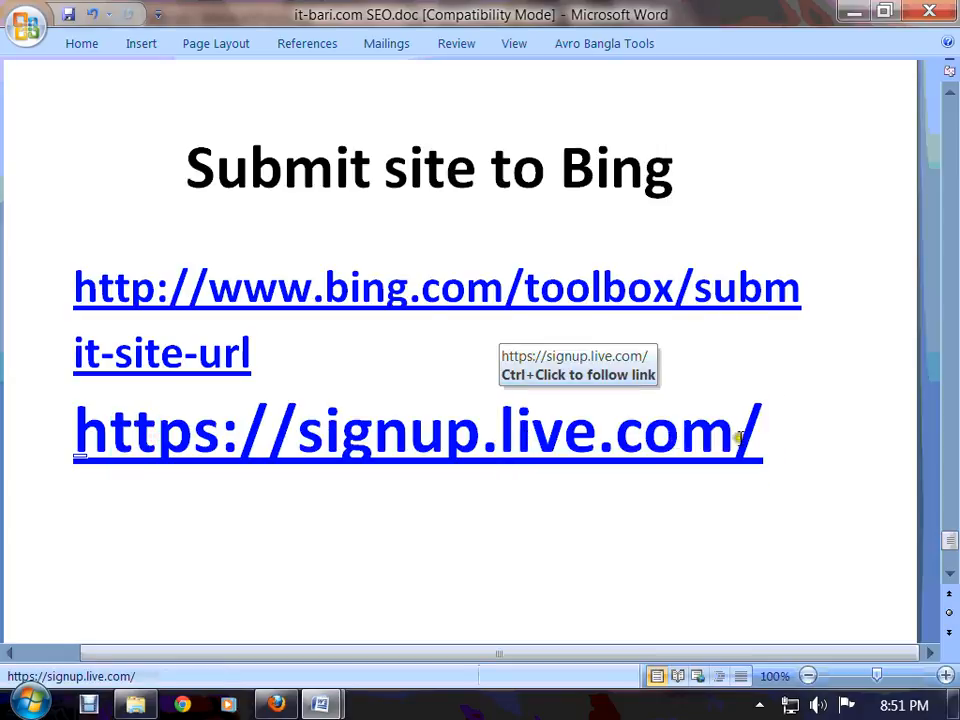
pyautogui.moveTo(757, 437); pyautogui.dragTo(86, 439)
pyautogui.click(392, 445)
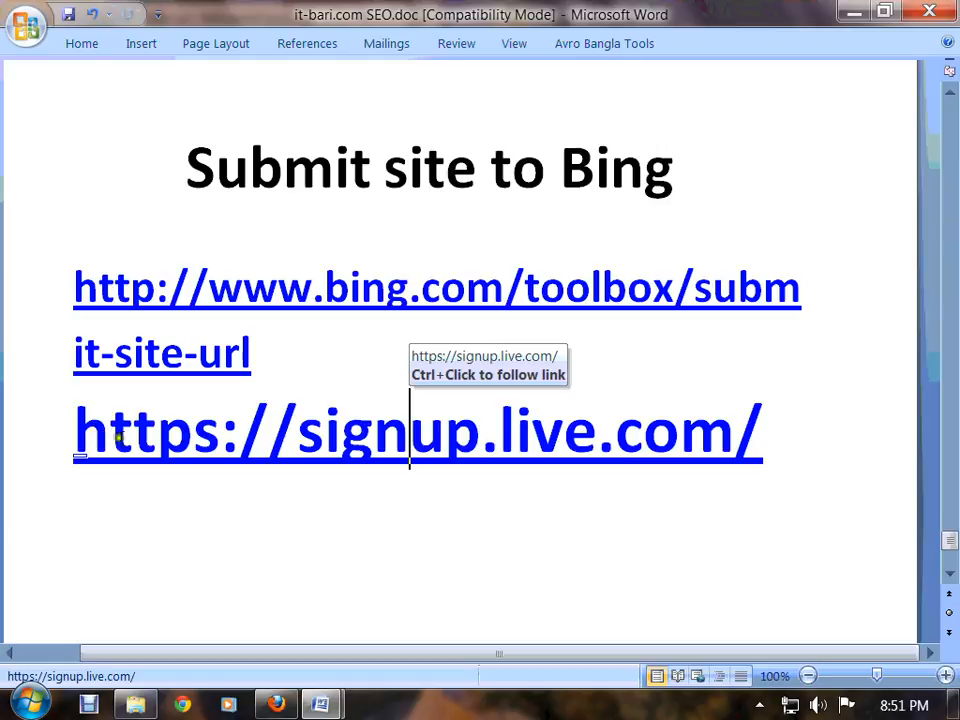
pyautogui.moveTo(492, 447); pyautogui.dragTo(733, 450)
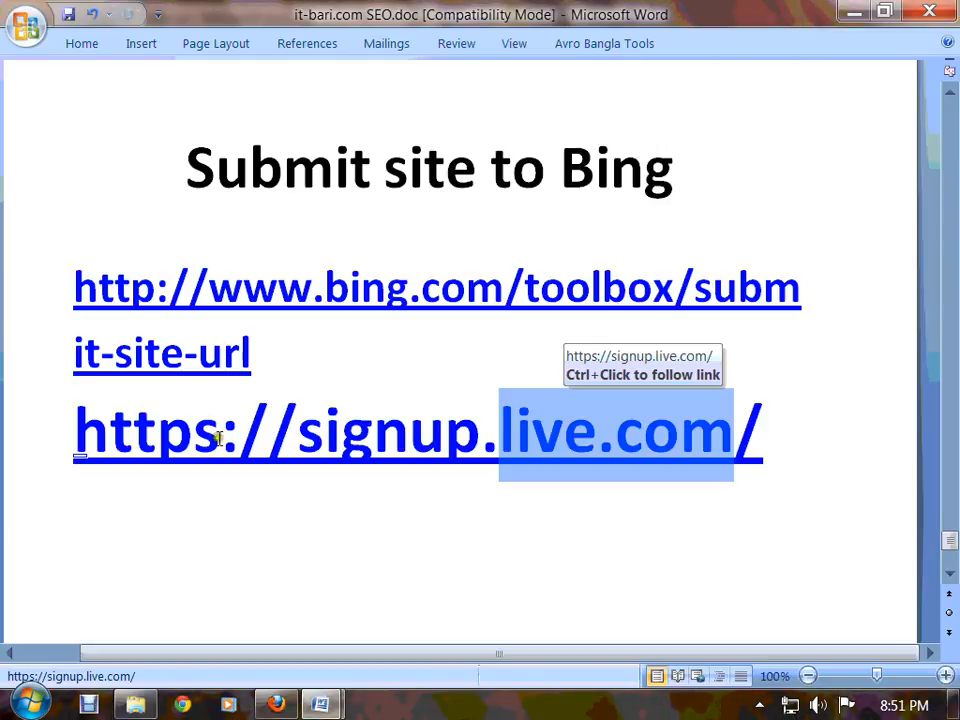
pyautogui.moveTo(78, 430); pyautogui.dragTo(450, 455)
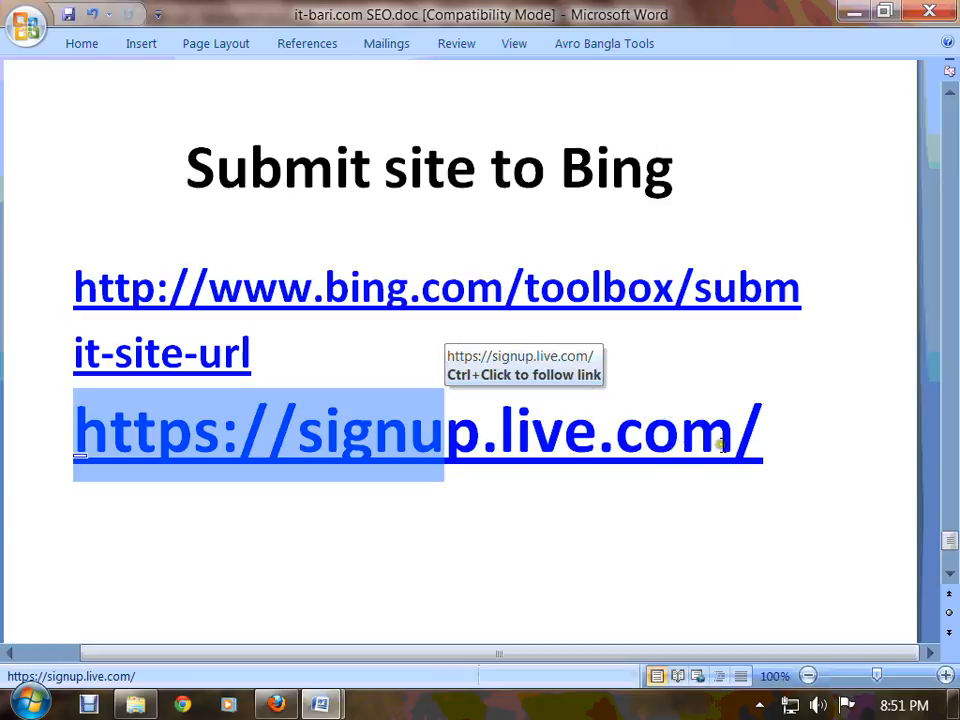
pyautogui.moveTo(734, 443); pyautogui.dragTo(303, 445)
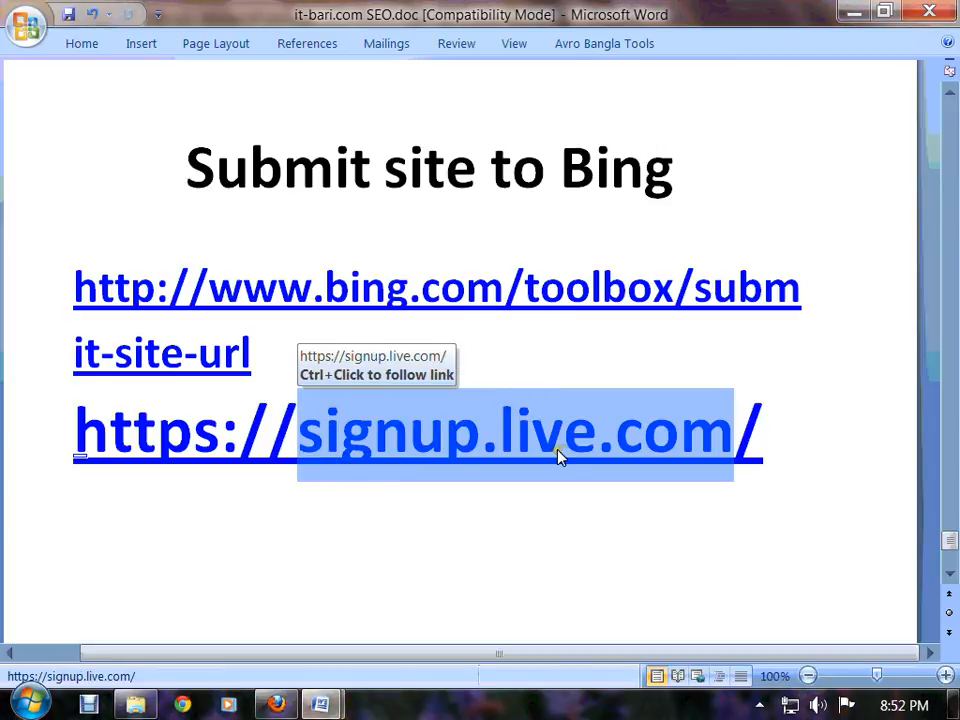
pyautogui.click(588, 447)
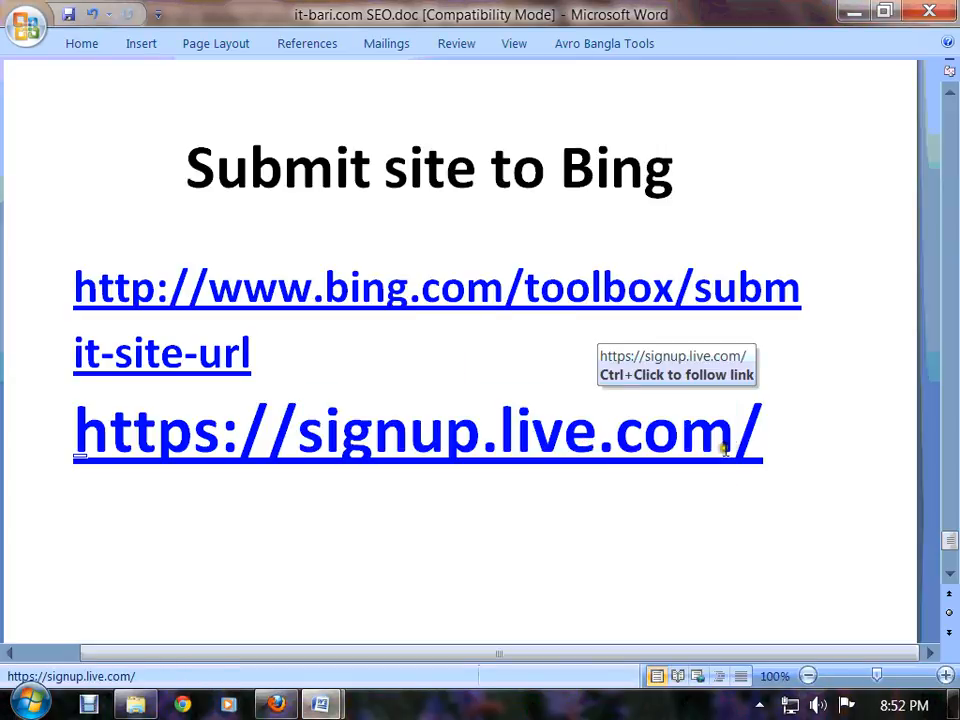
pyautogui.moveTo(737, 444); pyautogui.dragTo(157, 447)
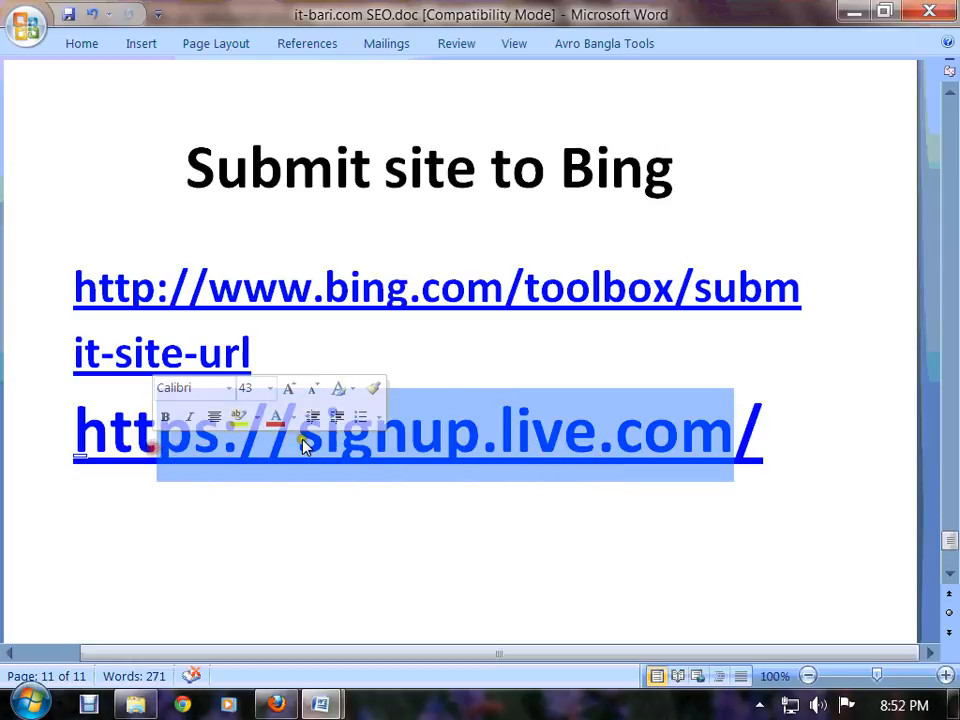
pyautogui.click(793, 450)
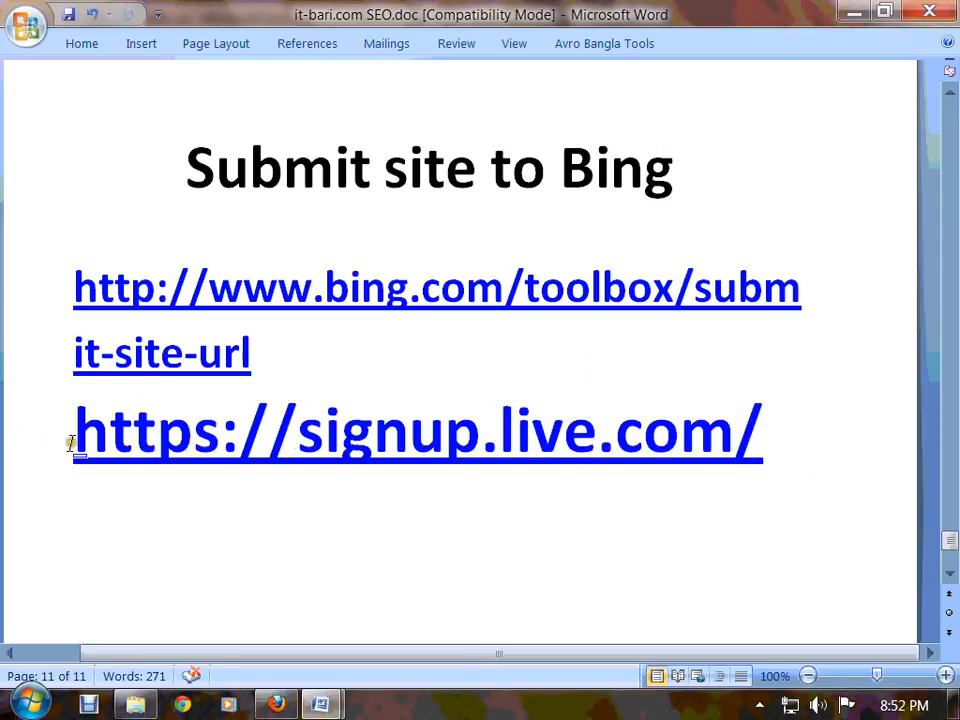
pyautogui.moveTo(86, 452); pyautogui.dragTo(767, 446)
pyautogui.click(760, 445)
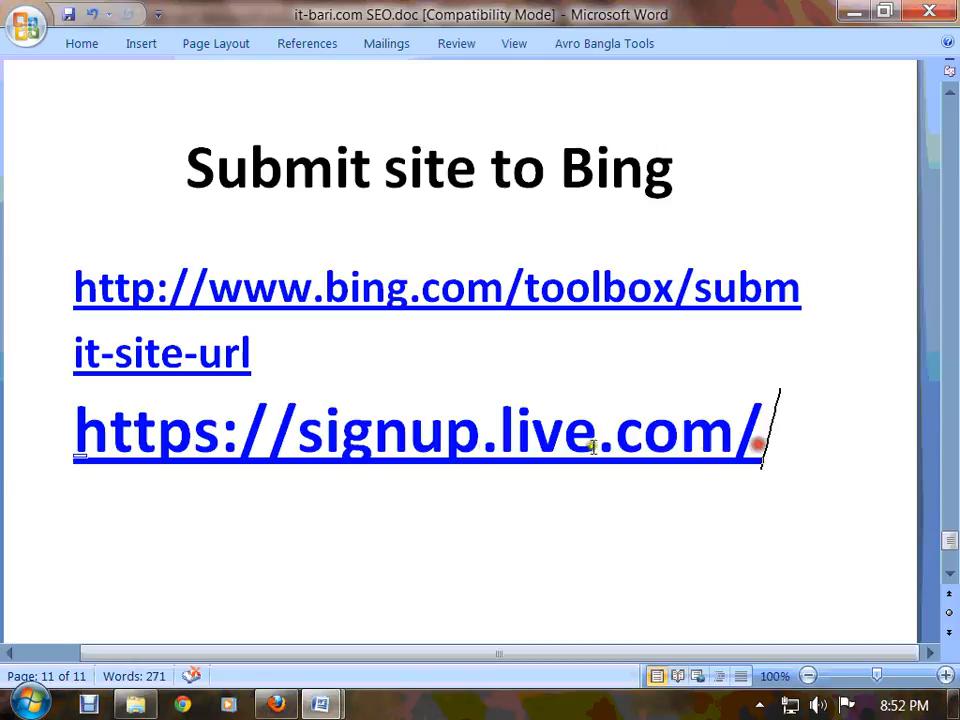
pyautogui.click(218, 447)
pyautogui.press('BackSpace')
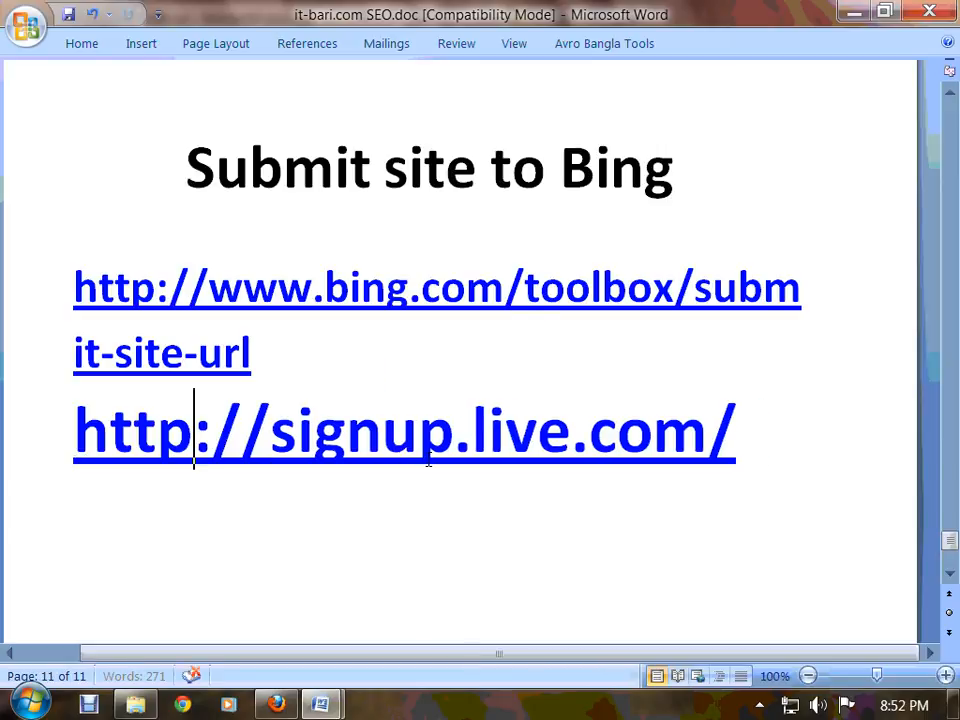
pyautogui.moveTo(750, 452); pyautogui.dragTo(111, 458)
pyautogui.rightClick(238, 458)
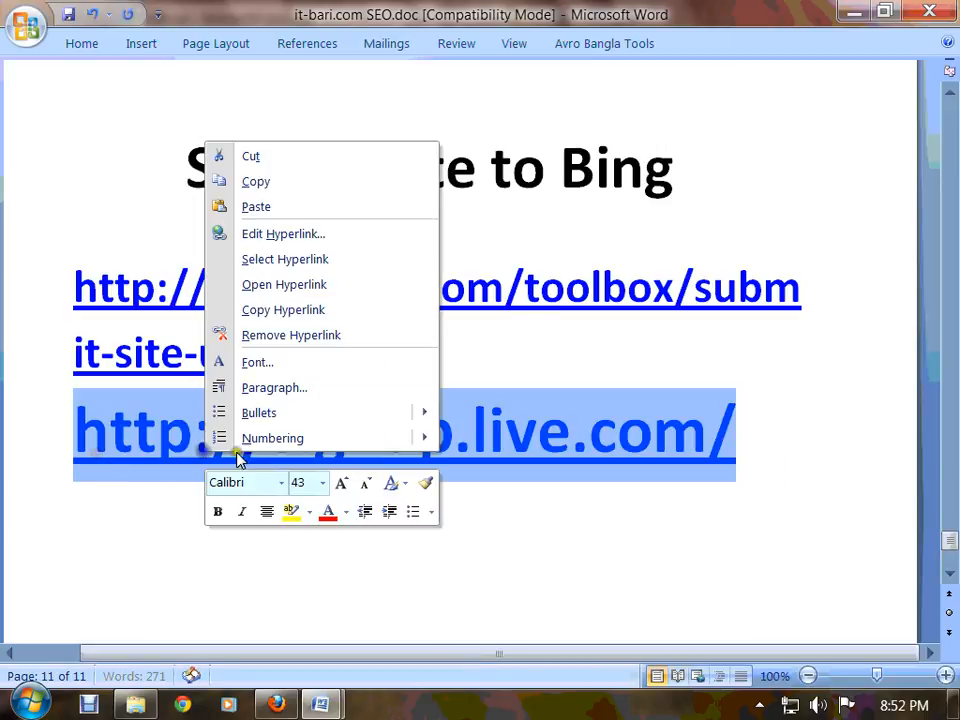
pyautogui.click(315, 183)
pyautogui.click(275, 704)
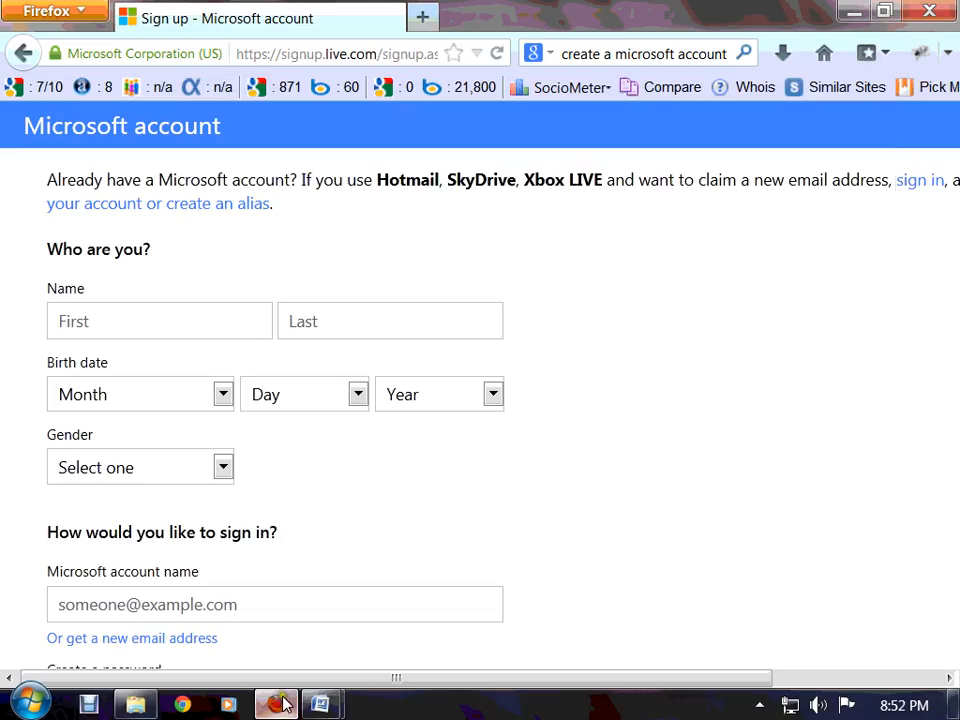
# Load the copied signup.live.com address in a new Firefox tab
pyautogui.click(427, 18)
pyautogui.rightClick(375, 54)
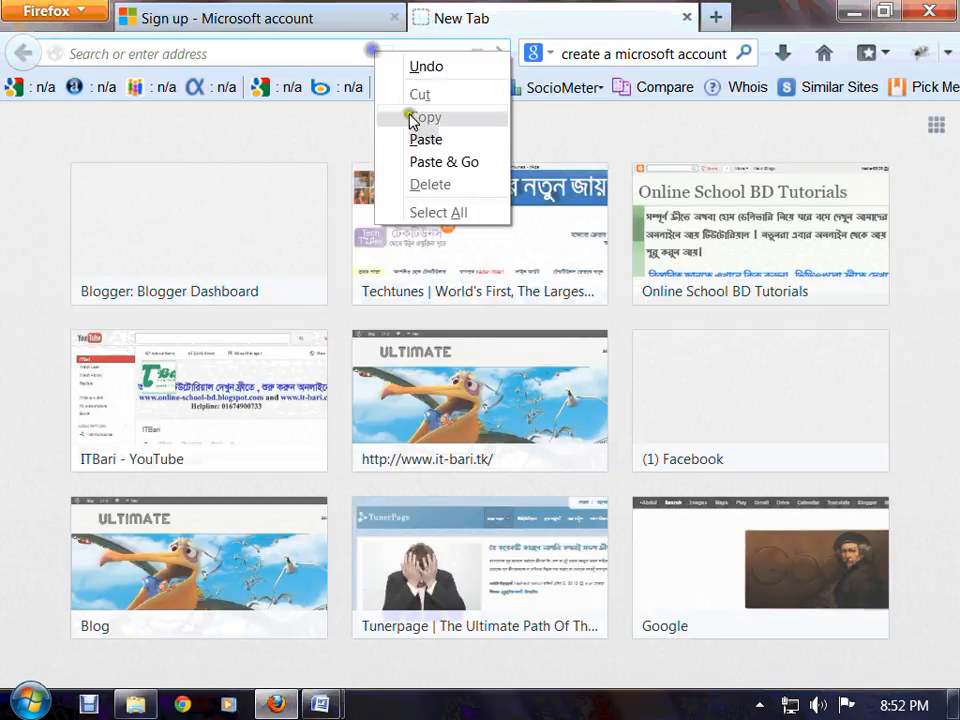
pyautogui.click(420, 138)
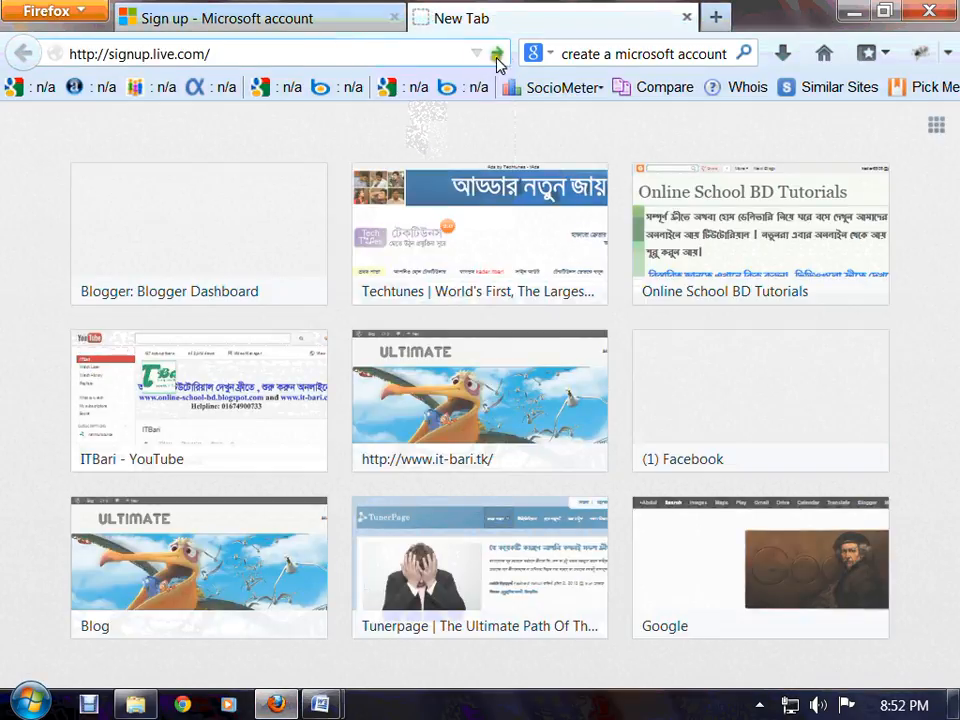
pyautogui.click(496, 54)
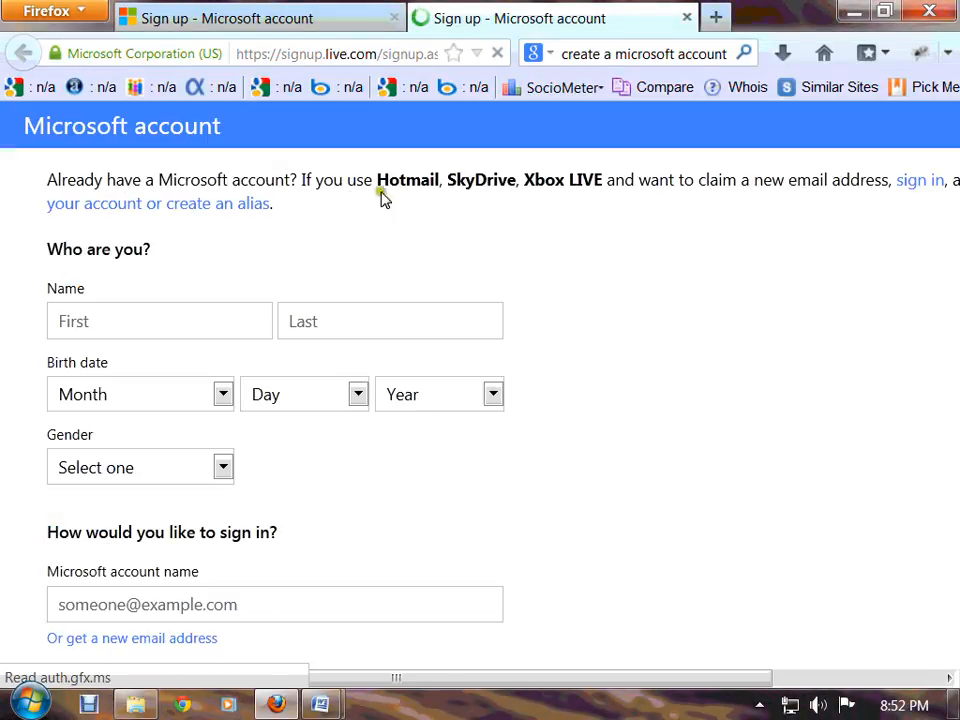
pyautogui.scroll(-5, 482, 368)
pyautogui.scroll(3, 484, 368)
pyautogui.scroll(1, 484, 356)
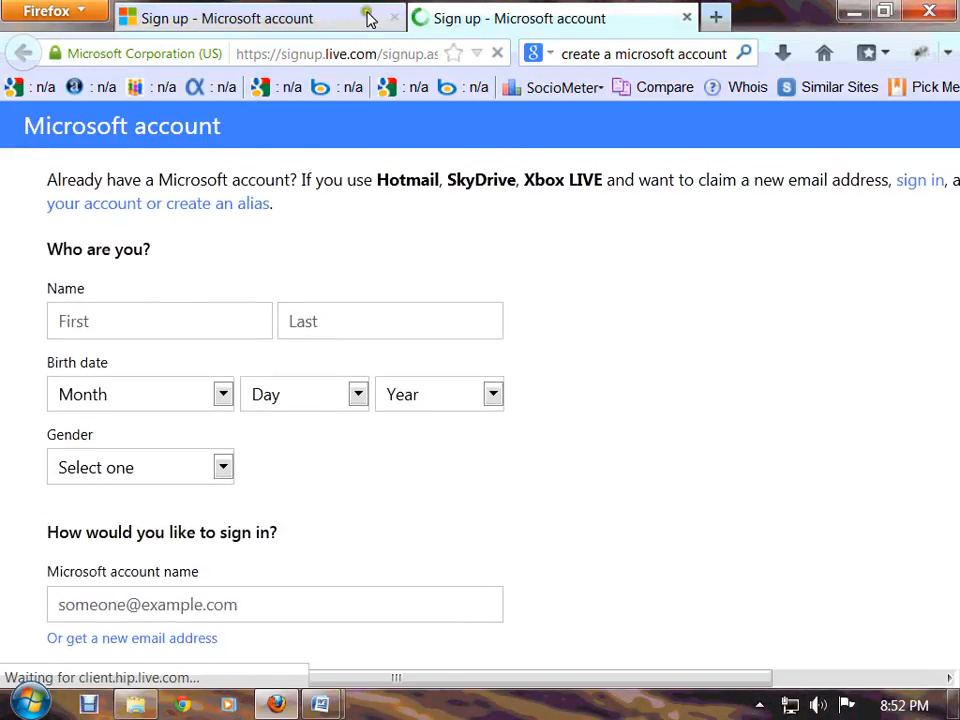
# Close the older duplicate Sign up tab, leaving one sign-up form
pyautogui.click(393, 17)
pyautogui.scroll(-1, 438, 328)
pyautogui.scroll(-4, 438, 328)
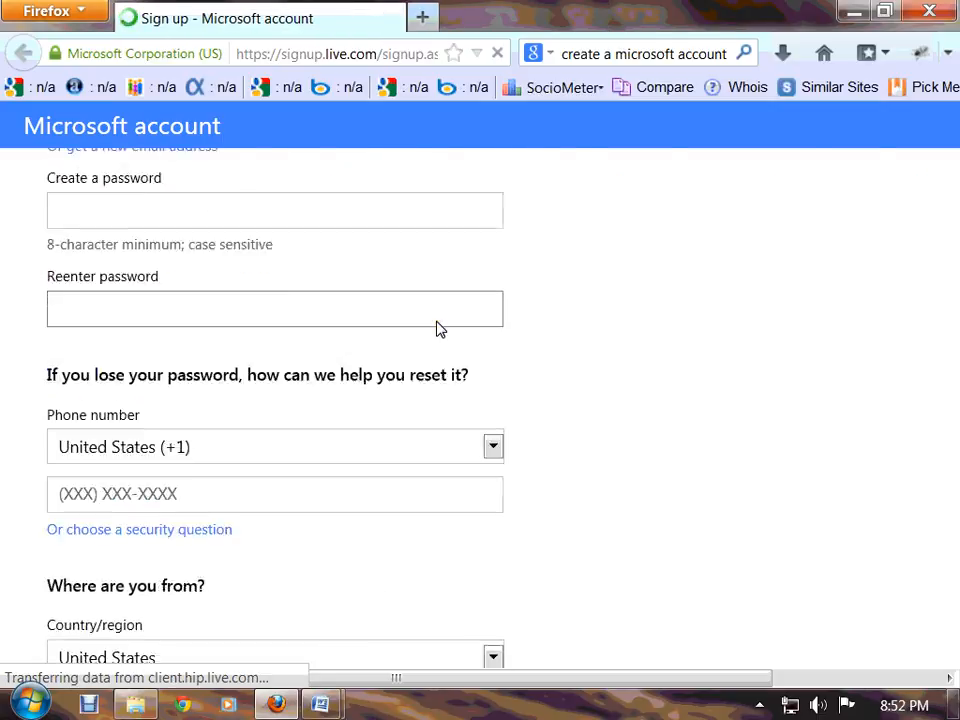
pyautogui.scroll(5, 438, 328)
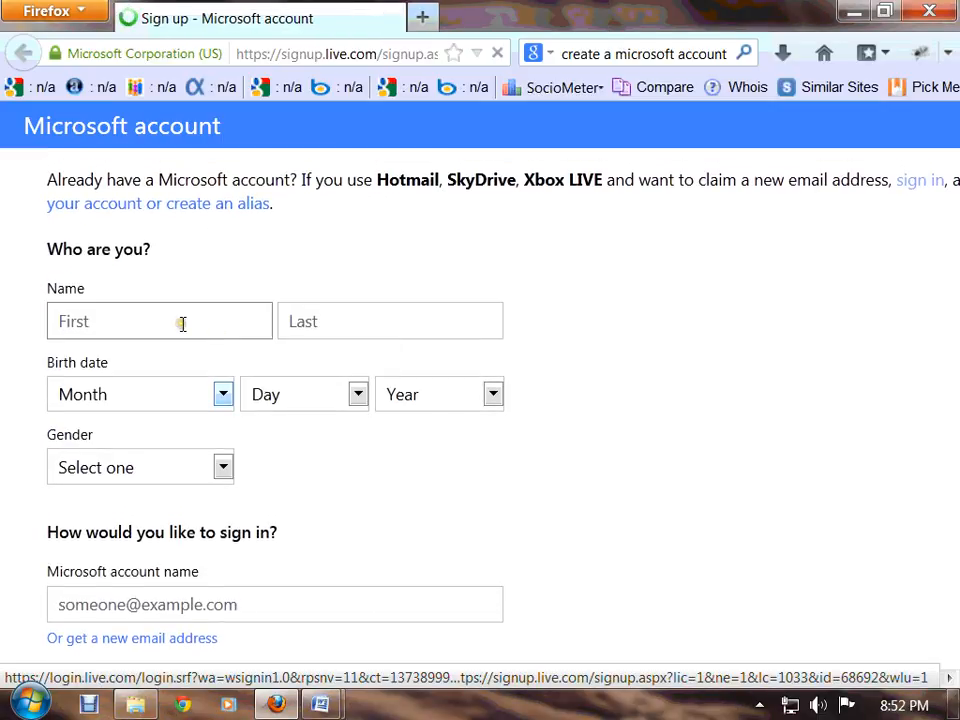
# Enter the user's first and last name on the sign-up form
pyautogui.click(182, 323)
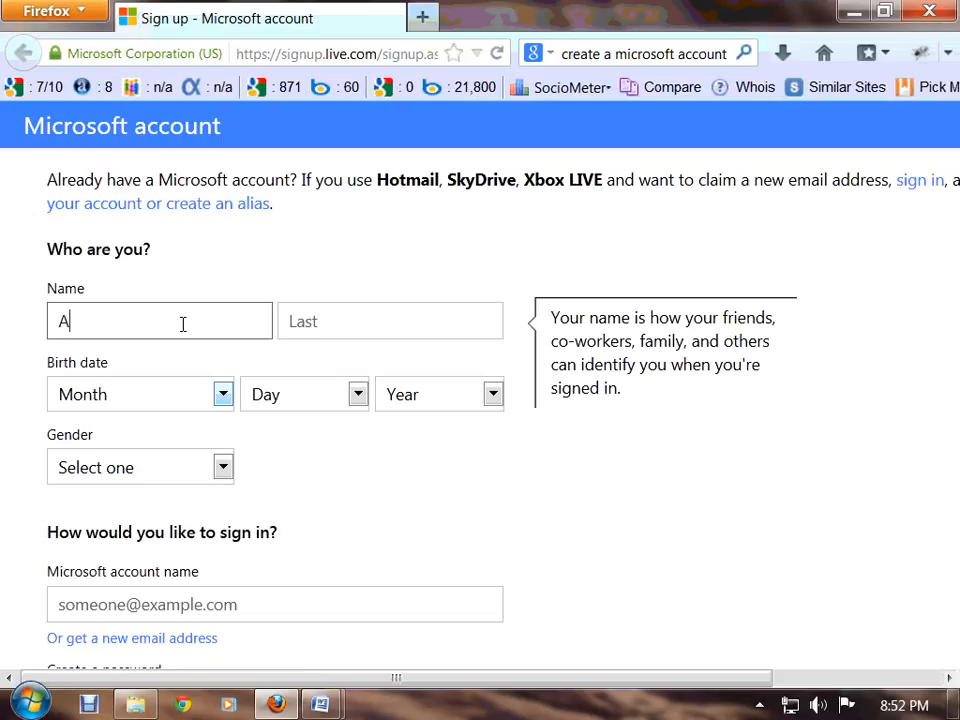
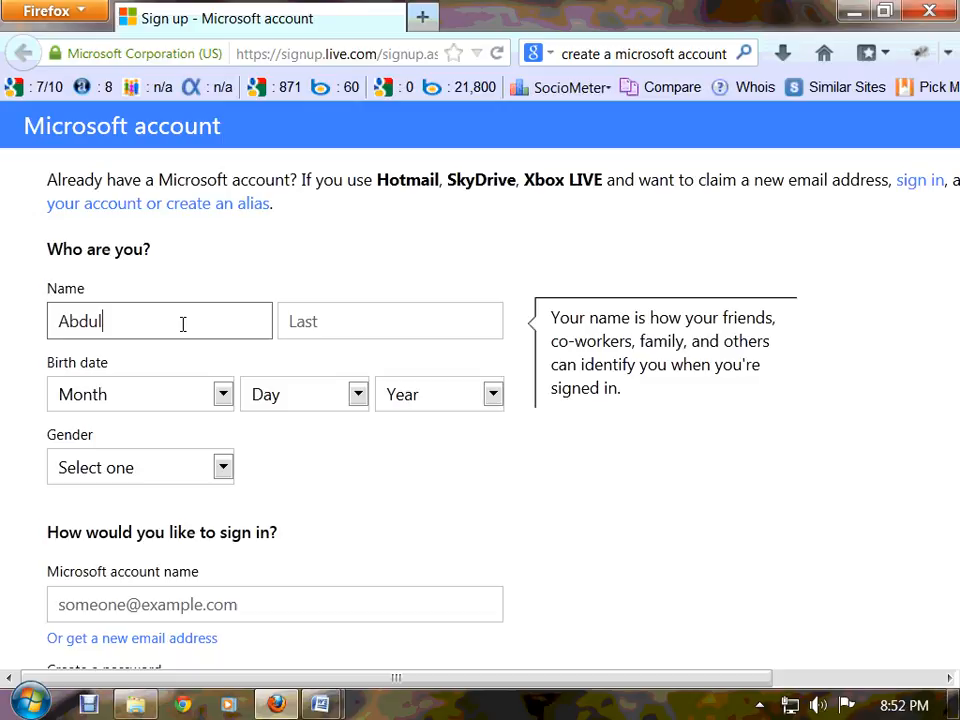
pyautogui.press('Tab')
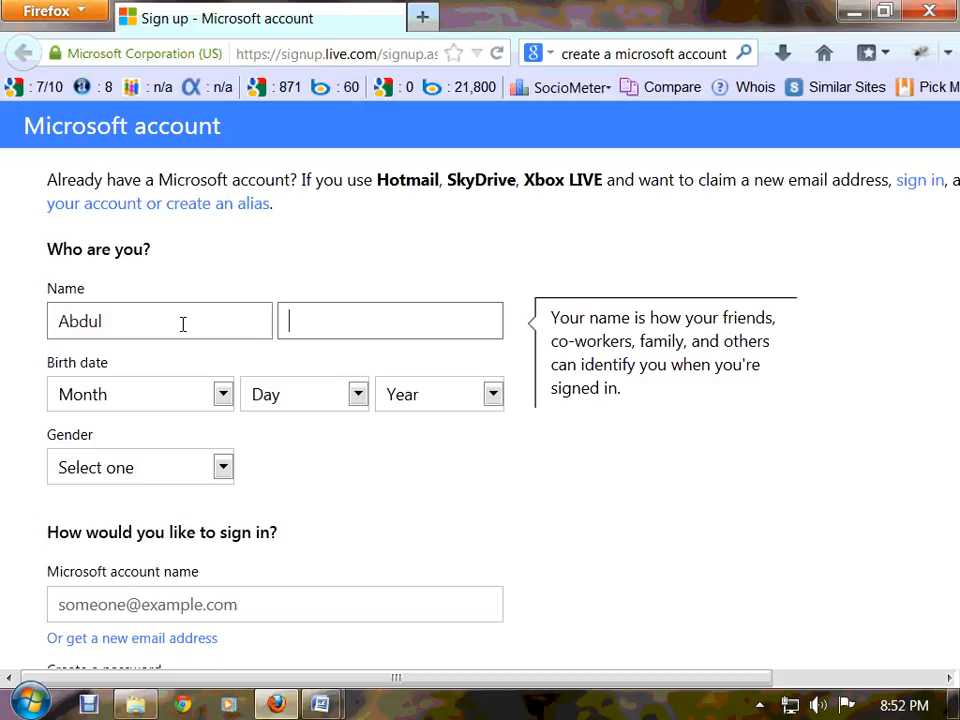
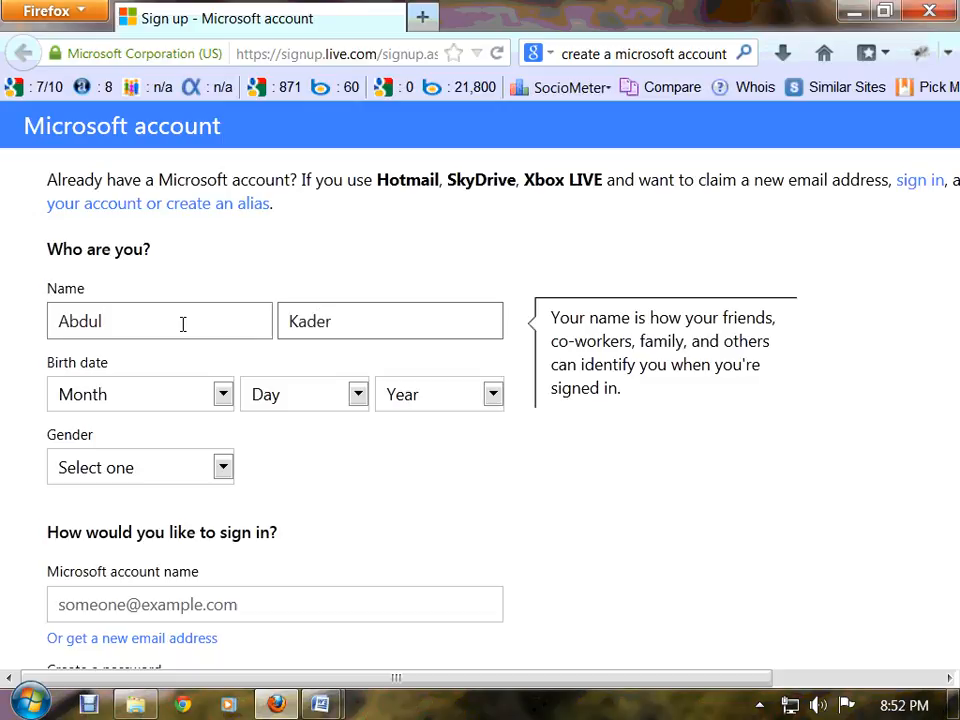
pyautogui.click(226, 400)
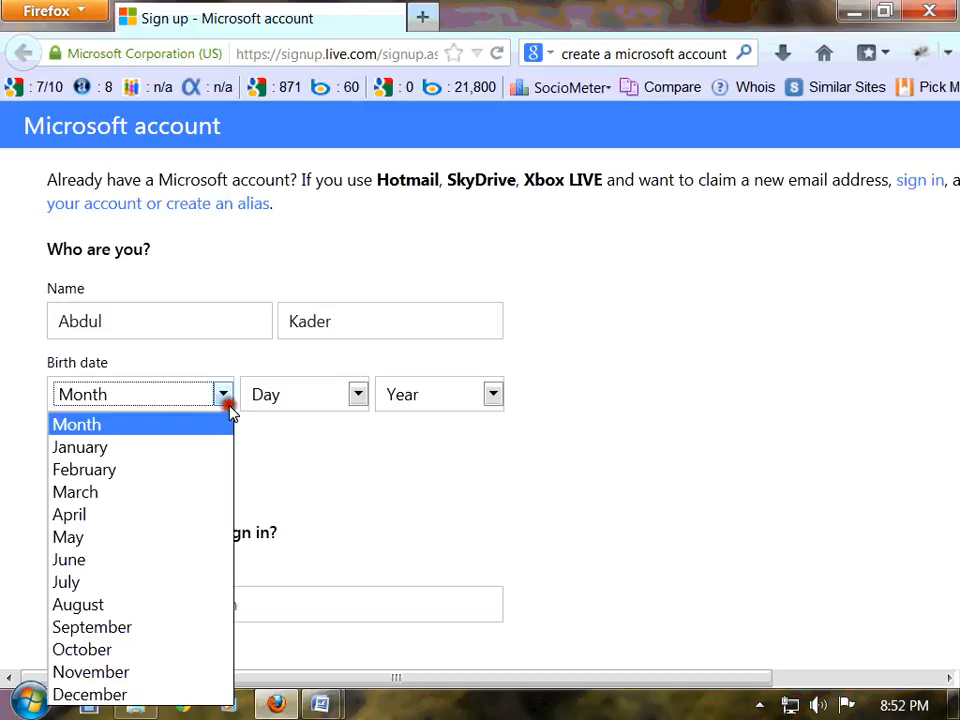
pyautogui.click(167, 630)
pyautogui.click(358, 396)
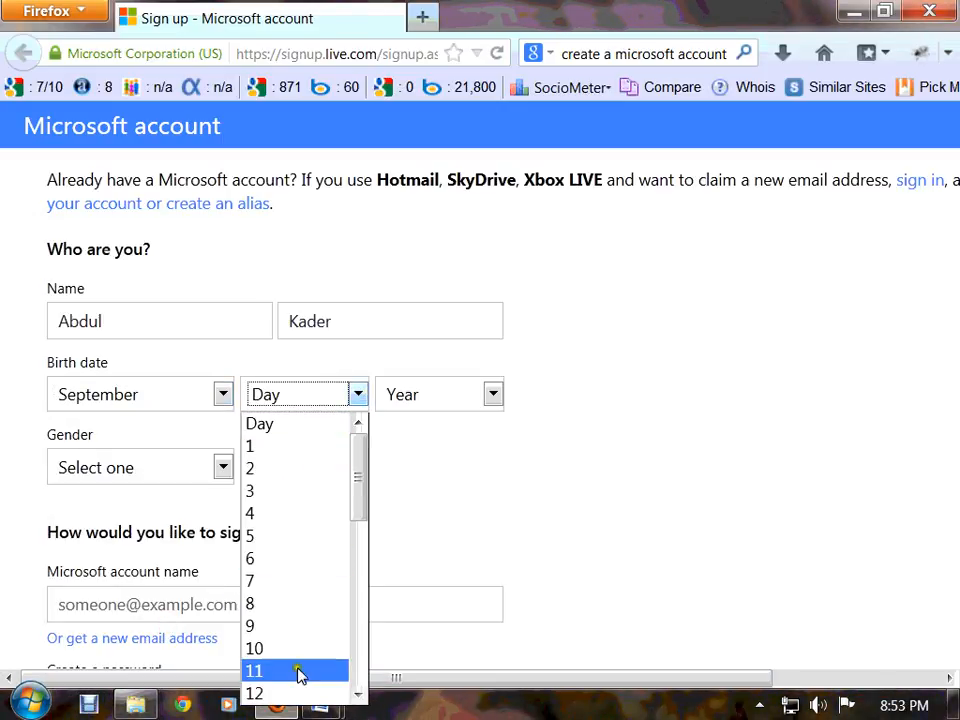
pyautogui.scroll(-3, 300, 660)
pyautogui.click(293, 606)
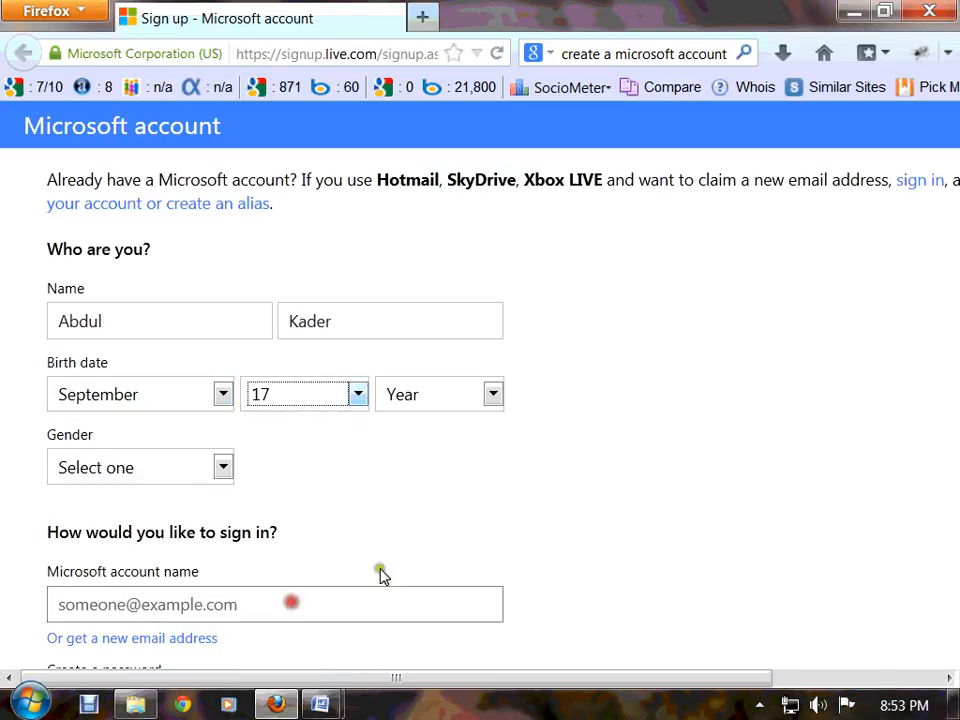
pyautogui.click(494, 396)
pyautogui.scroll(-4, 452, 665)
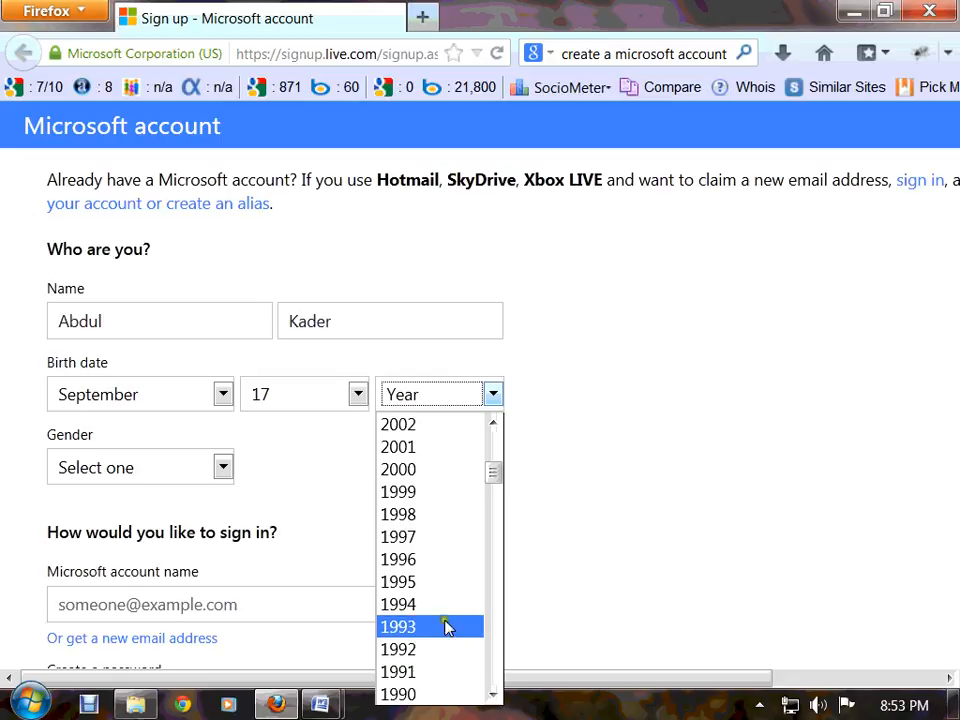
pyautogui.click(447, 651)
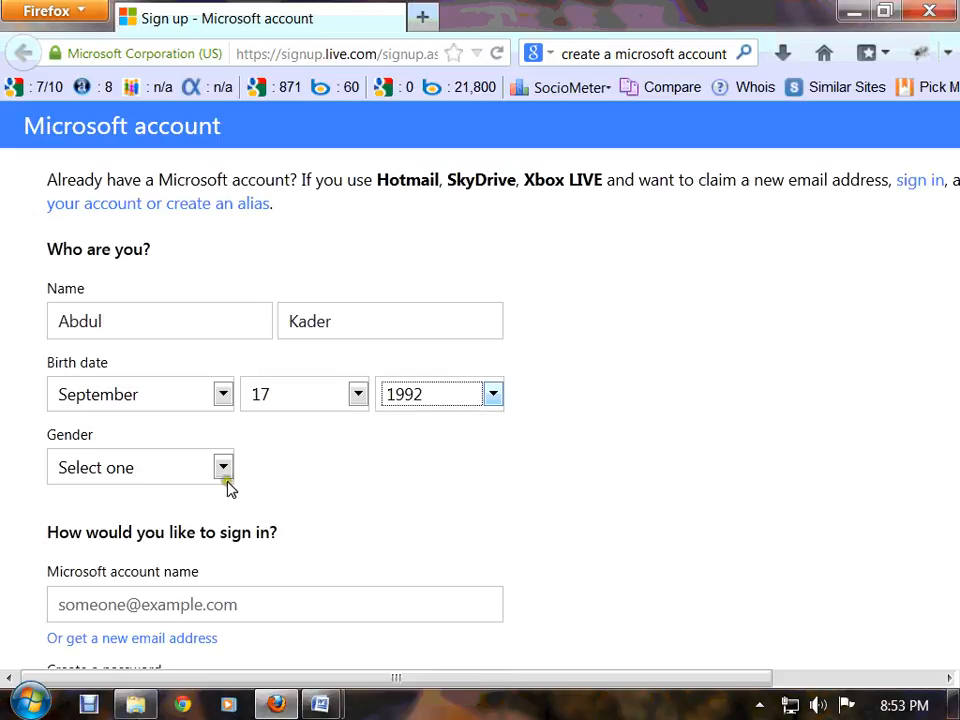
# Set the gender to Male
pyautogui.click(222, 470)
pyautogui.click(199, 519)
pyautogui.scroll(-1, 197, 519)
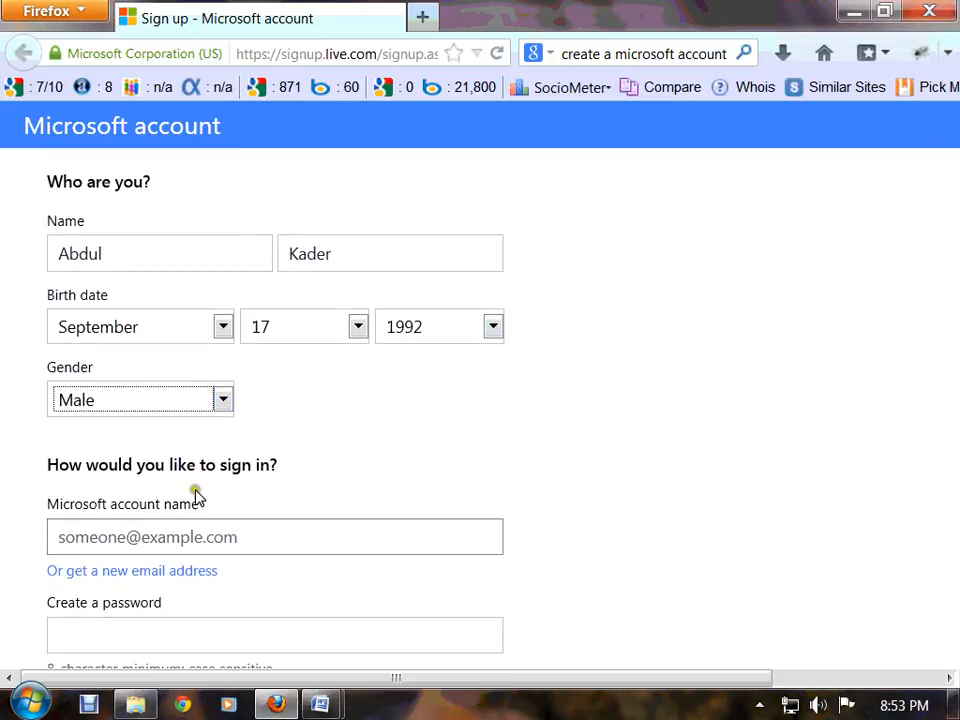
pyautogui.moveTo(143, 471); pyautogui.dragTo(289, 464)
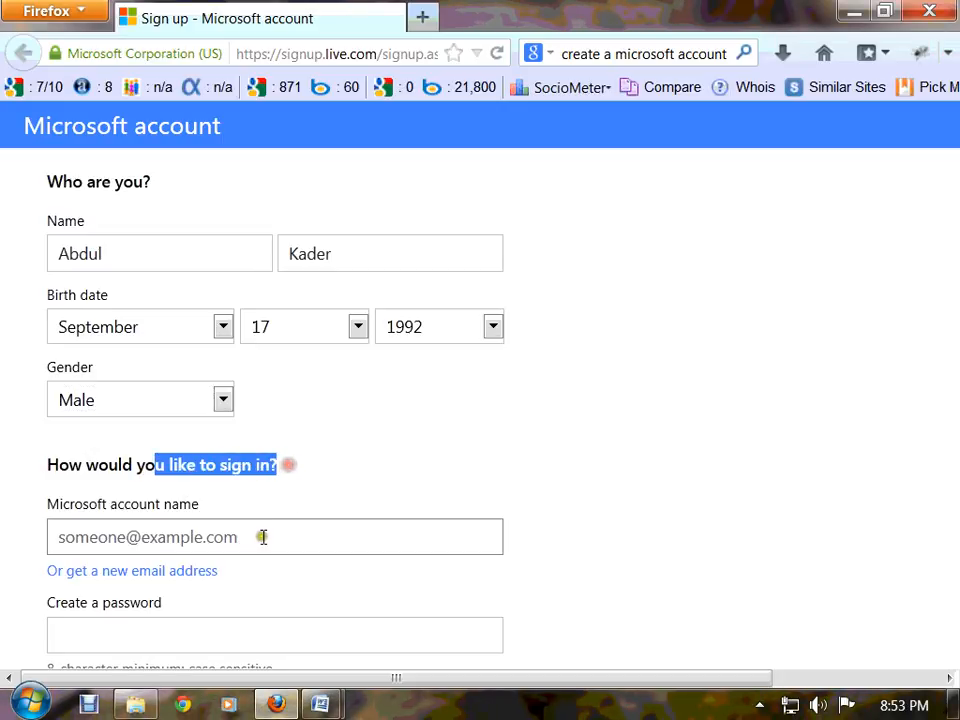
pyautogui.scroll(-2, 264, 538)
pyautogui.click(225, 408)
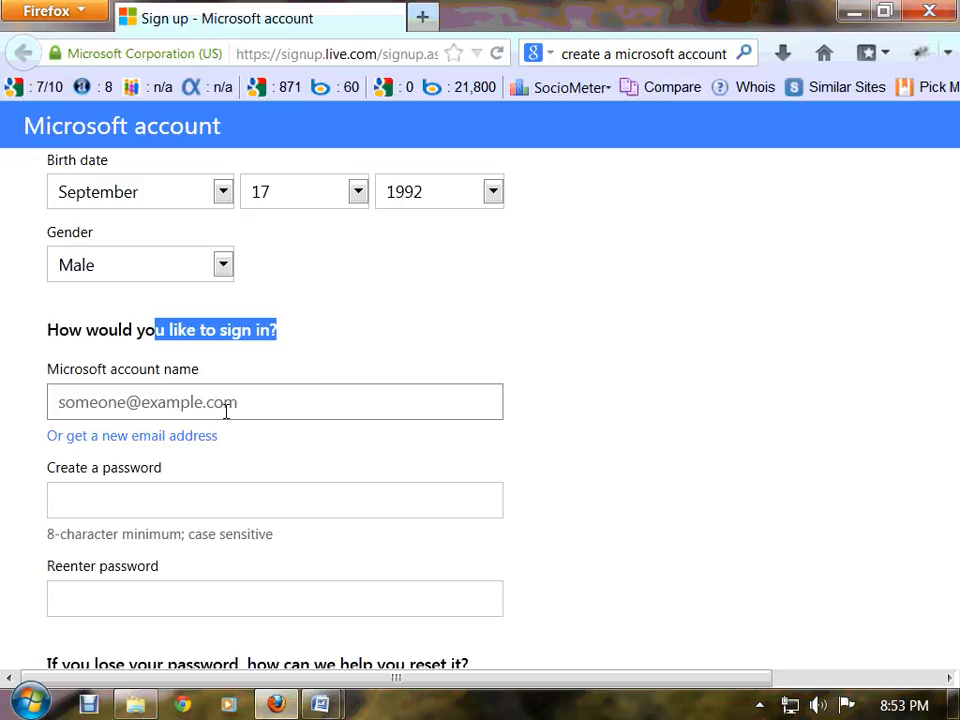
# Enter the chosen live.com account name in the Microsoft account name field
pyautogui.click(252, 403)
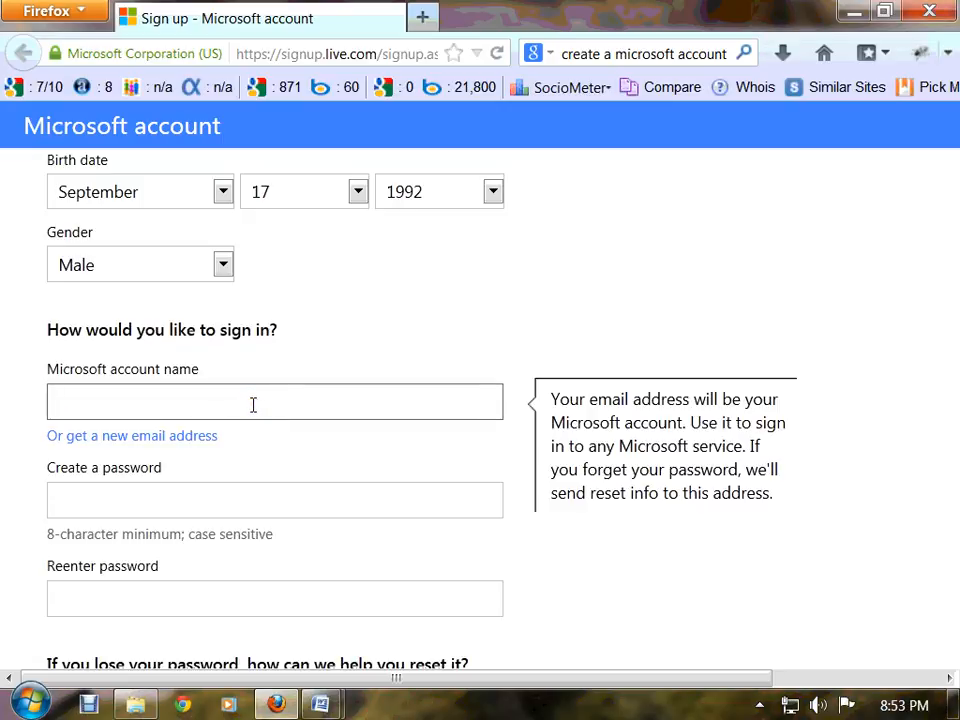
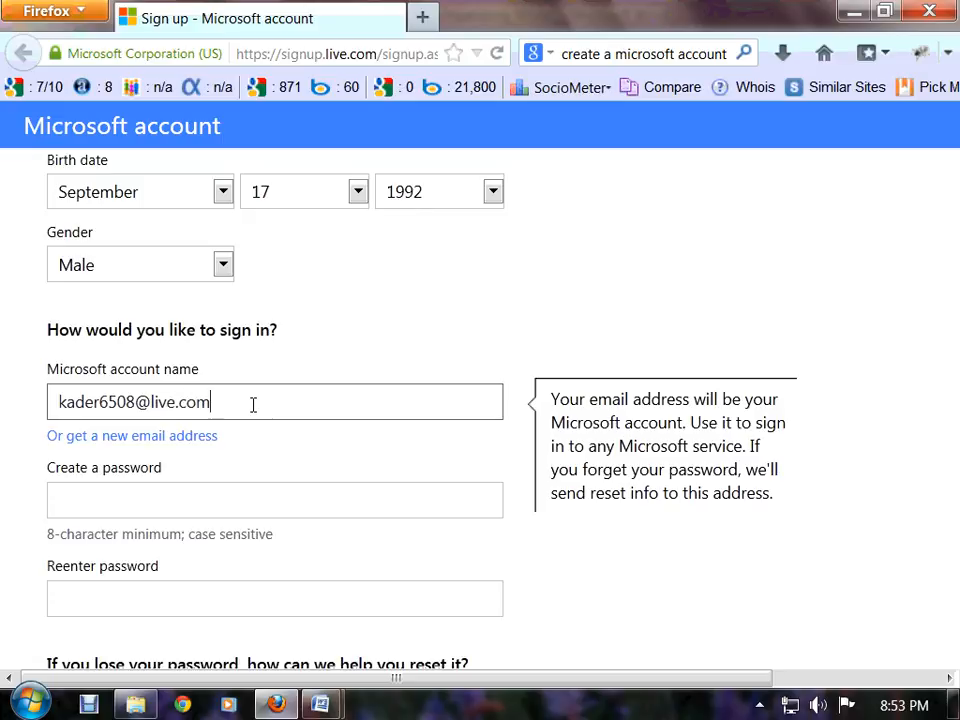
pyautogui.scroll(-1, 154, 452)
# Fill in and confirm the account password, replacing a too-long first entry
pyautogui.click(158, 440)
pyautogui.write('••')
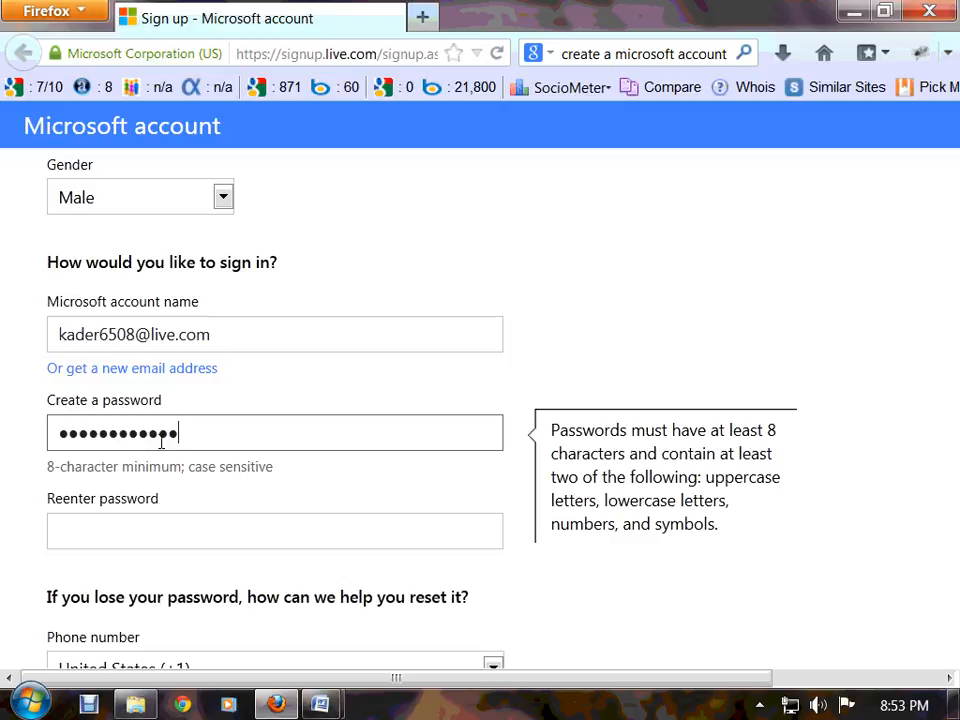
pyautogui.write('•••')
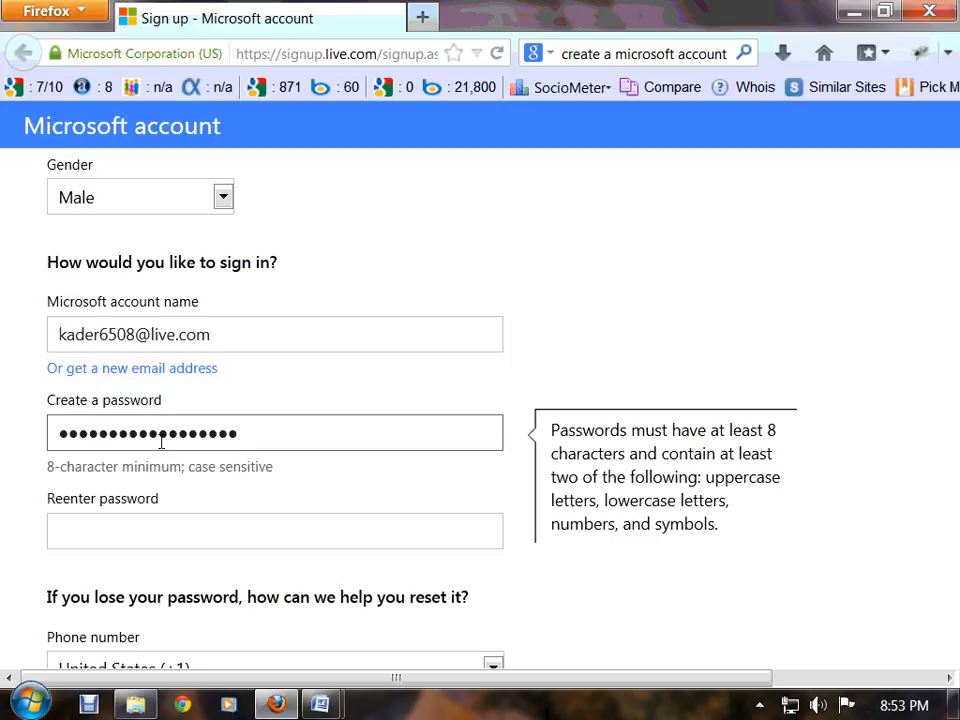
pyautogui.click(169, 539)
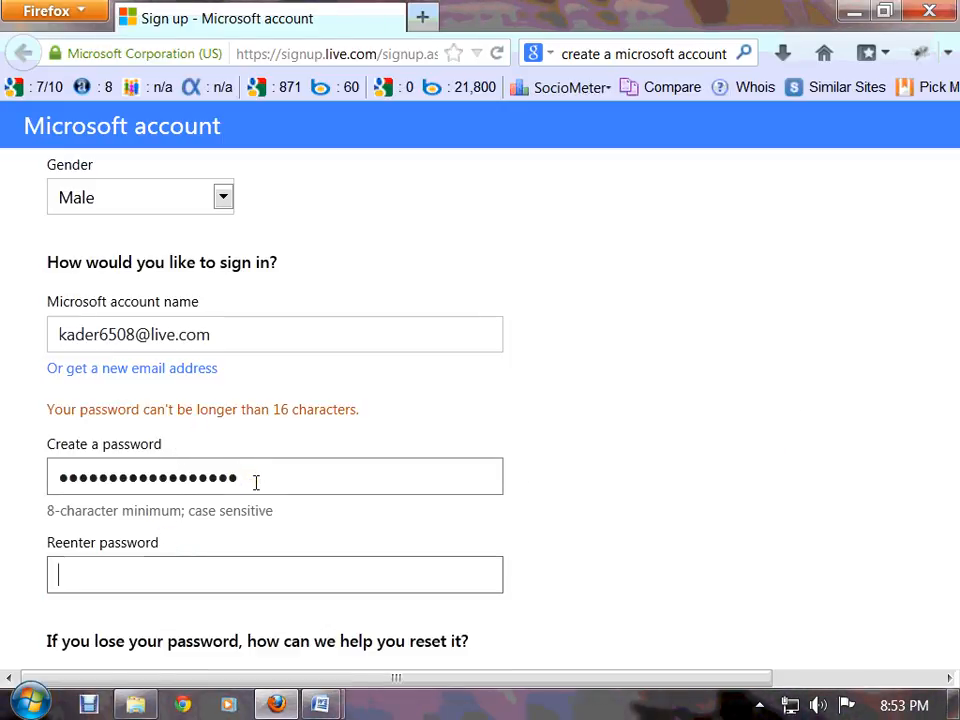
pyautogui.moveTo(255, 480); pyautogui.dragTo(50, 478)
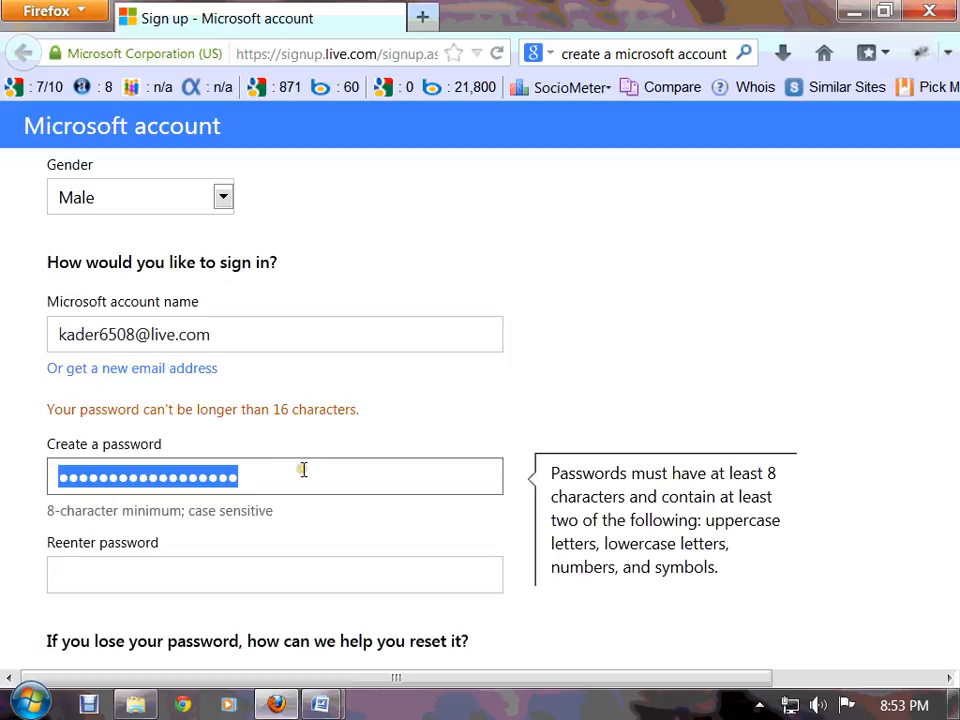
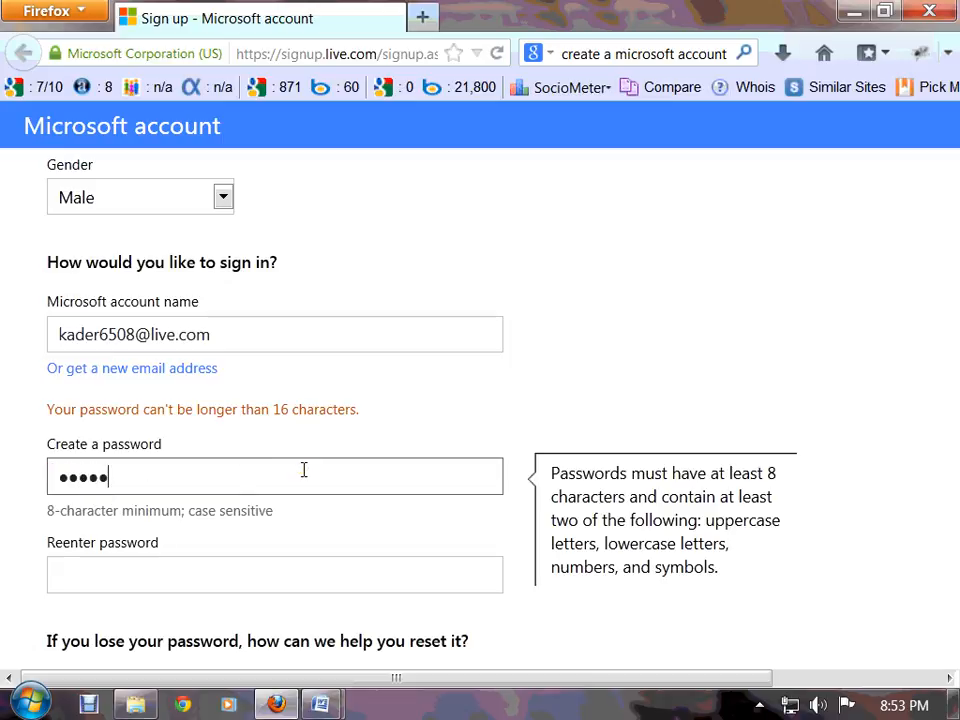
pyautogui.click(293, 578)
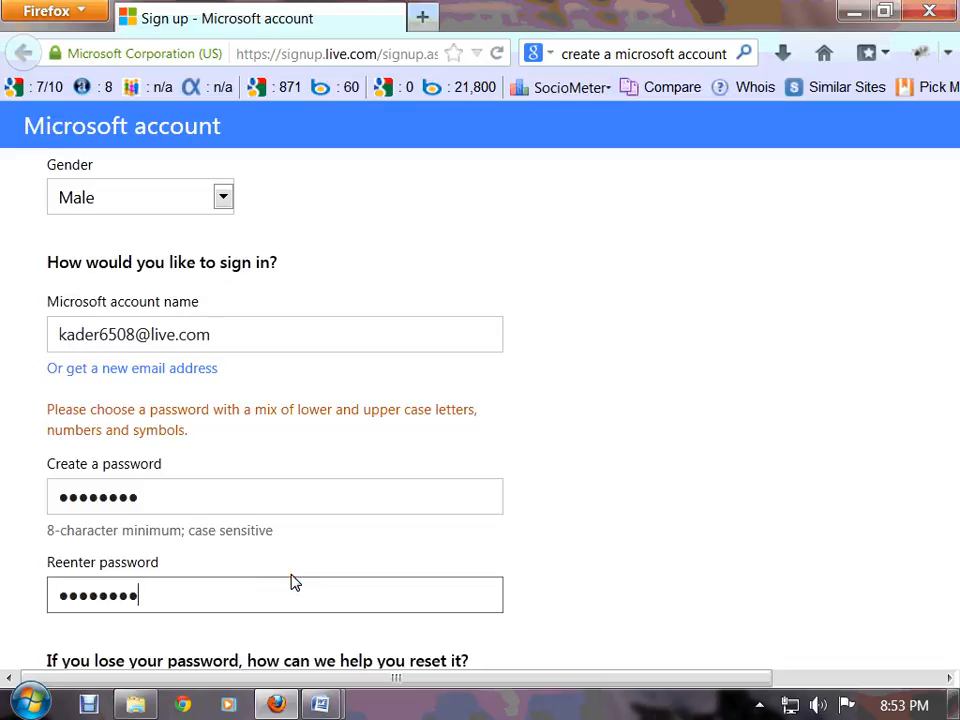
pyautogui.scroll(-3, 290, 578)
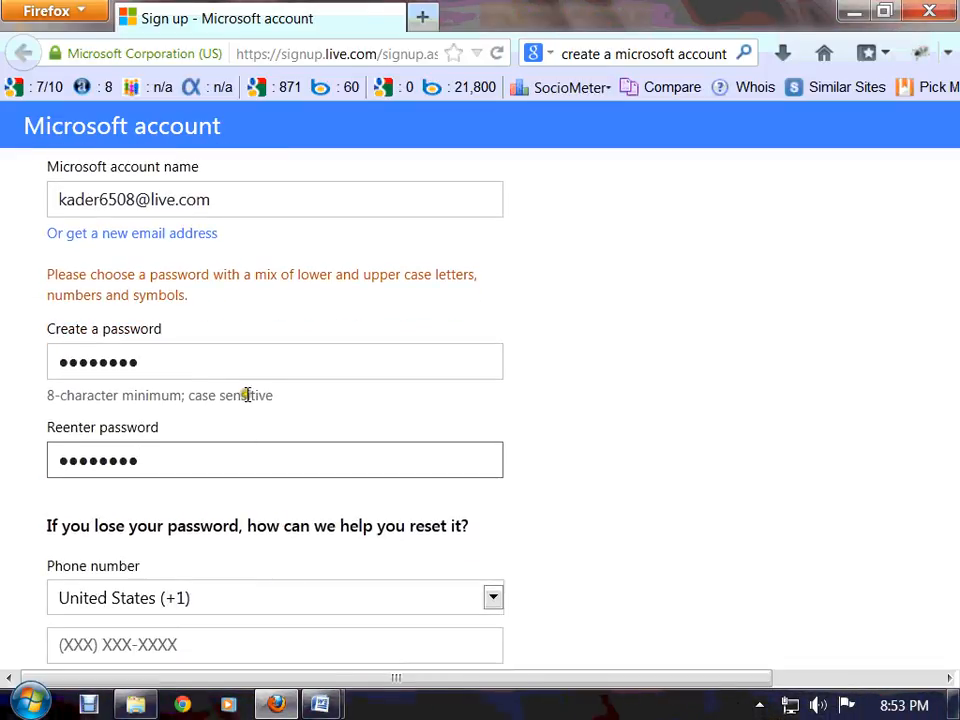
pyautogui.click(187, 364)
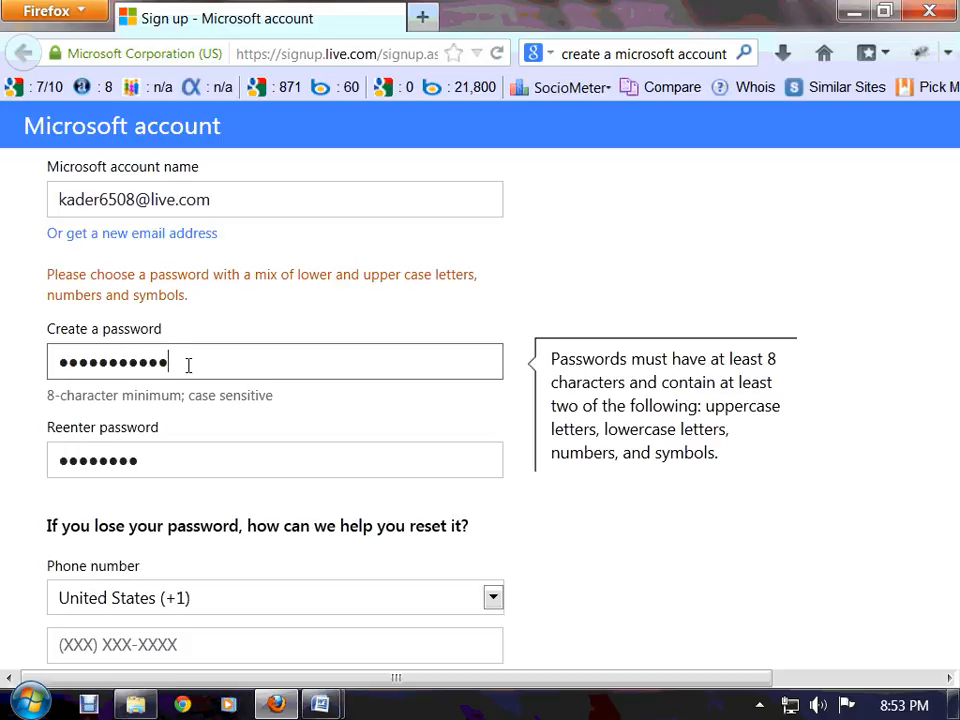
pyautogui.click(208, 450)
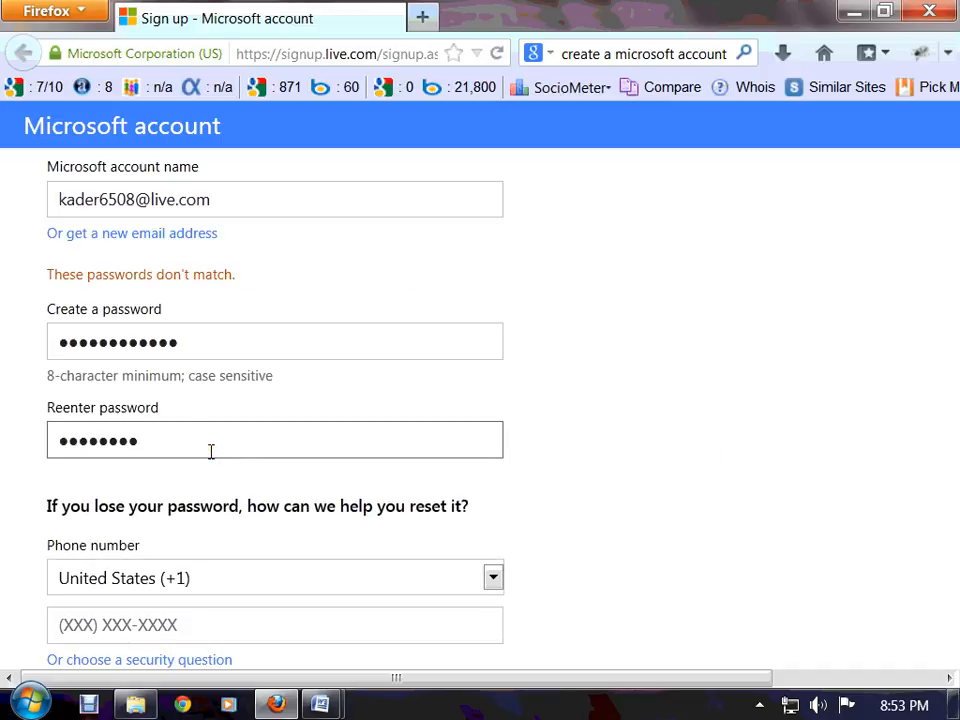
pyautogui.write('*')
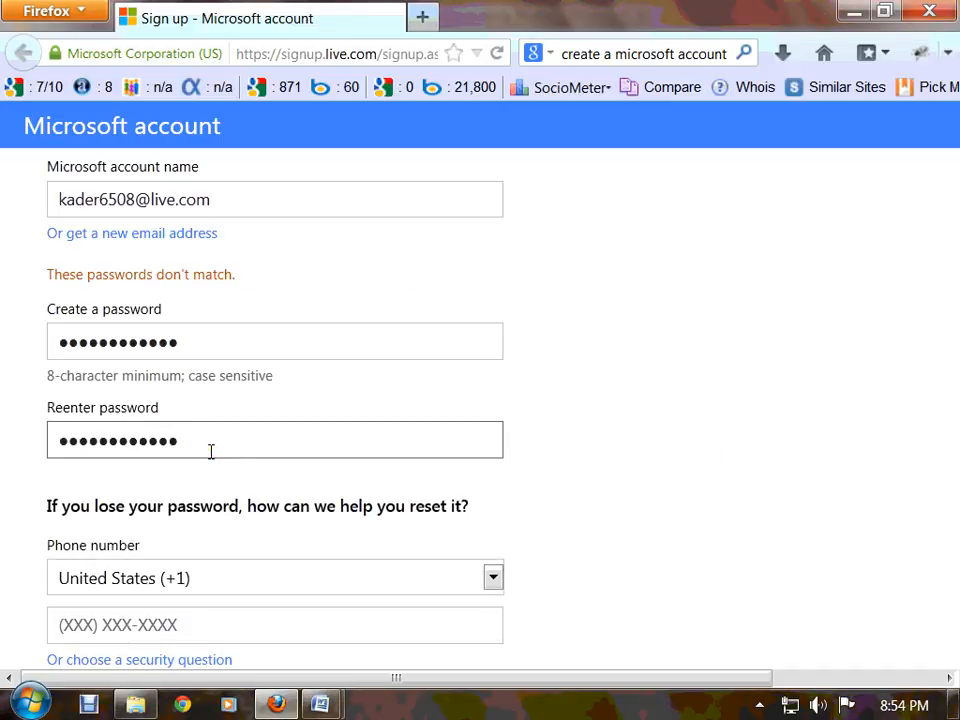
pyautogui.scroll(-1, 211, 452)
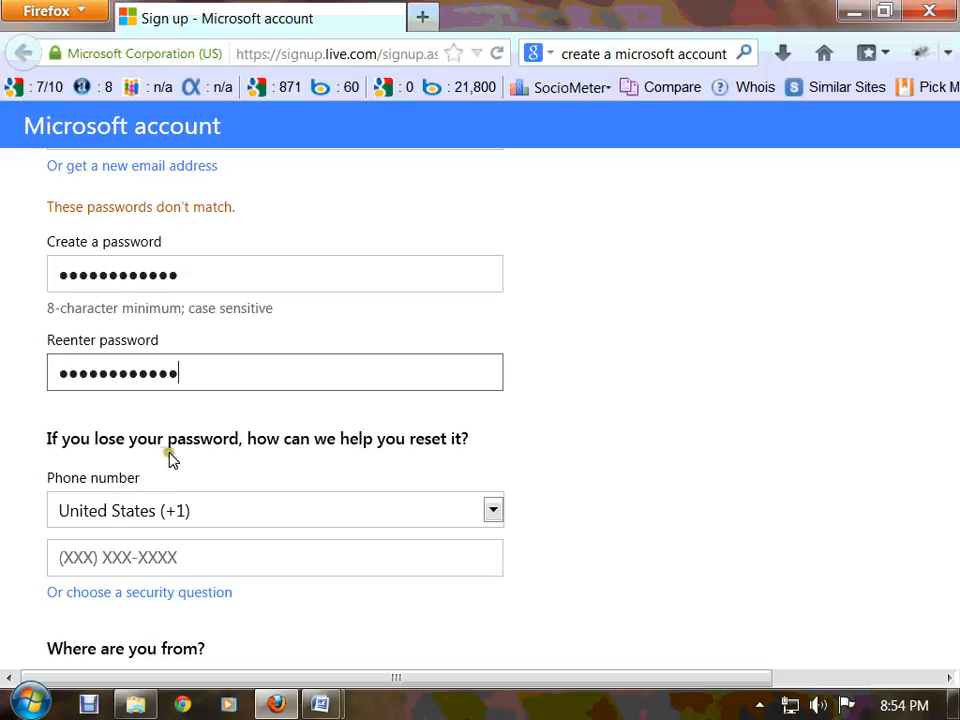
pyautogui.moveTo(257, 439); pyautogui.dragTo(396, 435)
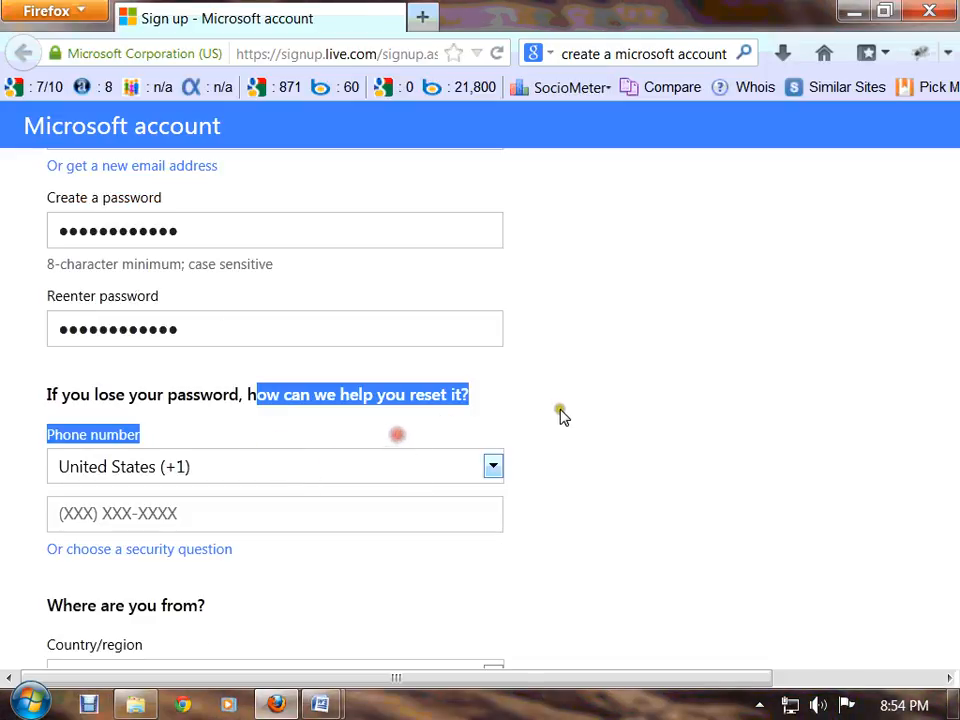
# Set the recovery phone country code to Bangladesh (+880)
pyautogui.click(559, 408)
pyautogui.click(759, 704)
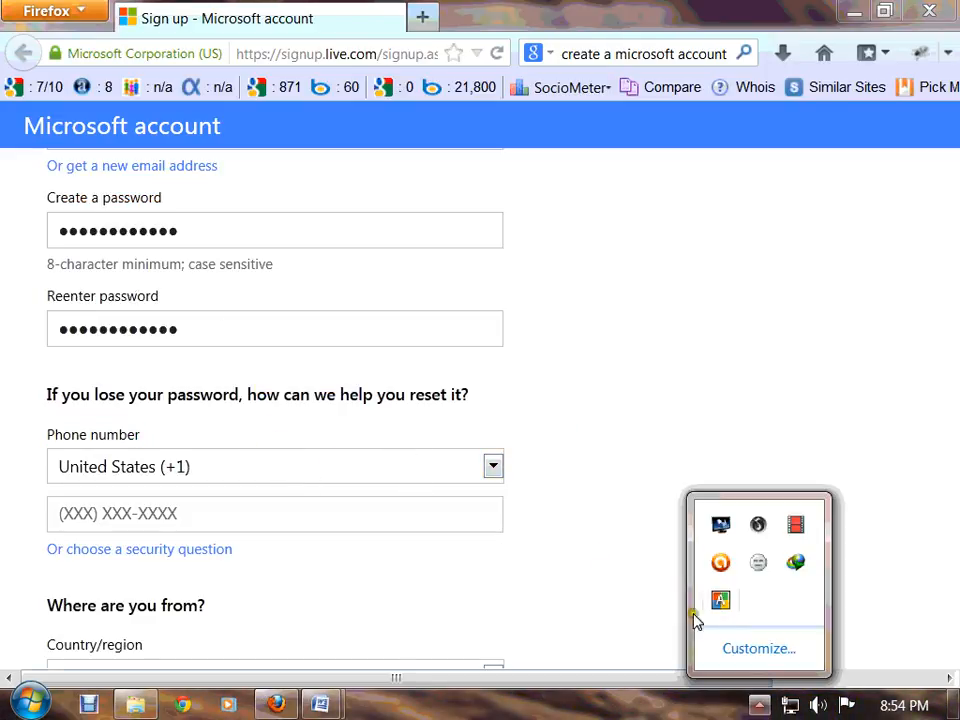
pyautogui.click(544, 591)
pyautogui.click(492, 466)
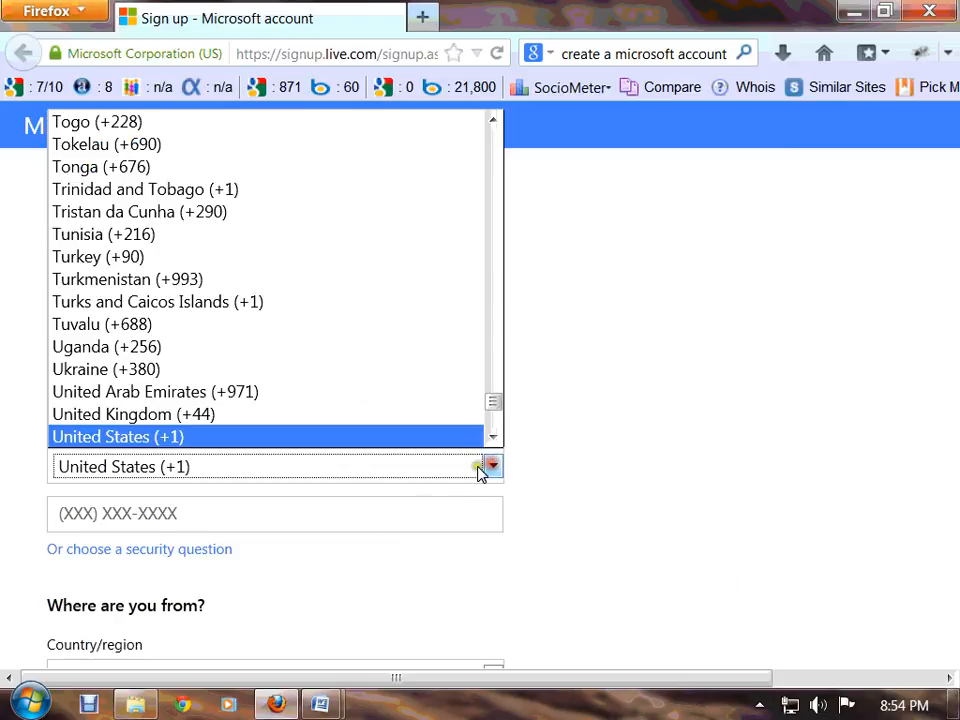
pyautogui.scroll(-5, 405, 408)
pyautogui.scroll(8, 400, 398)
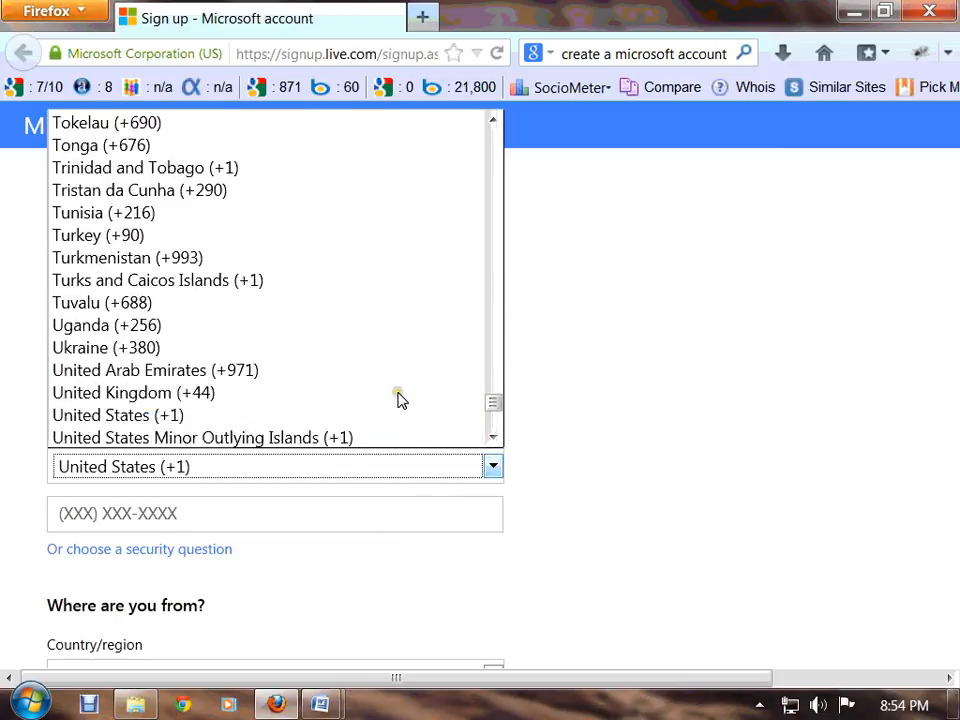
pyautogui.scroll(18, 398, 400)
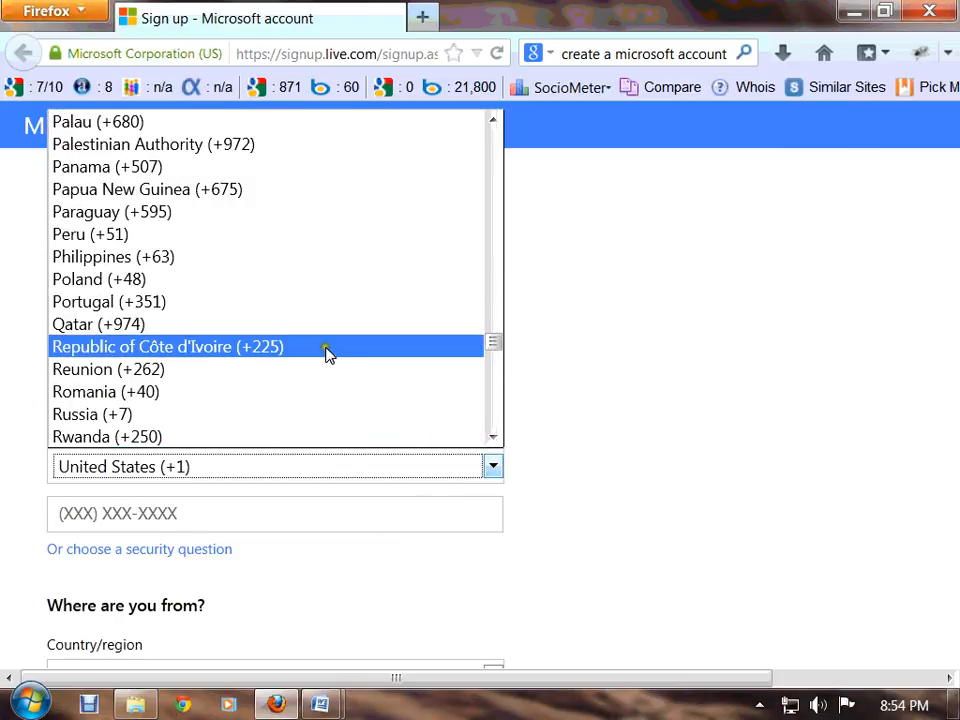
pyautogui.moveTo(492, 317); pyautogui.dragTo(491, 174)
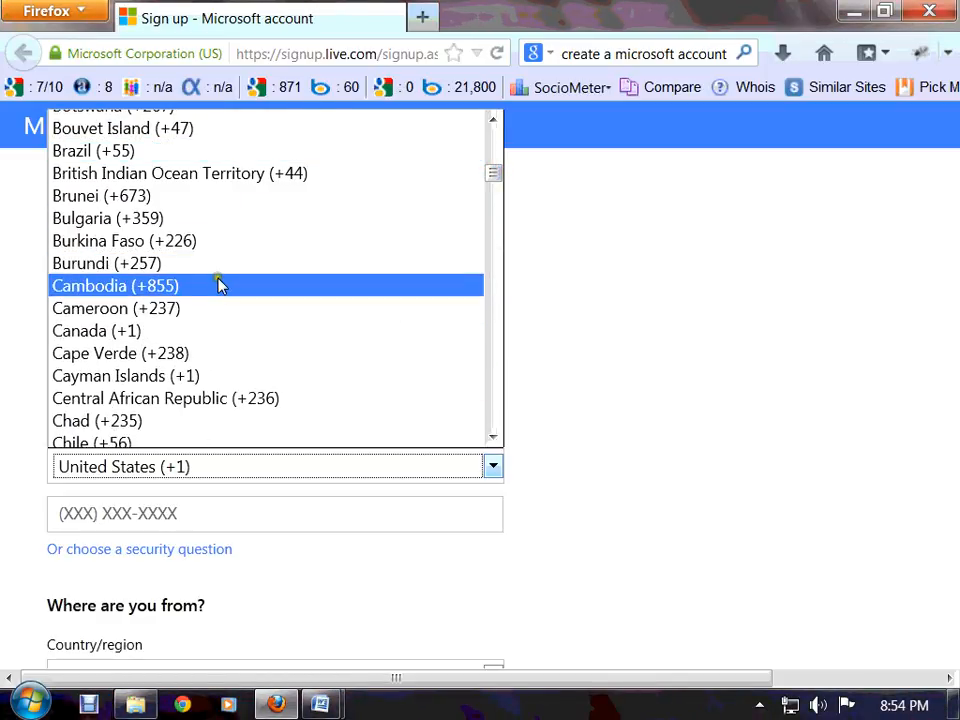
pyautogui.scroll(3, 221, 286)
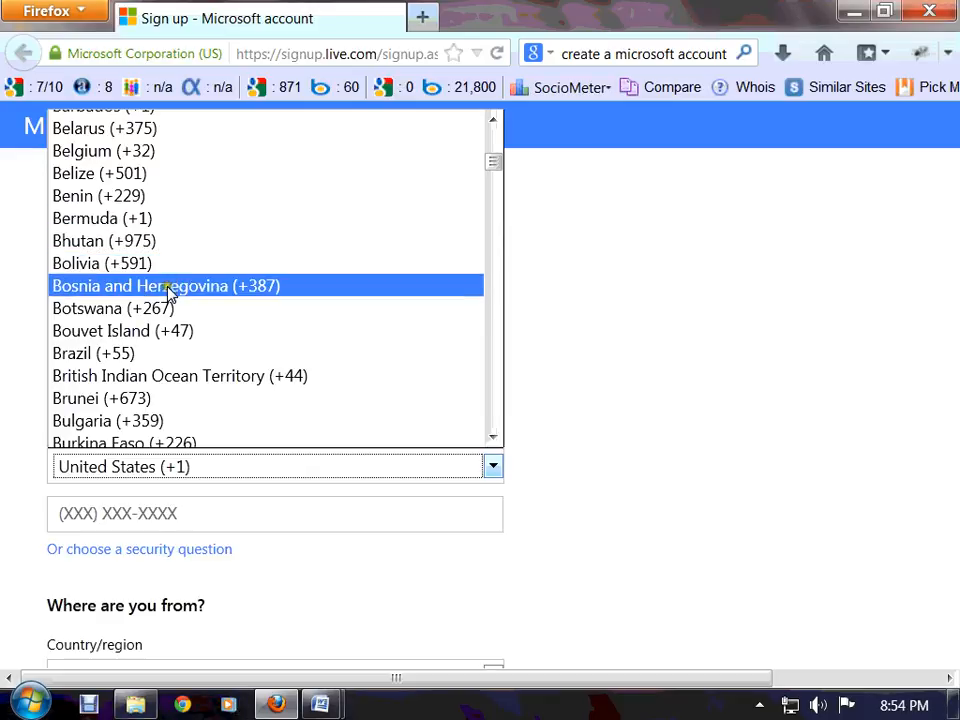
pyautogui.scroll(3, 171, 290)
pyautogui.click(122, 285)
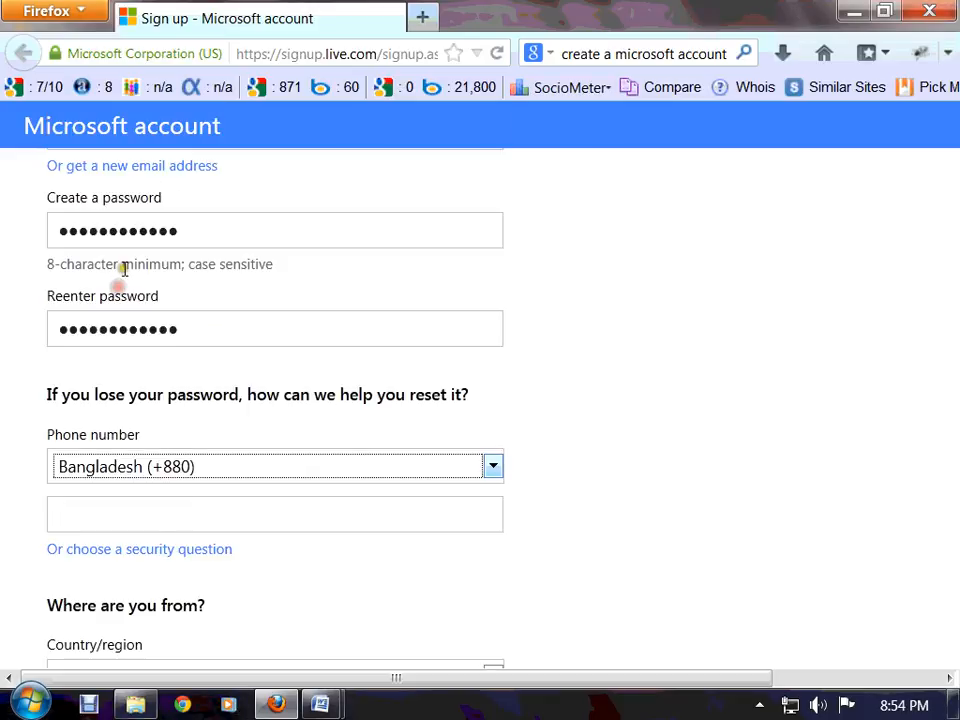
# Enter the recovery phone number
pyautogui.click(161, 505)
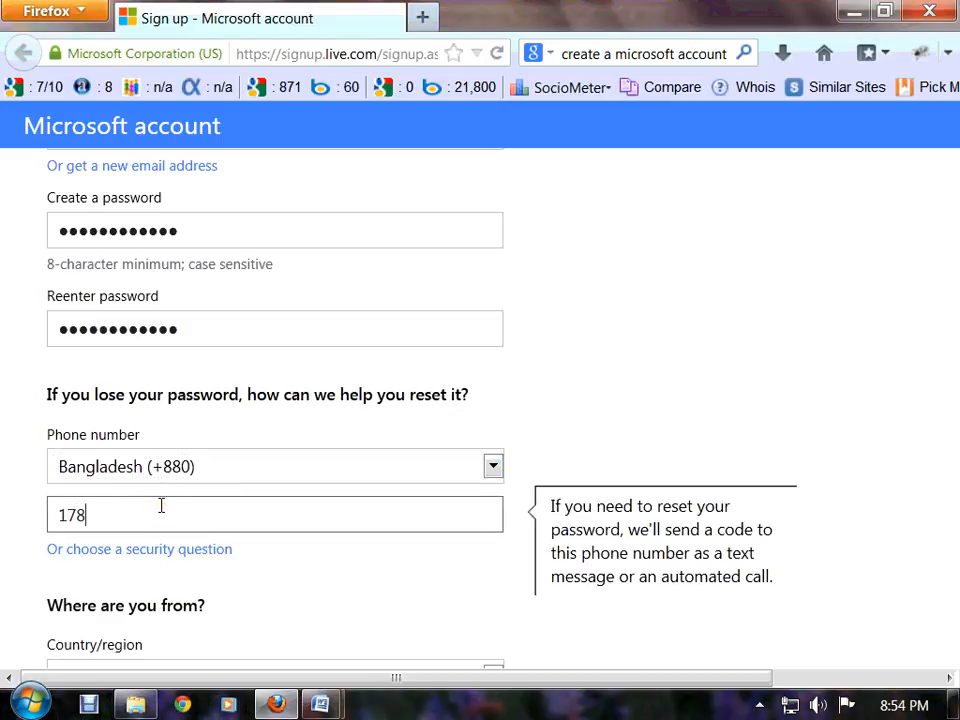
pyautogui.write('0838227')
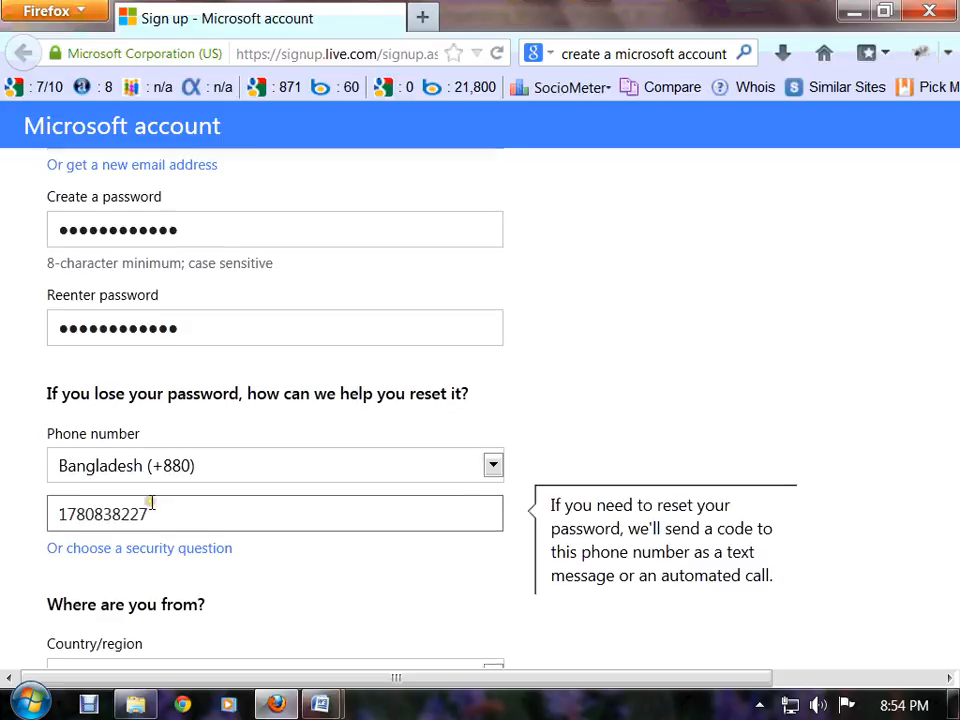
pyautogui.scroll(-3, 152, 501)
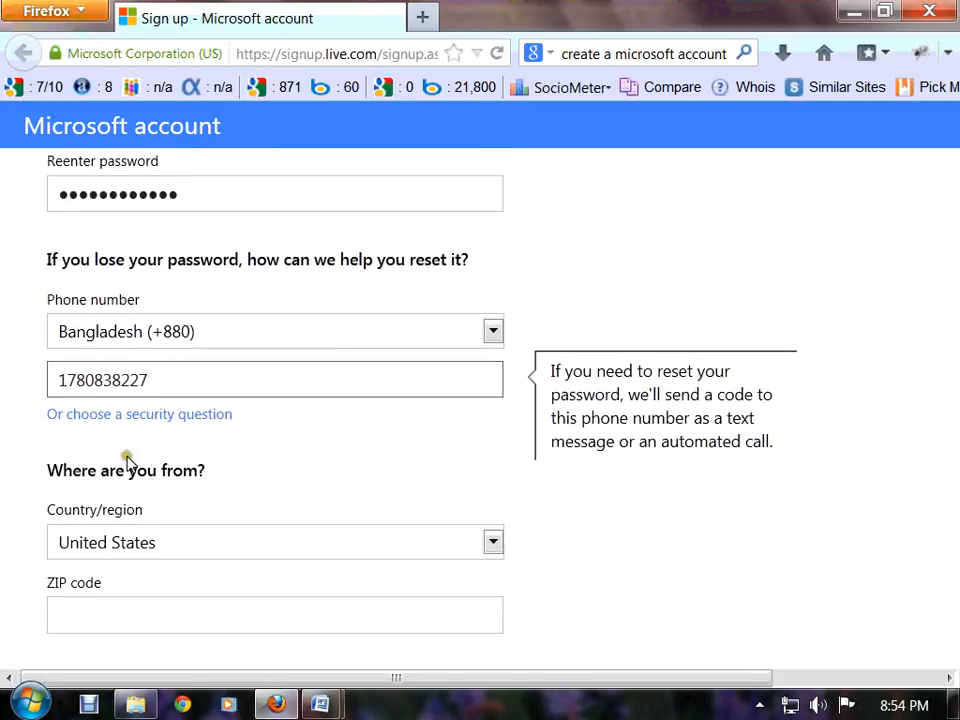
pyautogui.moveTo(184, 378); pyautogui.dragTo(58, 384)
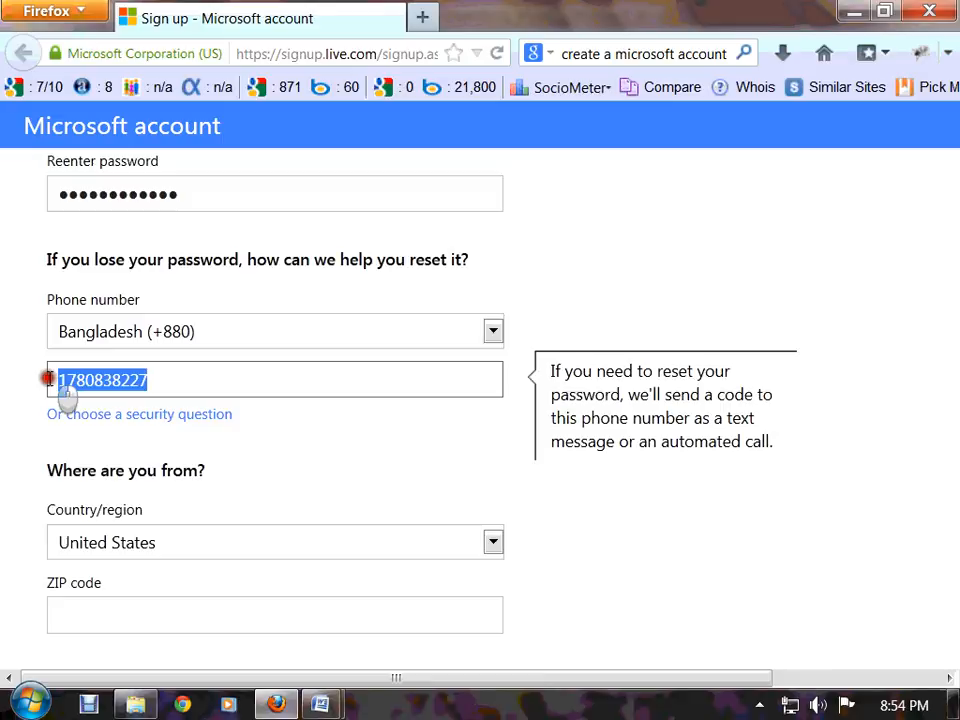
# Use Best childhood friend as the security question with an answer, clearing the phone number
pyautogui.click(170, 428)
pyautogui.click(284, 455)
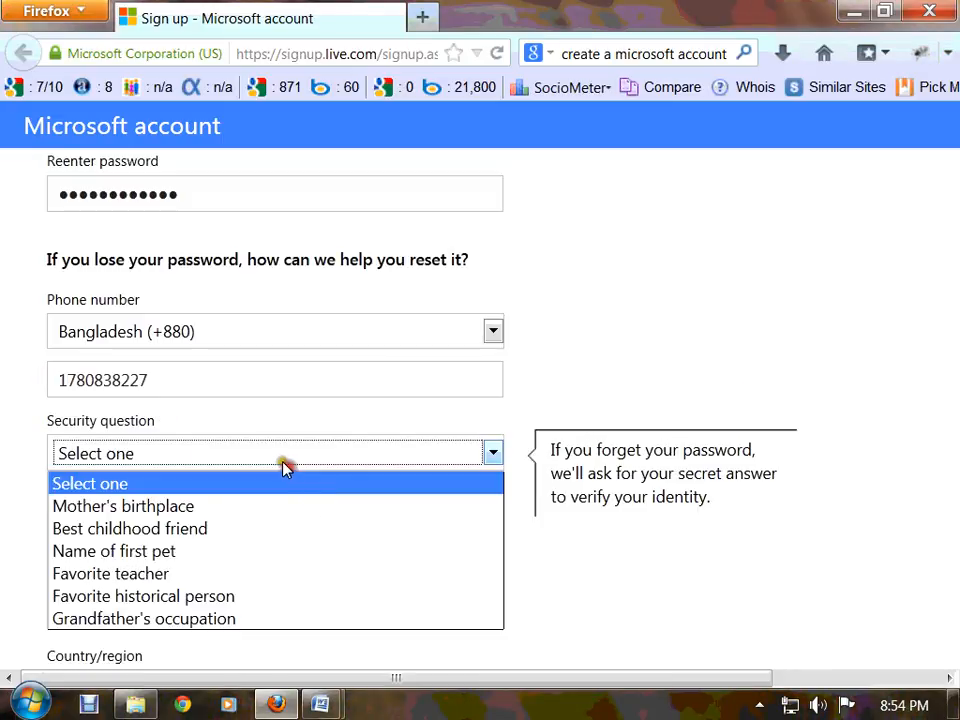
pyautogui.click(272, 528)
pyautogui.moveTo(155, 382); pyautogui.dragTo(13, 379)
pyautogui.press('BackSpace')
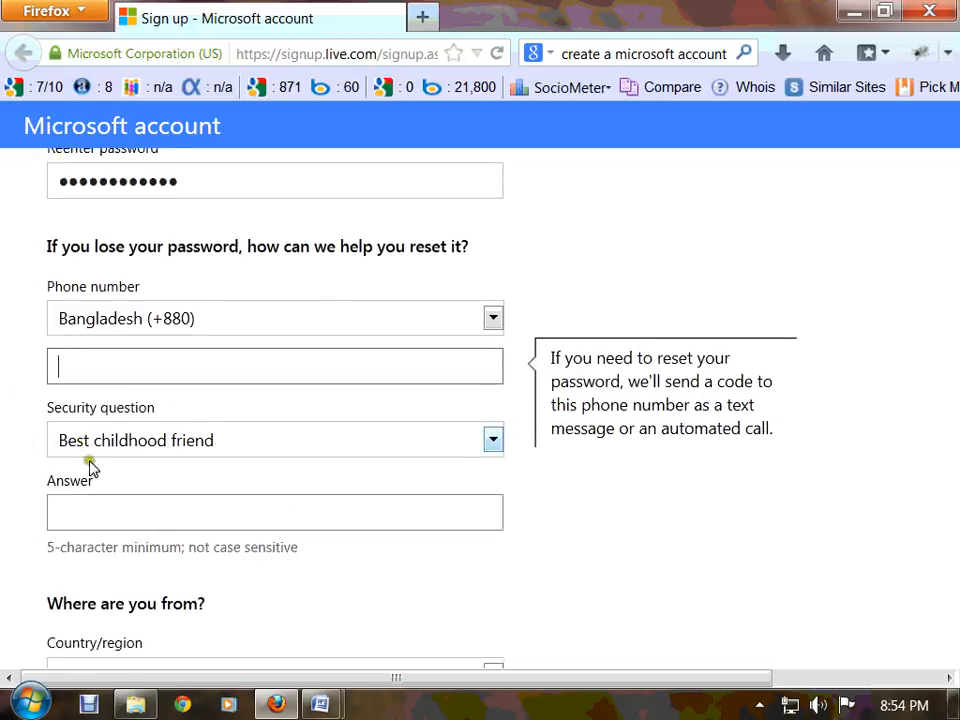
pyautogui.scroll(-1, 90, 465)
pyautogui.click(122, 467)
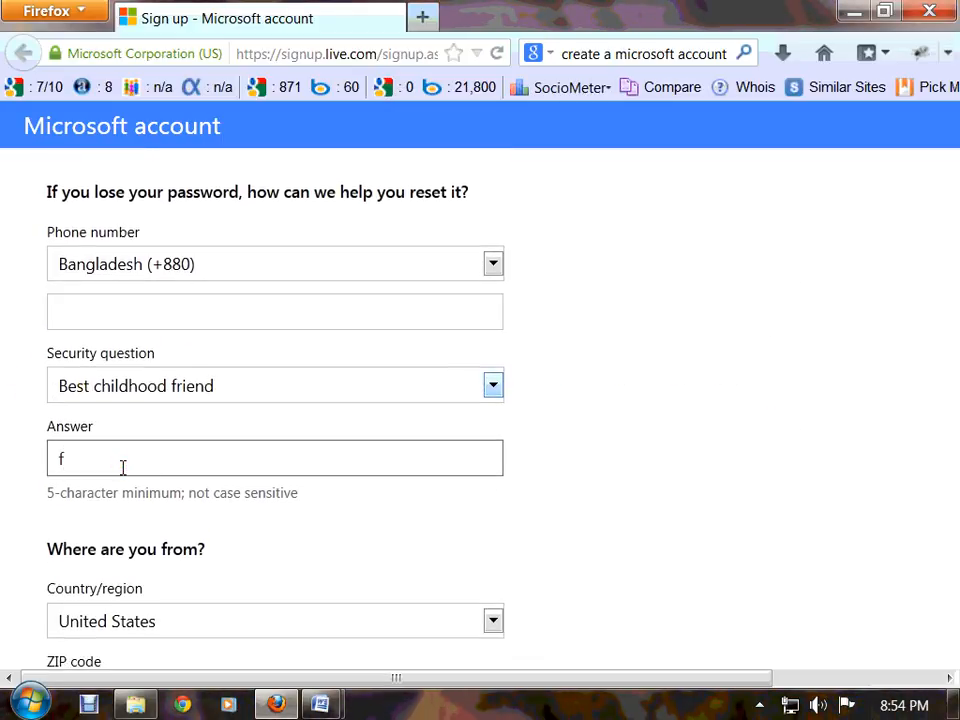
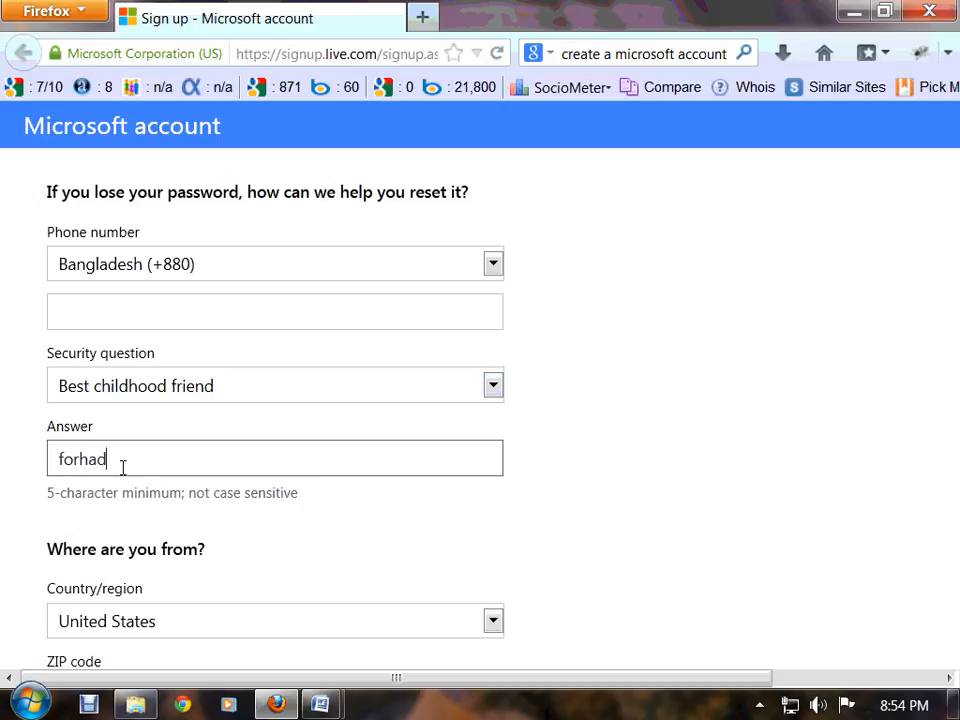
pyautogui.scroll(-3, 123, 467)
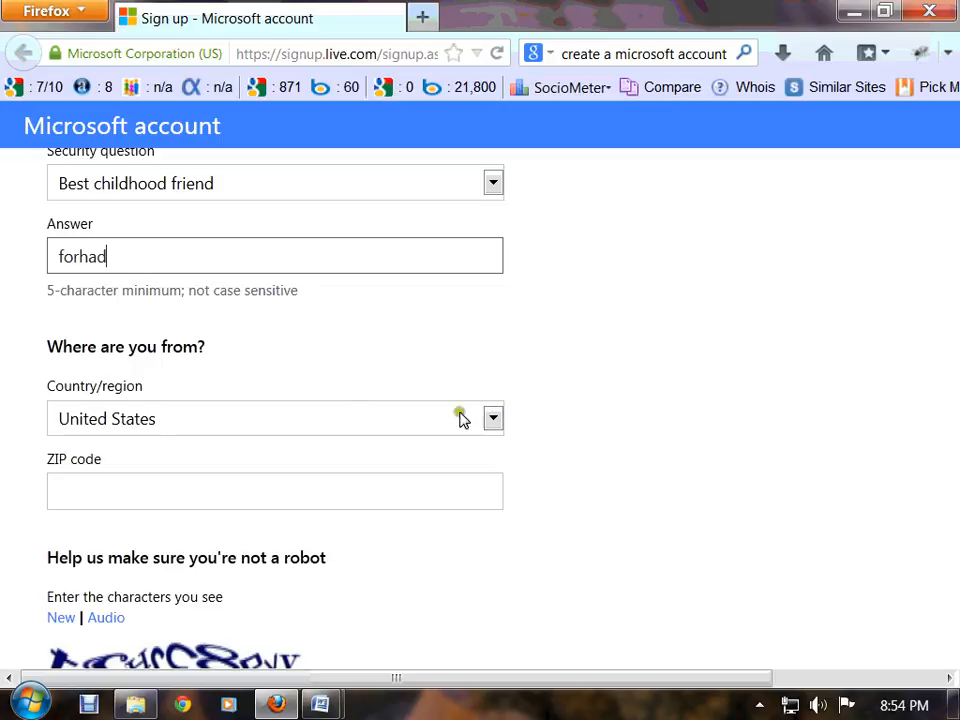
# Set the Country/region to Bangladesh
pyautogui.click(496, 422)
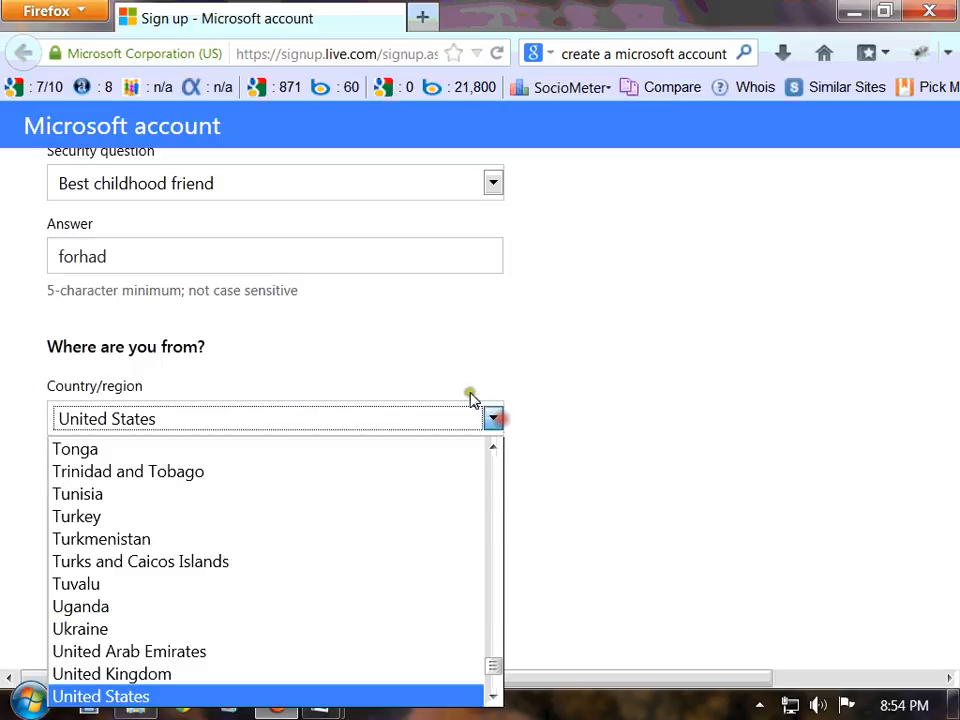
pyautogui.scroll(-2, 469, 583)
pyautogui.scroll(2, 475, 600)
pyautogui.moveTo(497, 663); pyautogui.dragTo(503, 485)
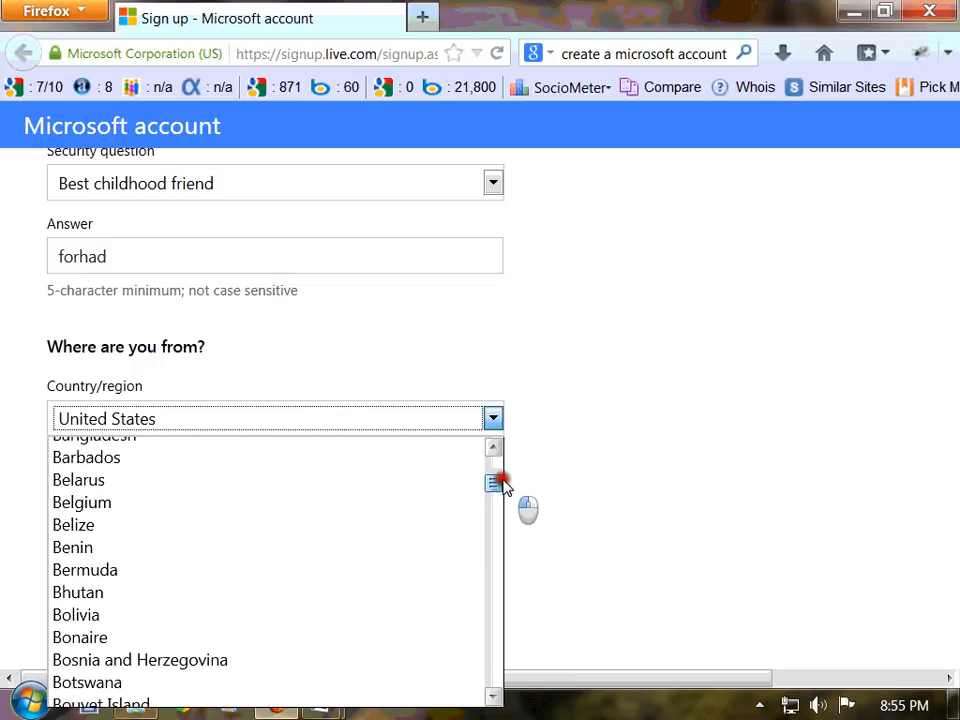
pyautogui.scroll(2, 381, 520)
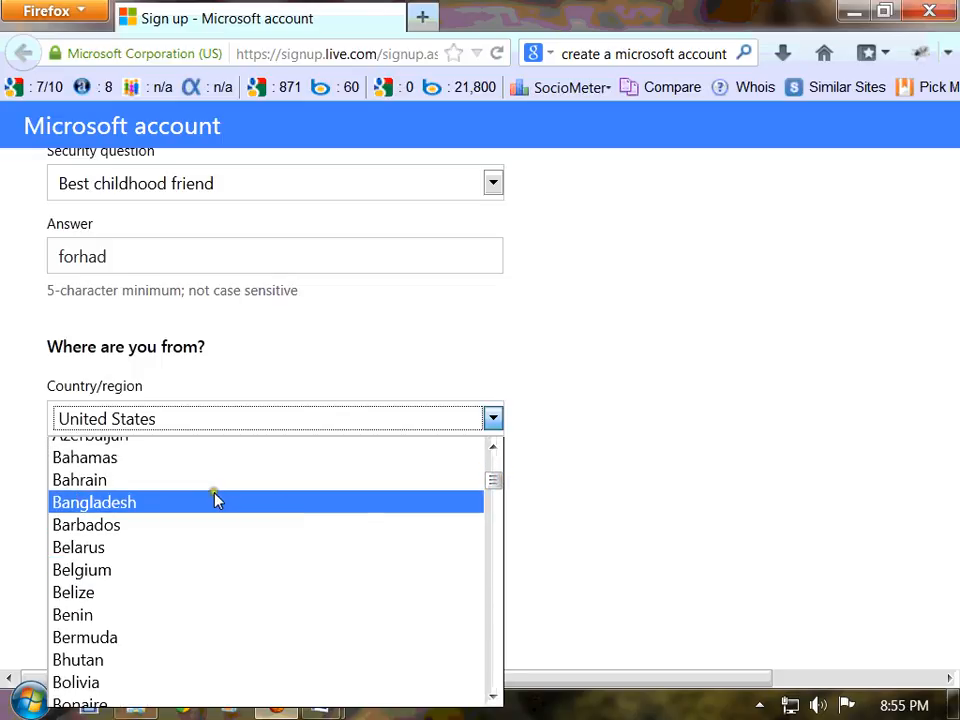
pyautogui.click(214, 497)
pyautogui.scroll(-1, 214, 497)
# Enter the postal code, correcting a mistyped digit
pyautogui.click(226, 410)
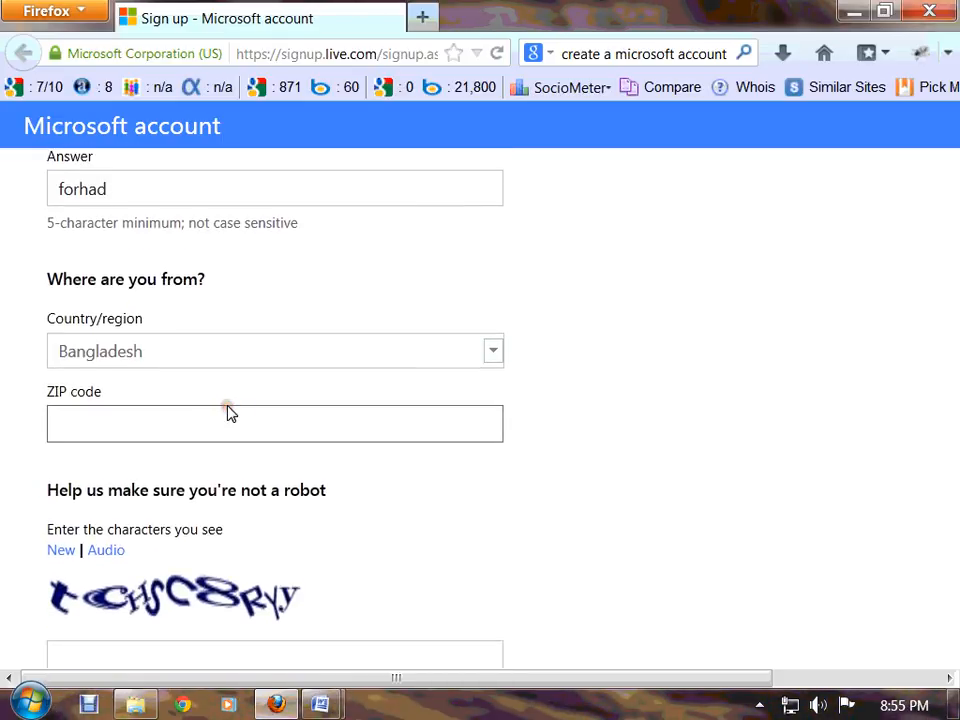
pyautogui.click(229, 424)
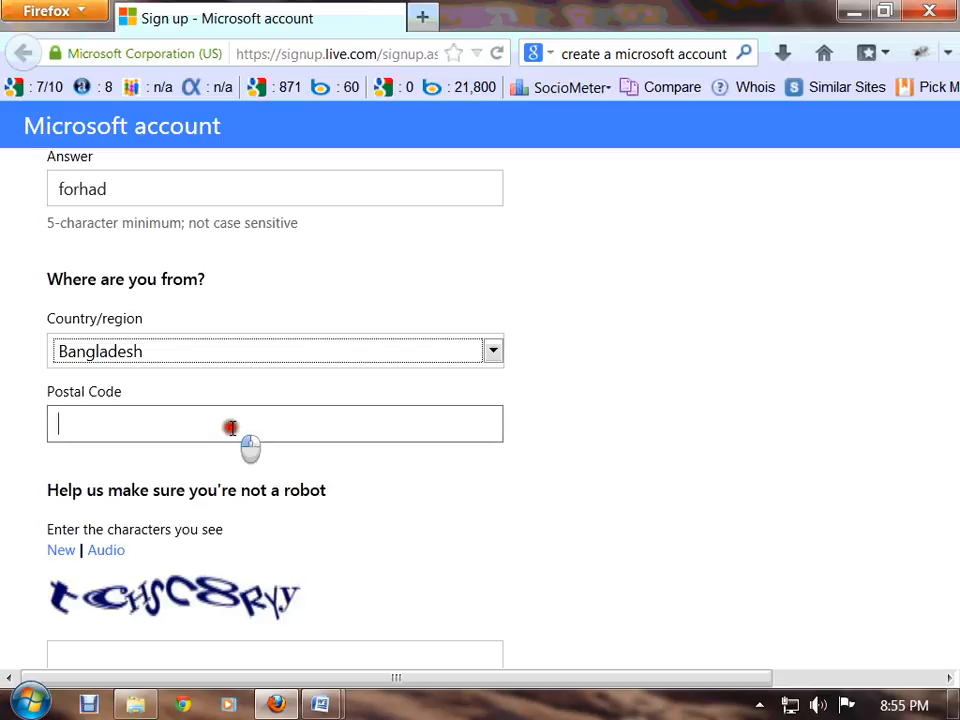
pyautogui.write('121')
pyautogui.write('2')
pyautogui.press('BackSpace')
pyautogui.write('12')
pyautogui.scroll(-3, 231, 430)
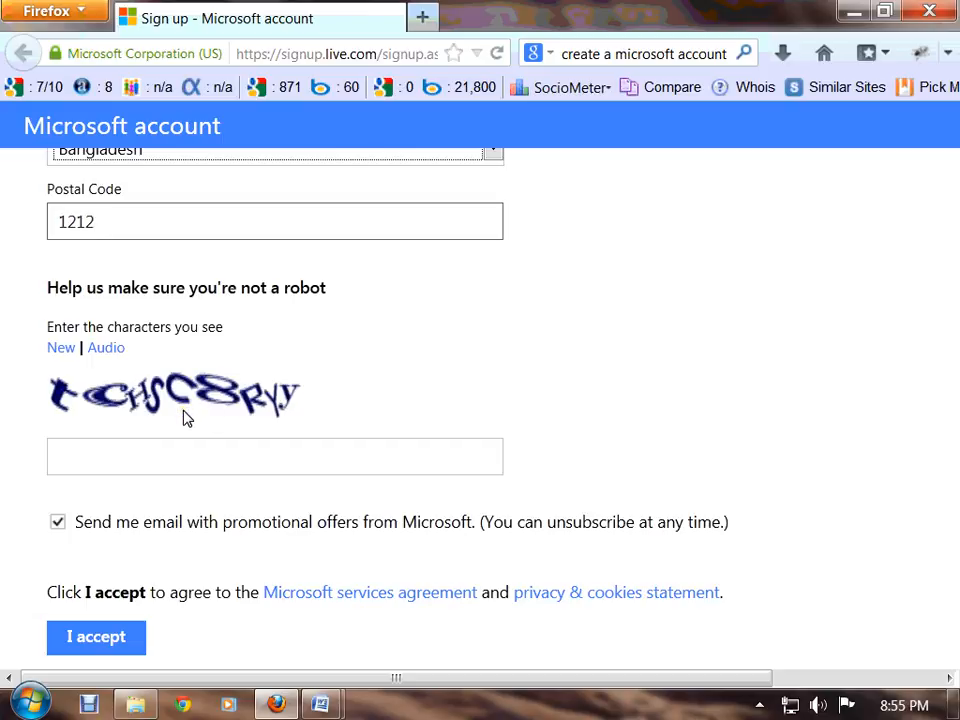
# Enter the CAPTCHA characters and submit the form with I accept
pyautogui.click(196, 448)
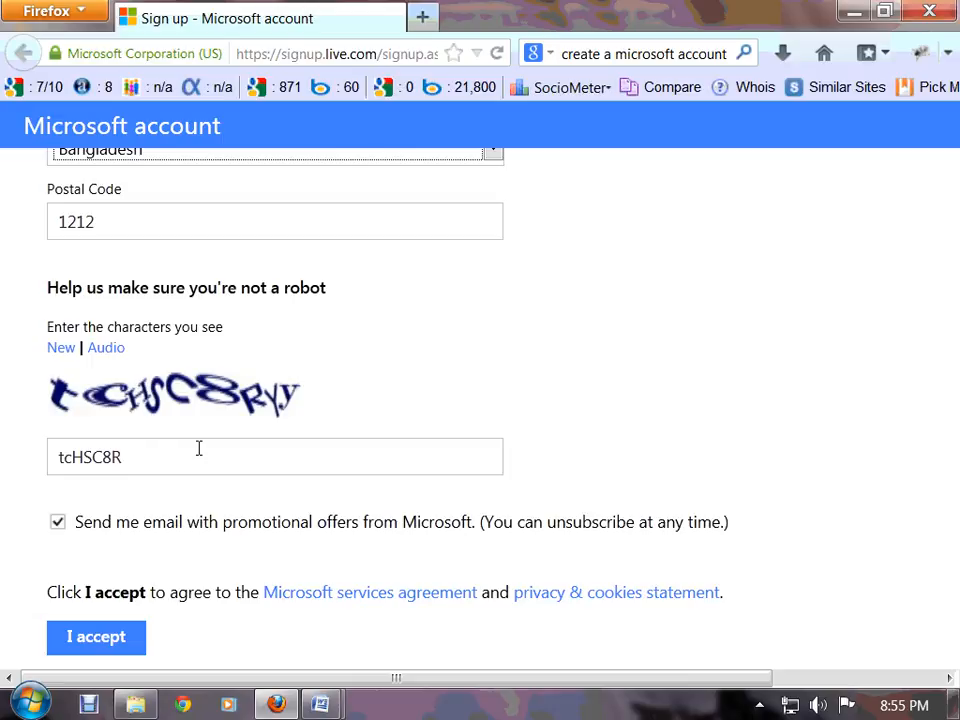
pyautogui.write('Yy')
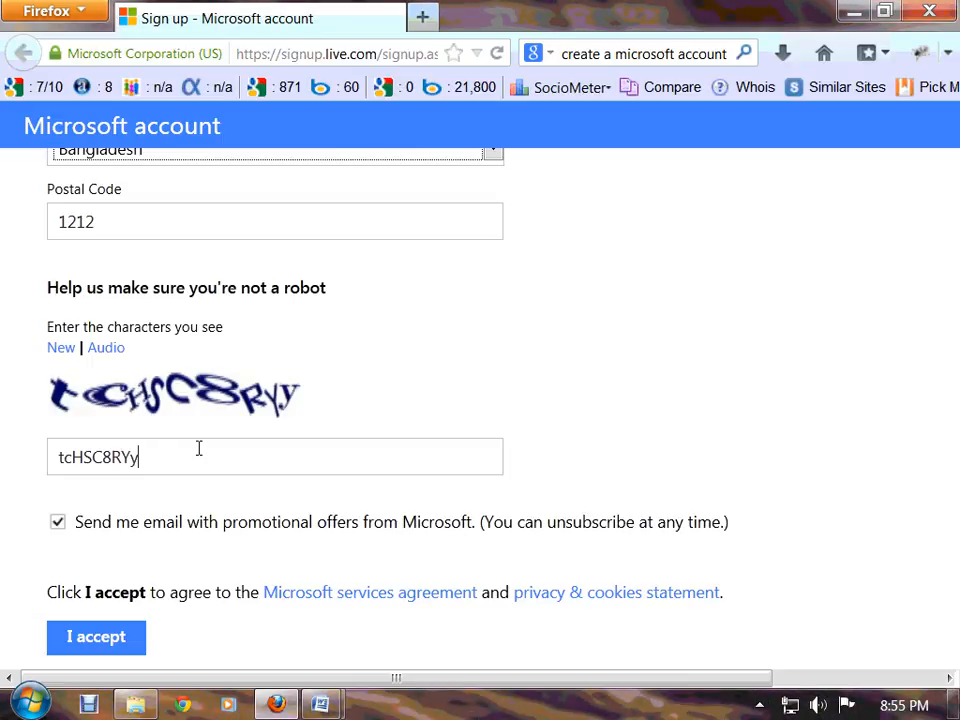
pyautogui.scroll(-1, 171, 546)
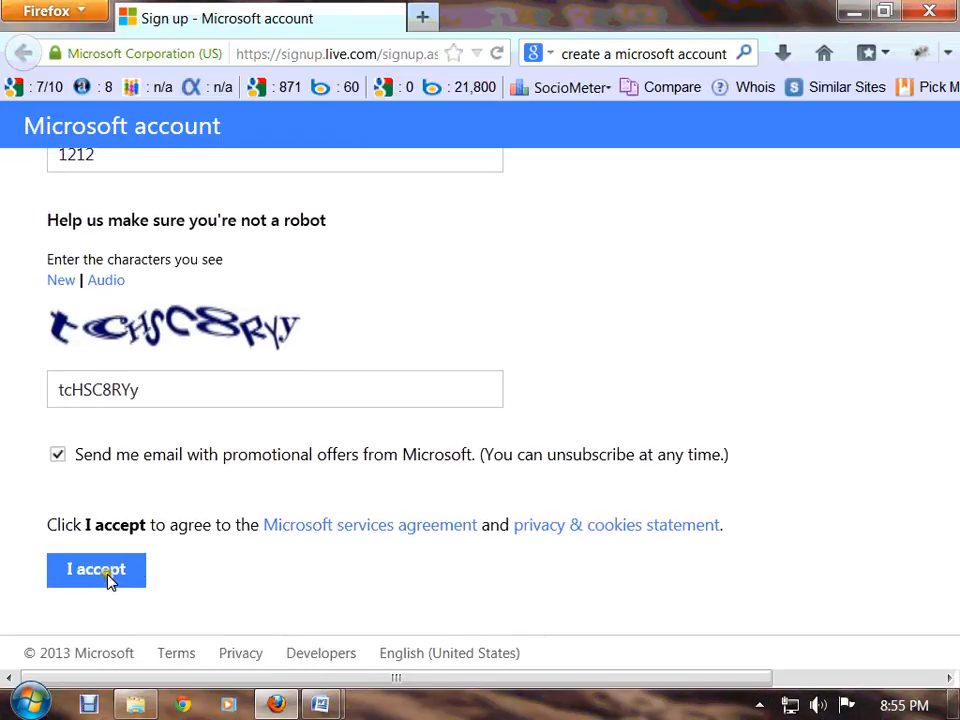
pyautogui.click(111, 579)
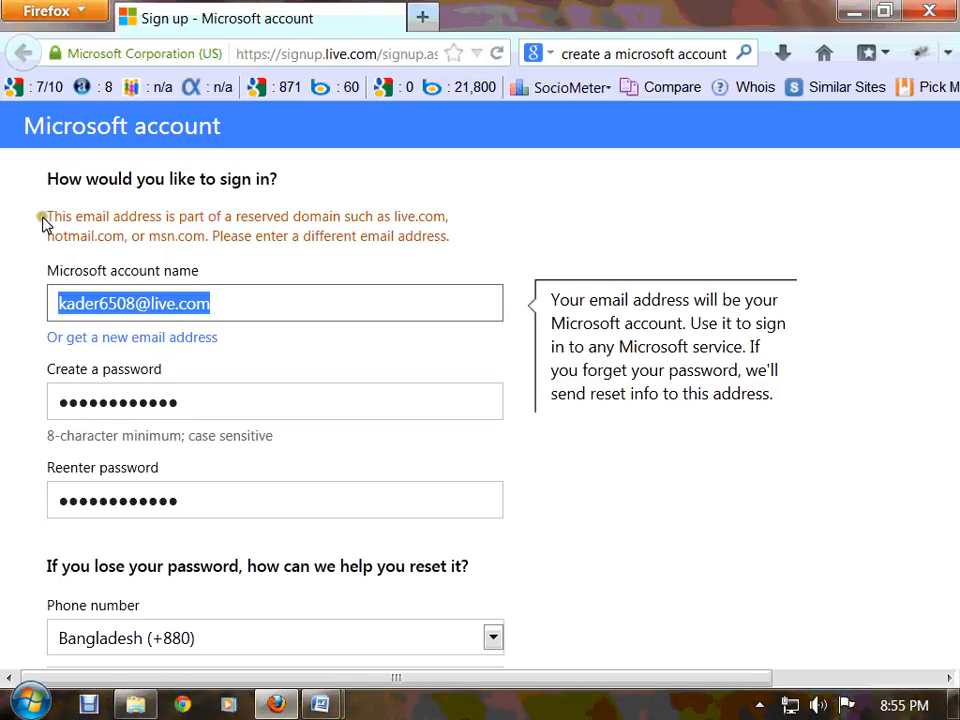
# Strip the reserved domain from the account name and review the validation message
pyautogui.moveTo(49, 216); pyautogui.dragTo(448, 238)
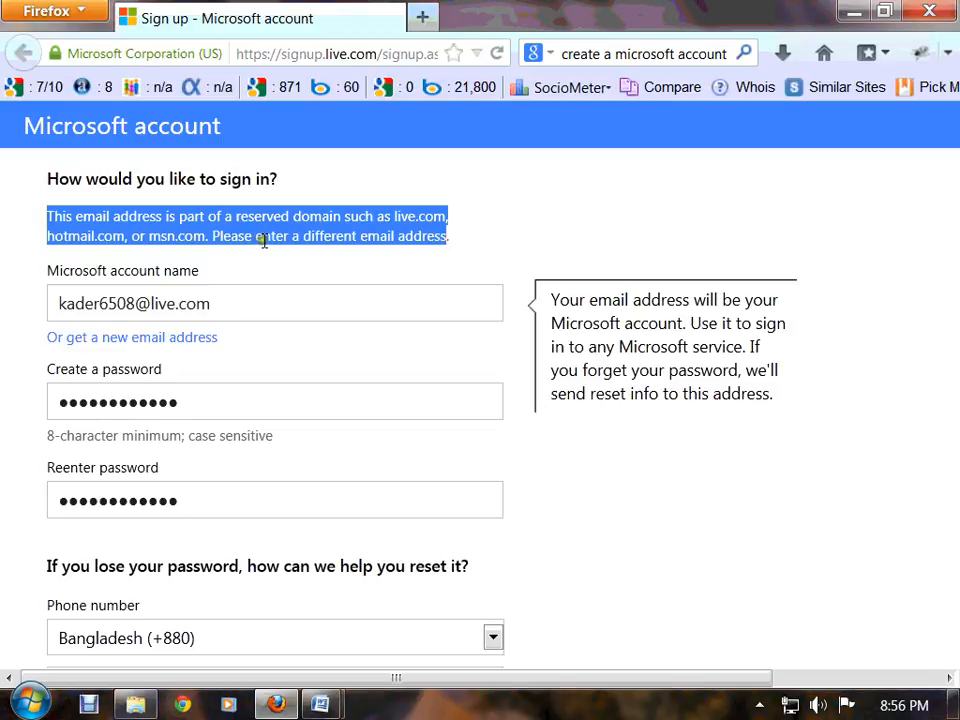
pyautogui.click(506, 236)
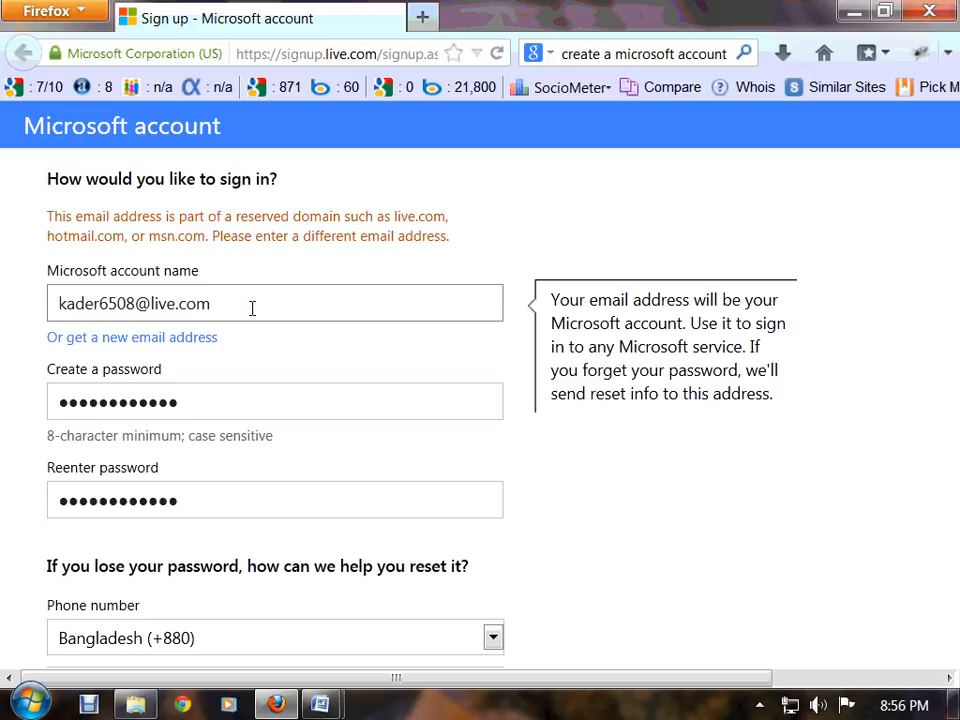
pyautogui.tripleClick(250, 303)
pyautogui.moveTo(214, 303); pyautogui.dragTo(135, 303)
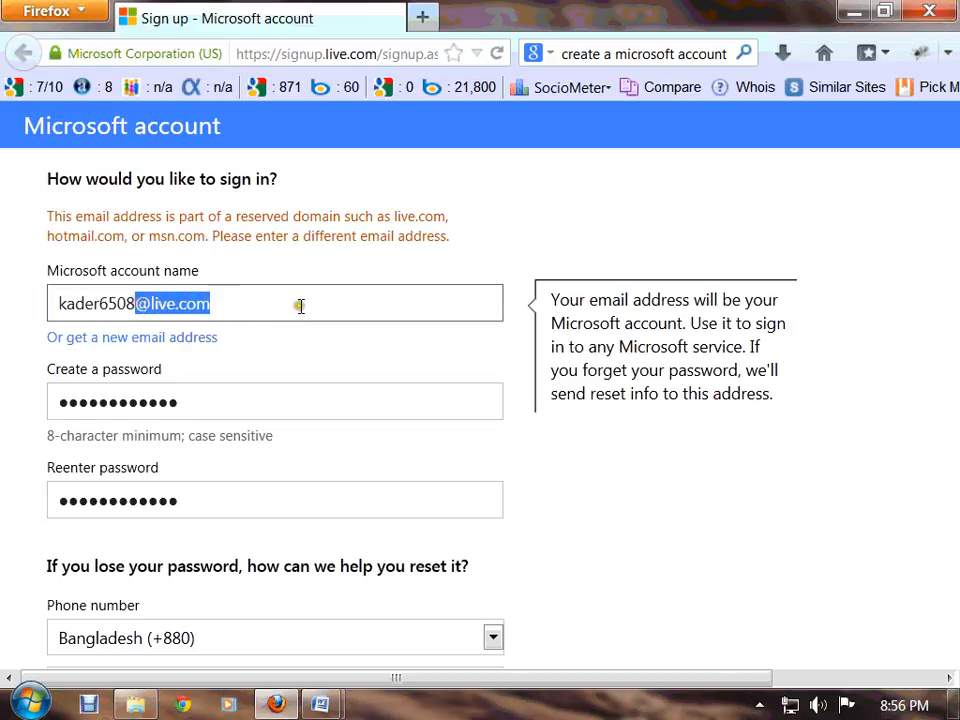
pyautogui.press('BackSpace')
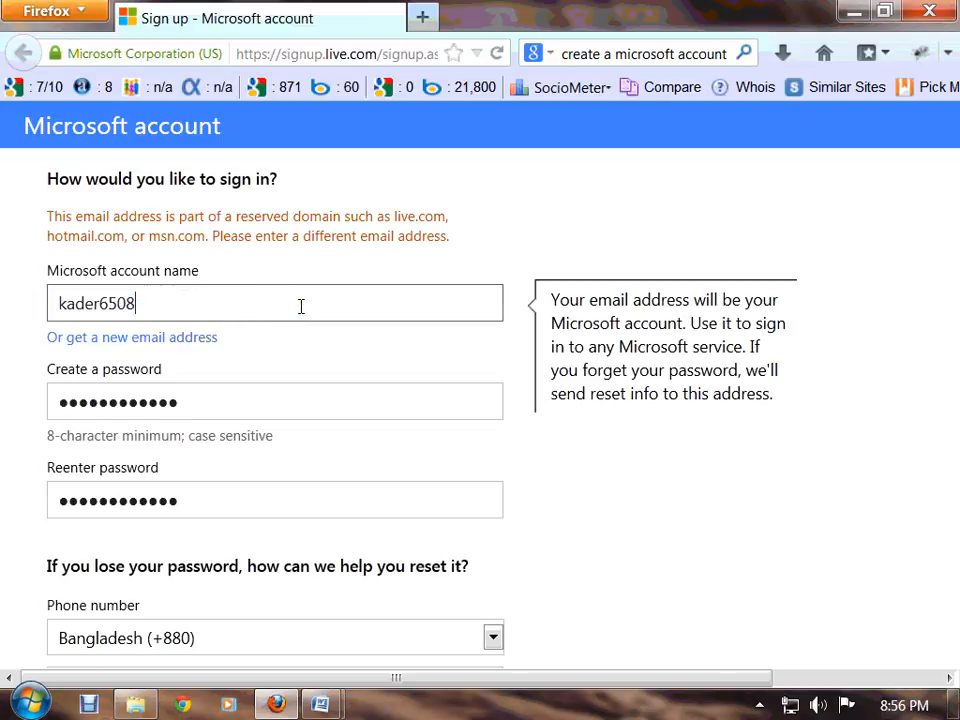
pyautogui.scroll(1, 229, 381)
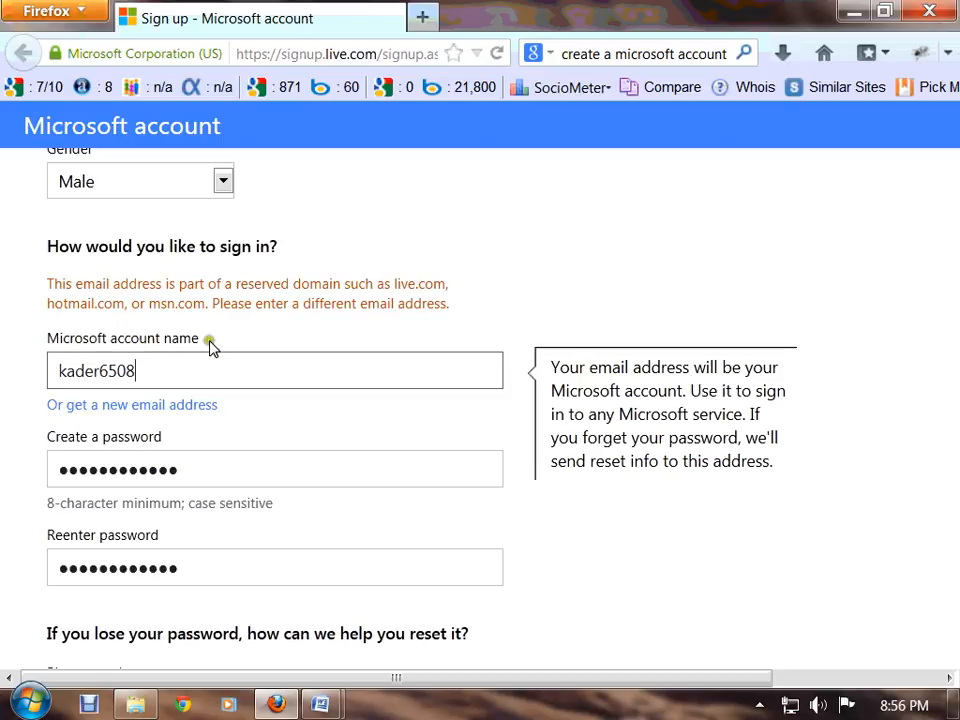
pyautogui.click(210, 345)
pyautogui.click(222, 318)
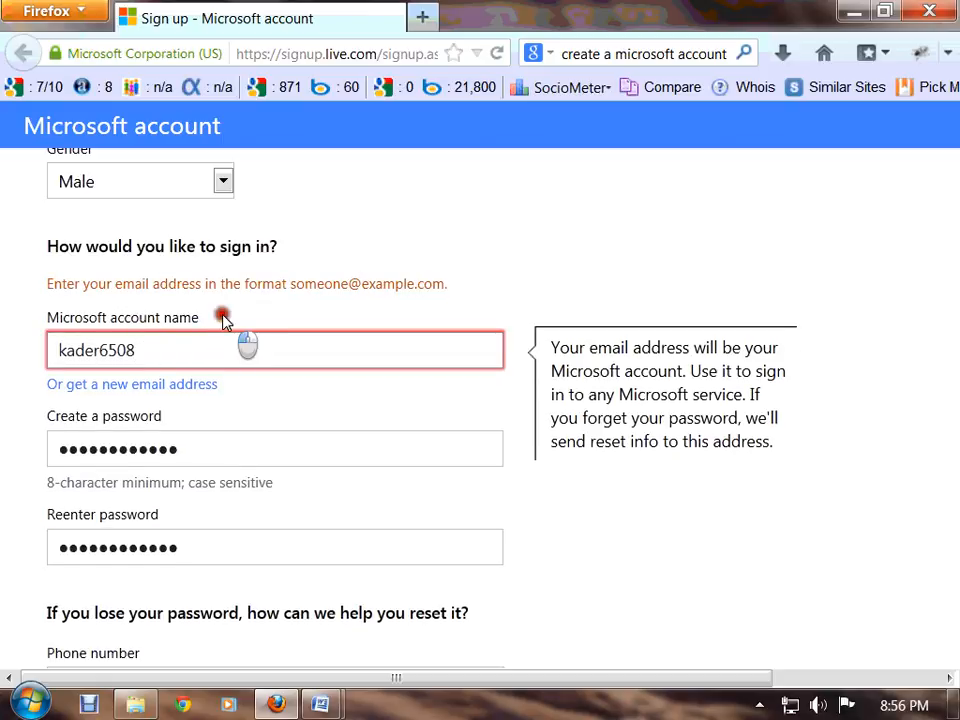
pyautogui.tripleClick(48, 317)
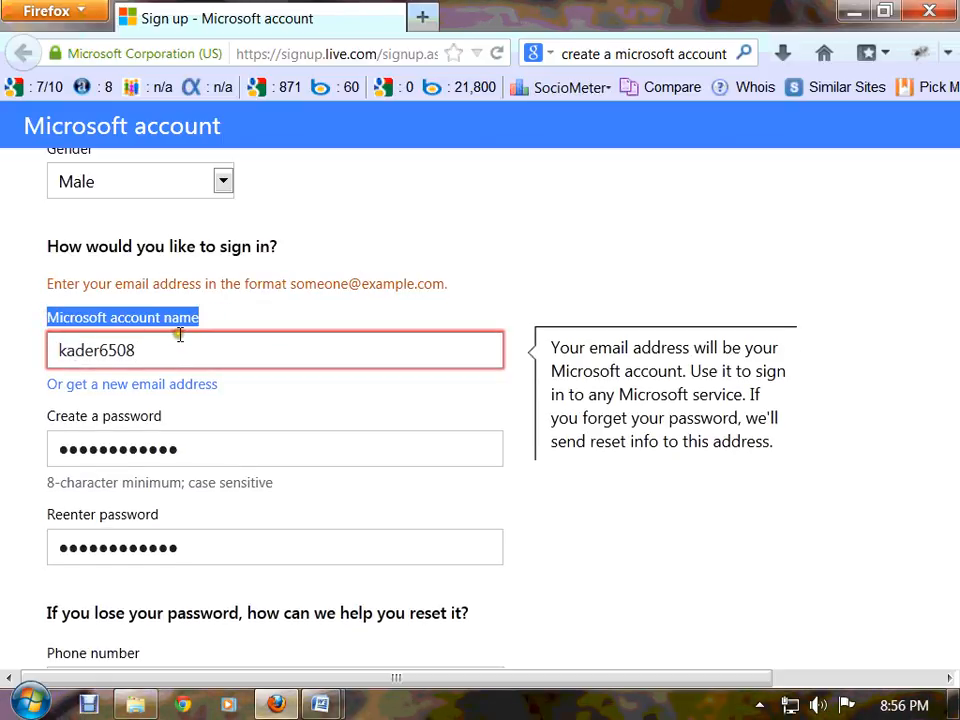
pyautogui.moveTo(240, 314); pyautogui.dragTo(22, 317)
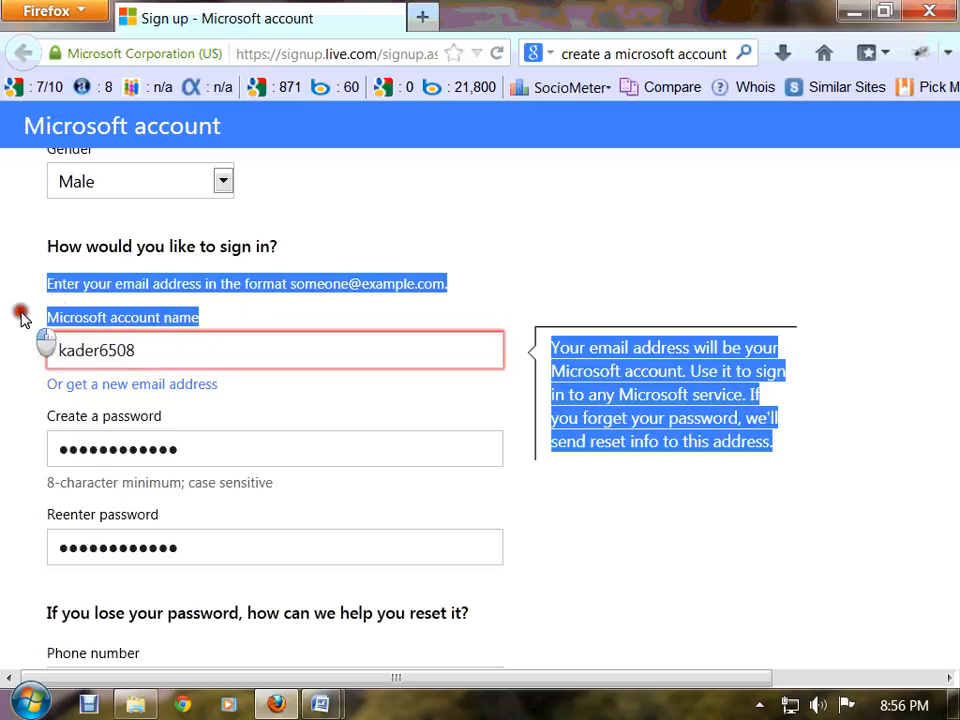
pyautogui.click(195, 399)
# Switch to a new email address, entering the account name with the live.com domain
pyautogui.click(193, 387)
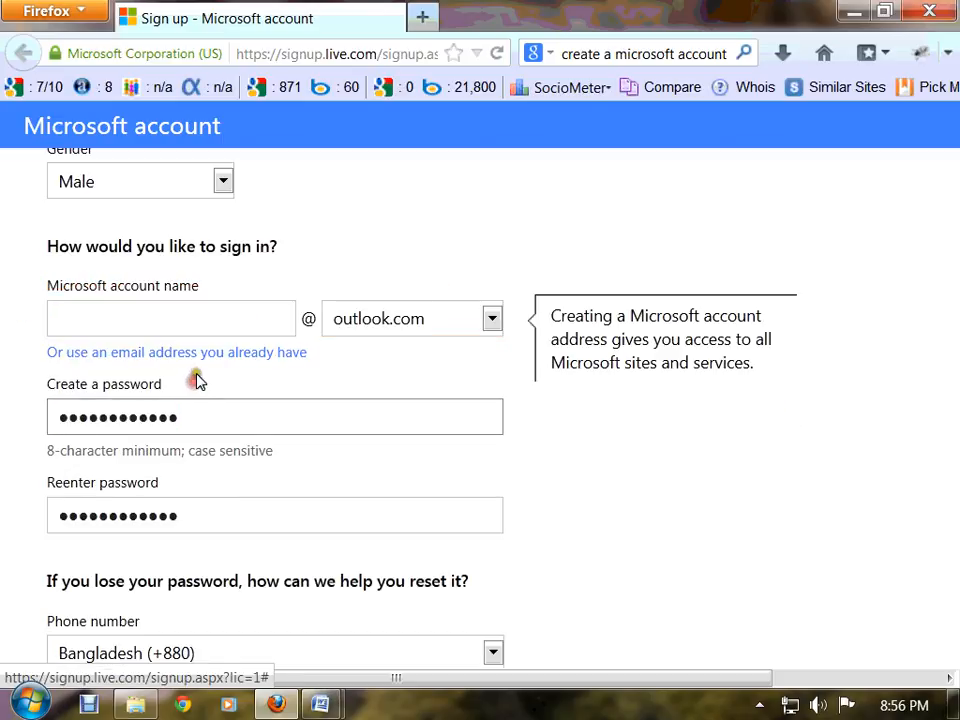
pyautogui.click(195, 318)
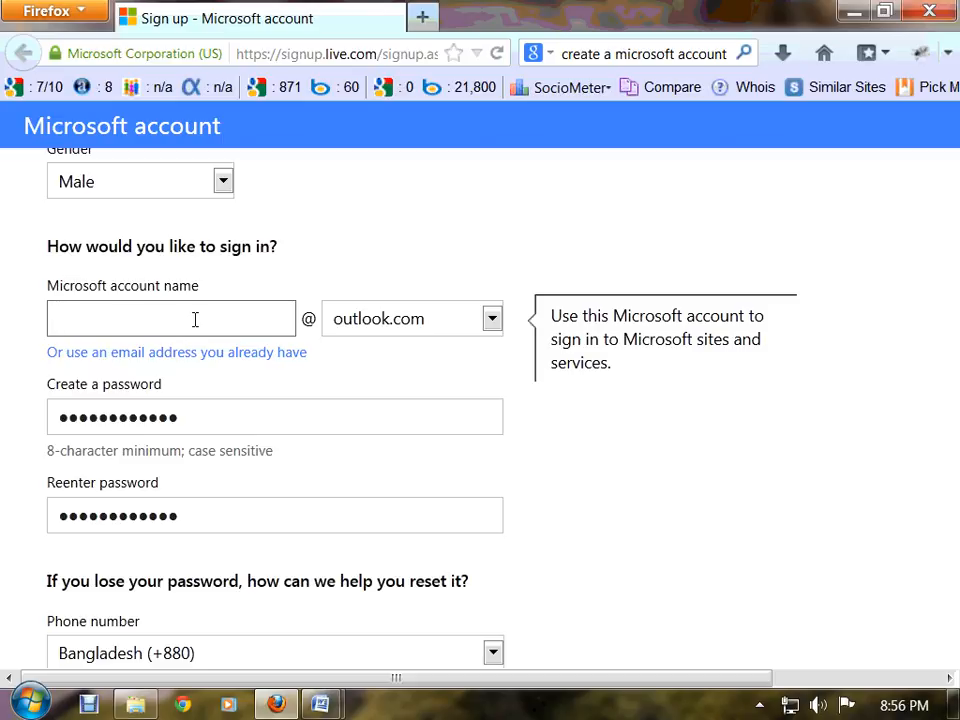
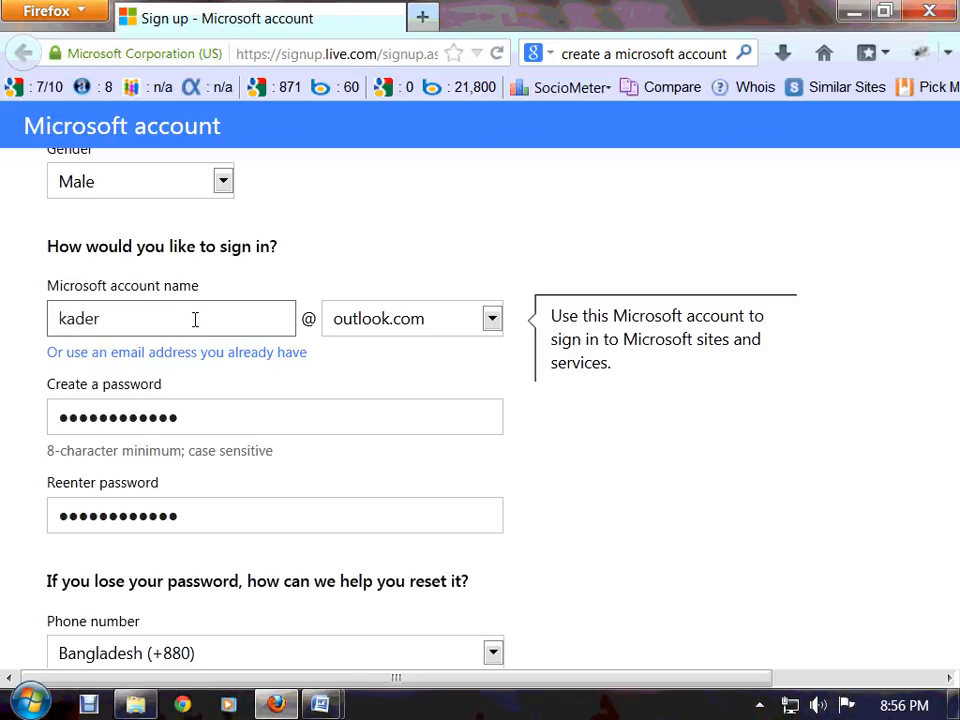
pyautogui.click(492, 318)
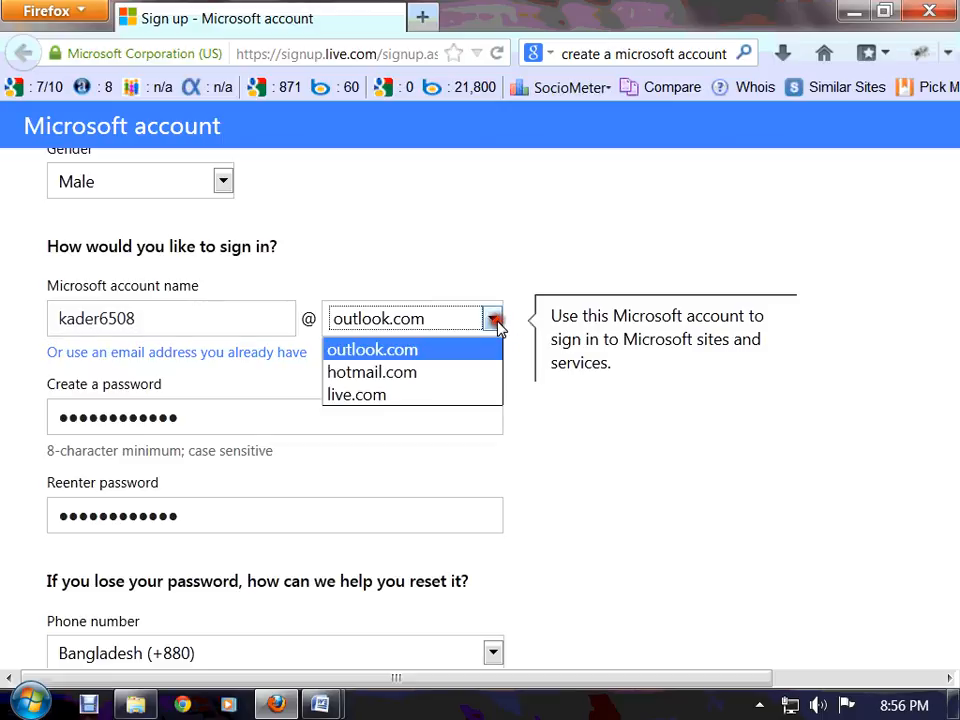
pyautogui.click(407, 396)
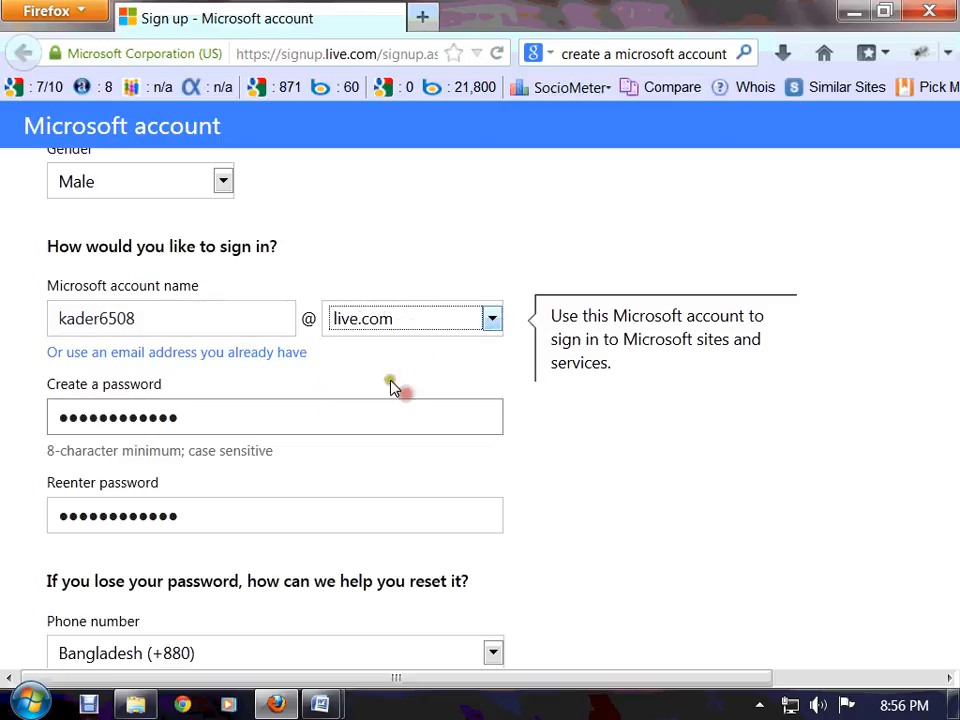
# Add 'Best childhood friend' as the security question and type the friend's name as the answer
pyautogui.scroll(-6, 278, 398)
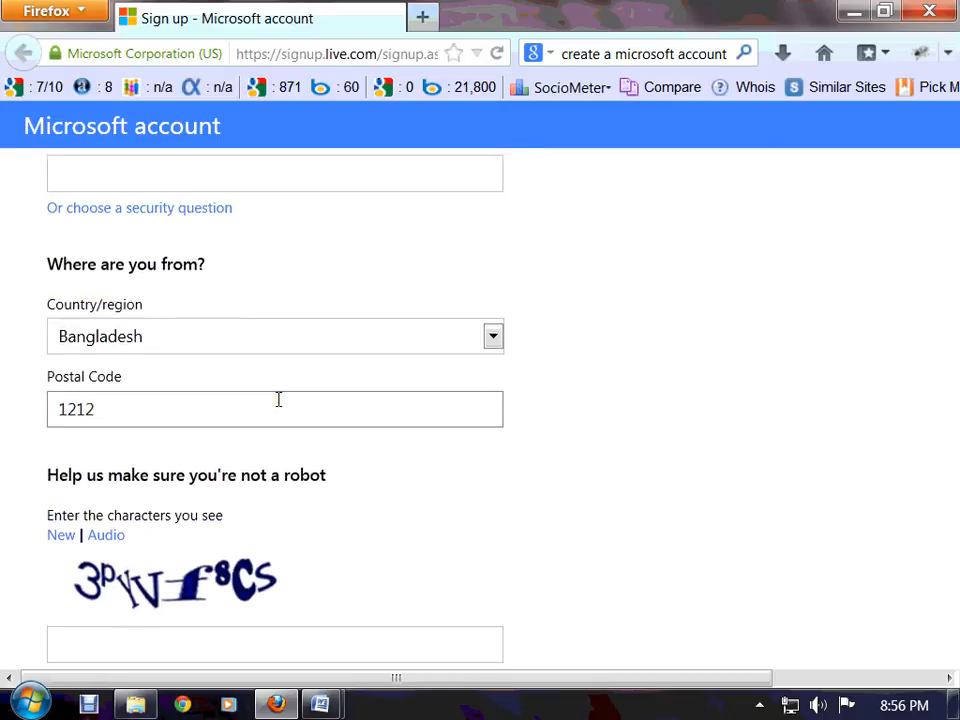
pyautogui.scroll(2, 276, 400)
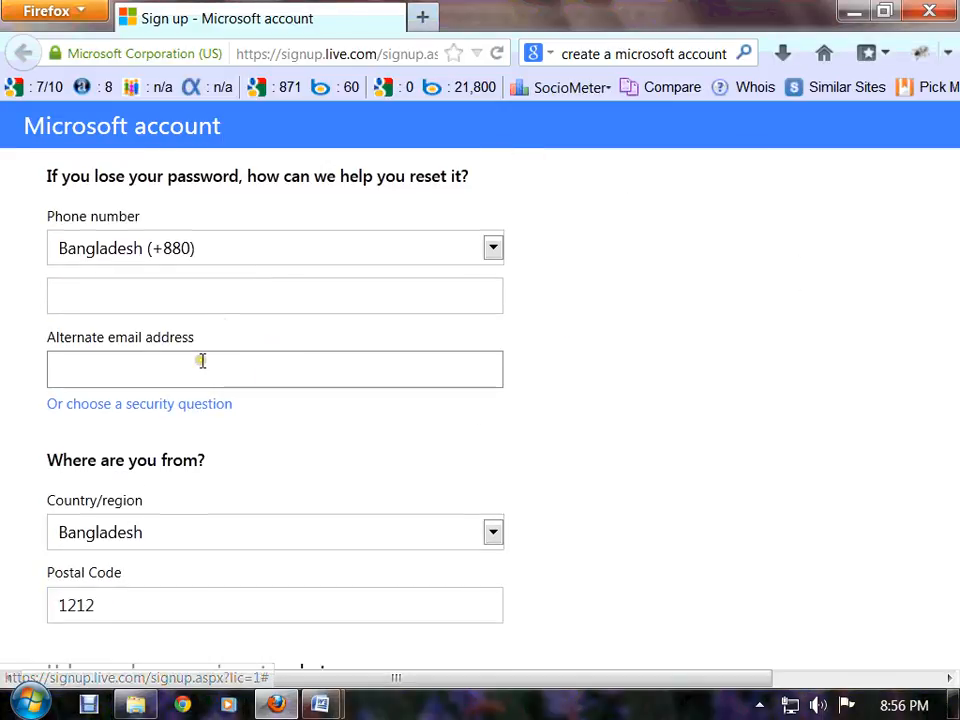
pyautogui.click(457, 296)
pyautogui.click(302, 368)
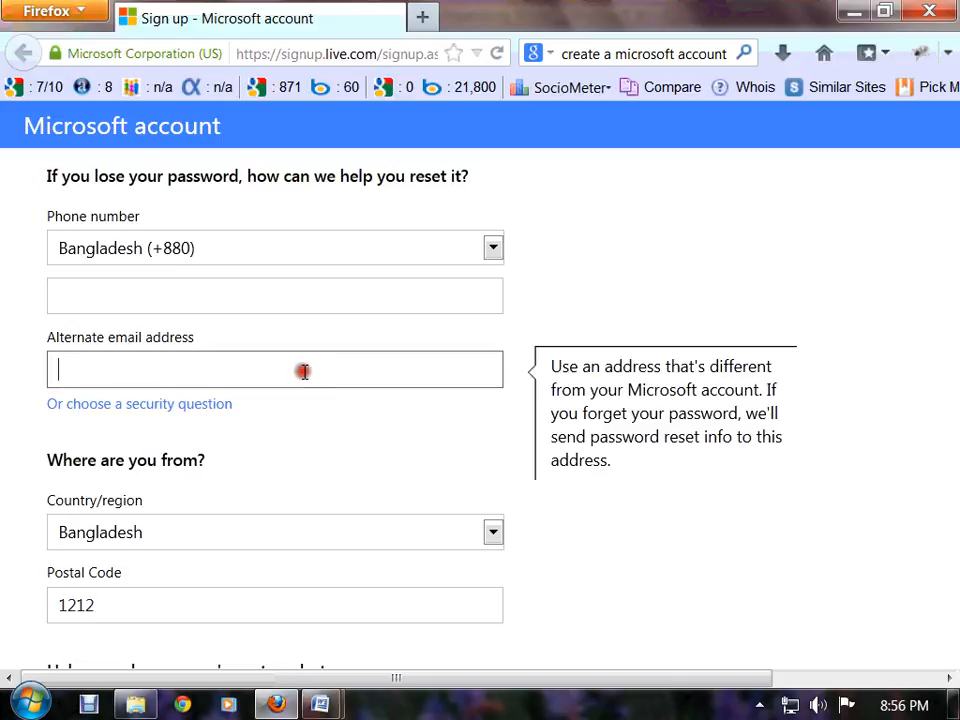
pyautogui.click(204, 406)
pyautogui.click(198, 446)
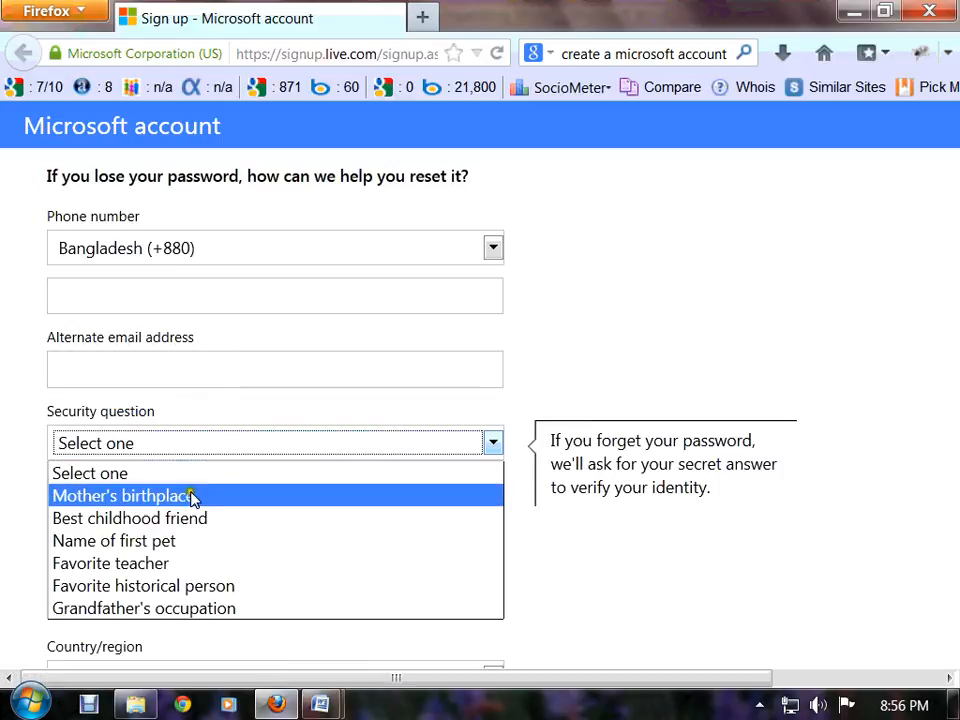
pyautogui.click(189, 518)
pyautogui.click(133, 523)
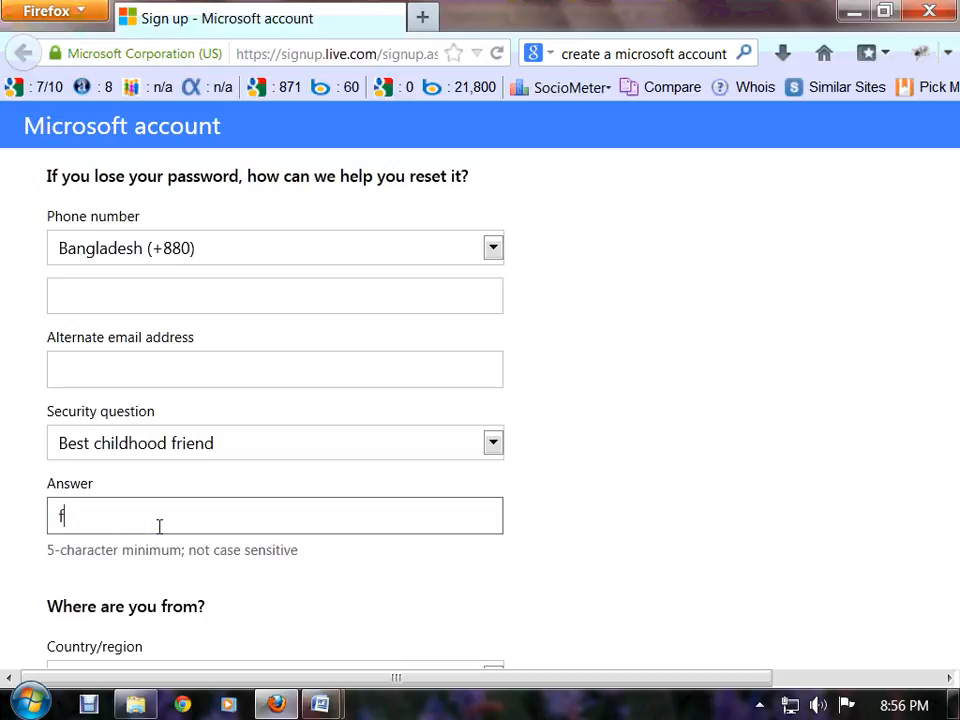
# Enter the captcha characters and submit the sign-up form with I accept
pyautogui.scroll(-5, 182, 491)
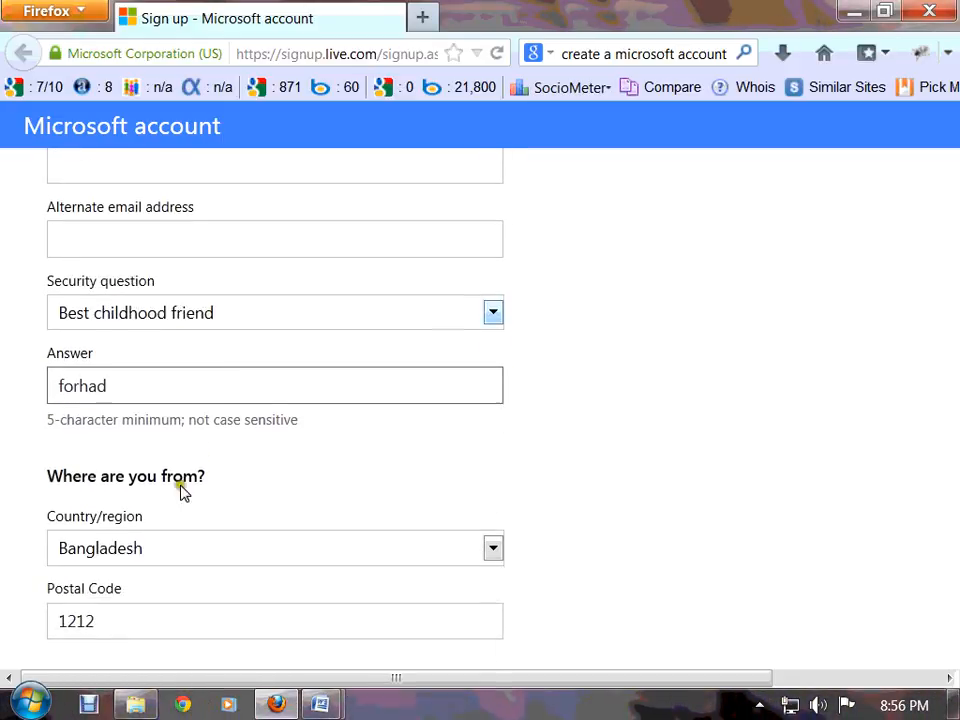
pyautogui.scroll(-4, 205, 555)
pyautogui.click(161, 504)
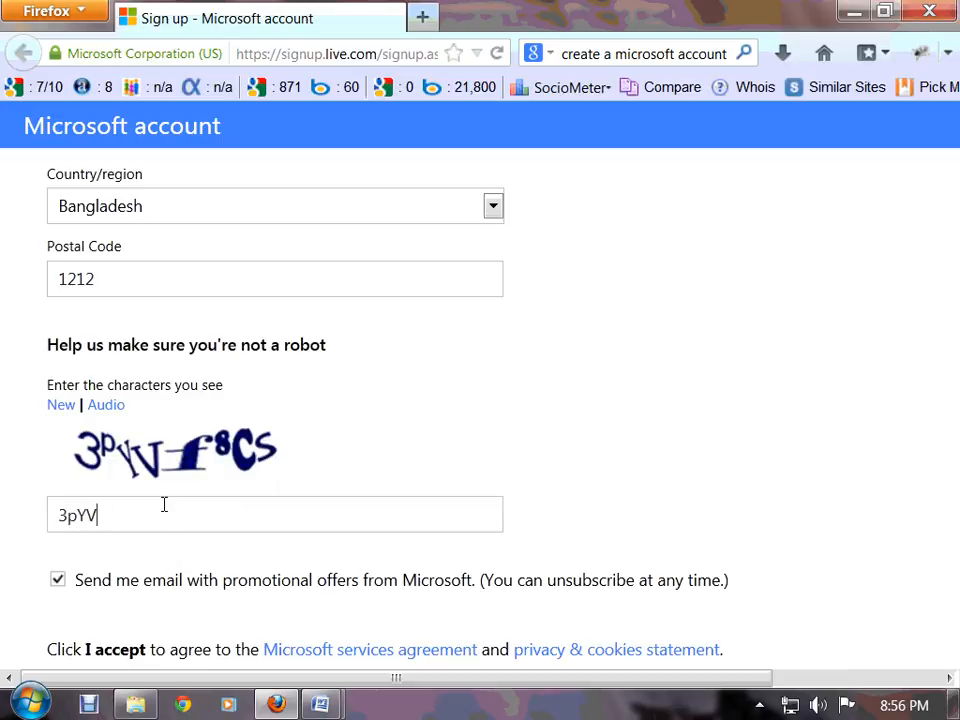
pyautogui.write('3pYVf8Vs')
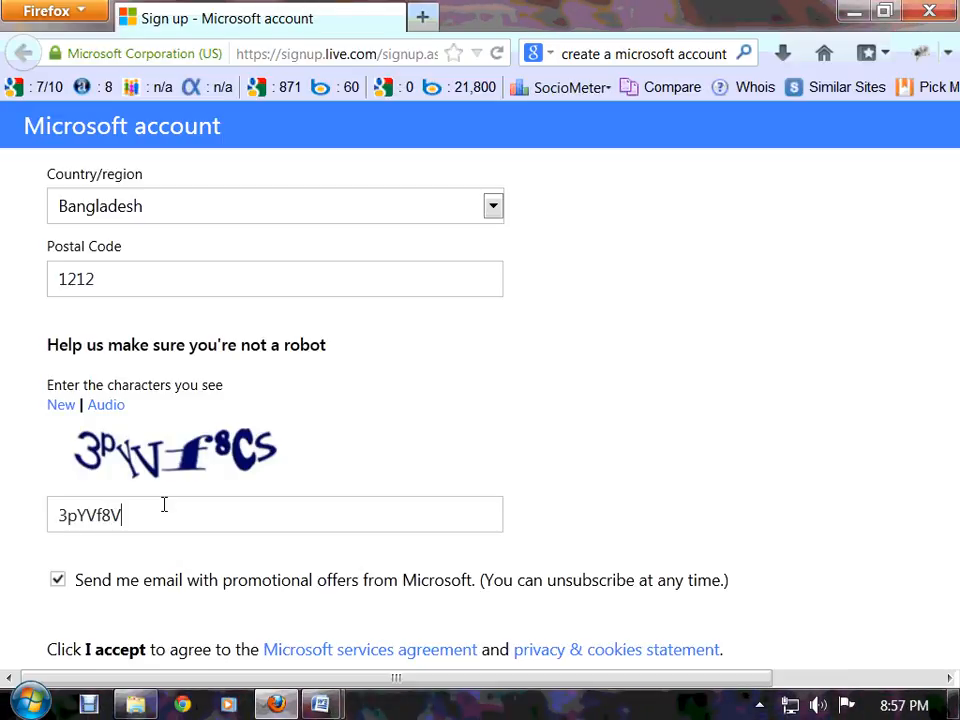
pyautogui.scroll(-3, 169, 583)
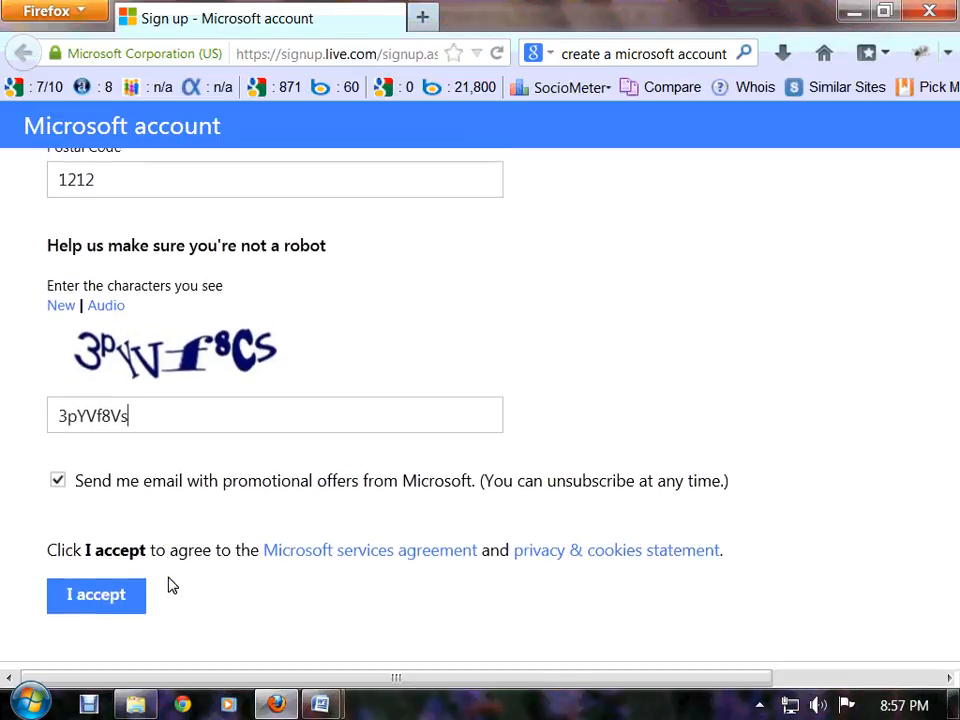
pyautogui.click(109, 565)
pyautogui.scroll(5, 124, 533)
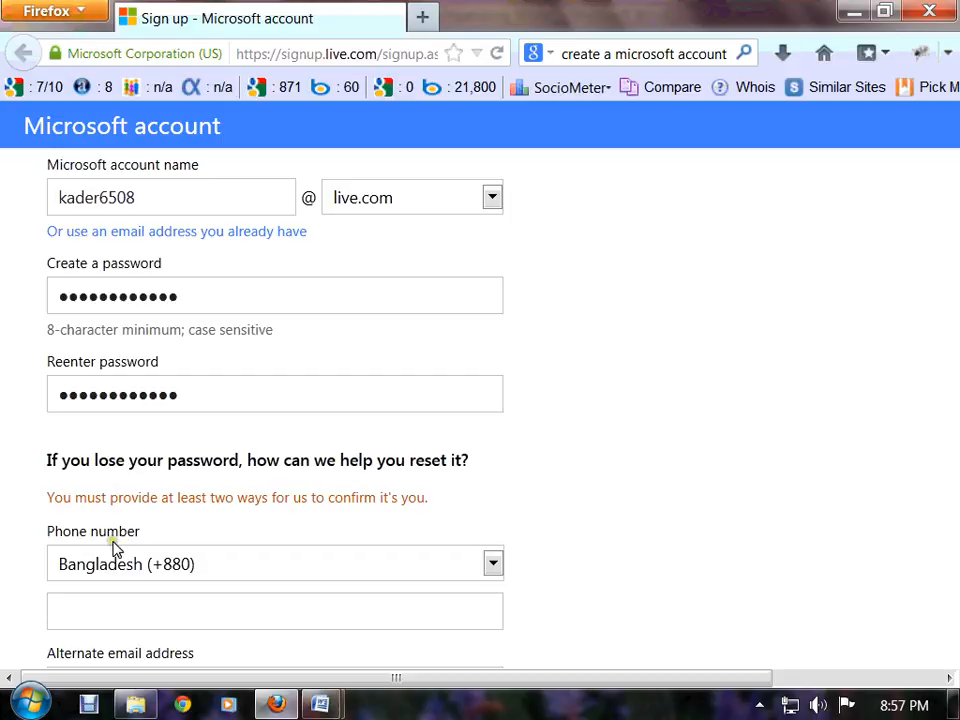
# Enter an alternate email address as a second recovery method
pyautogui.click(114, 549)
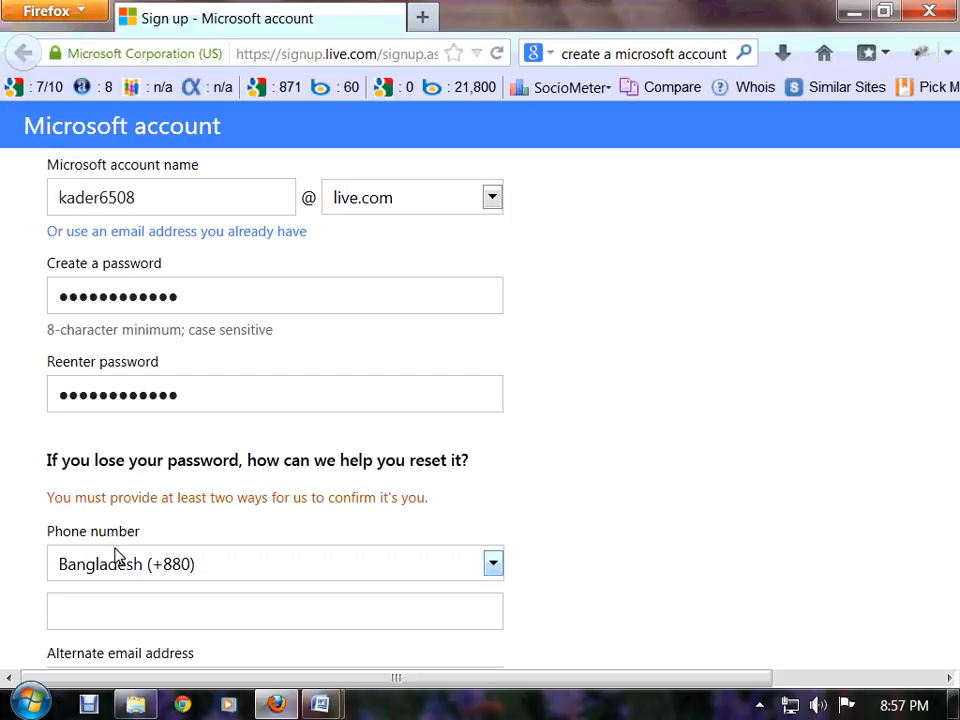
pyautogui.scroll(-2, 241, 472)
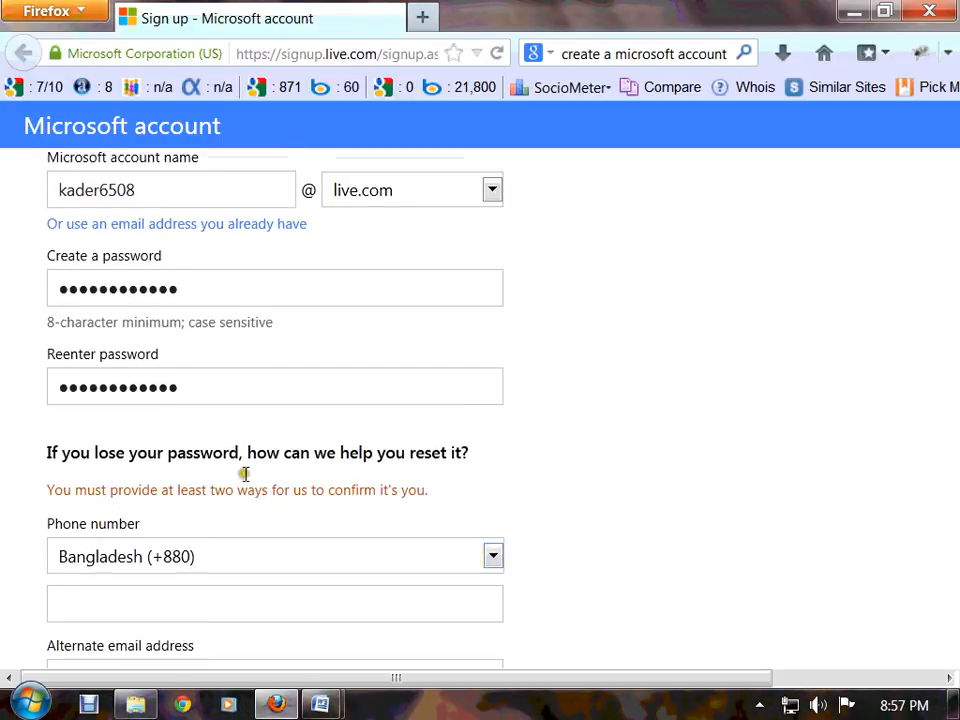
pyautogui.scroll(-2, 236, 491)
pyautogui.scroll(1, 236, 491)
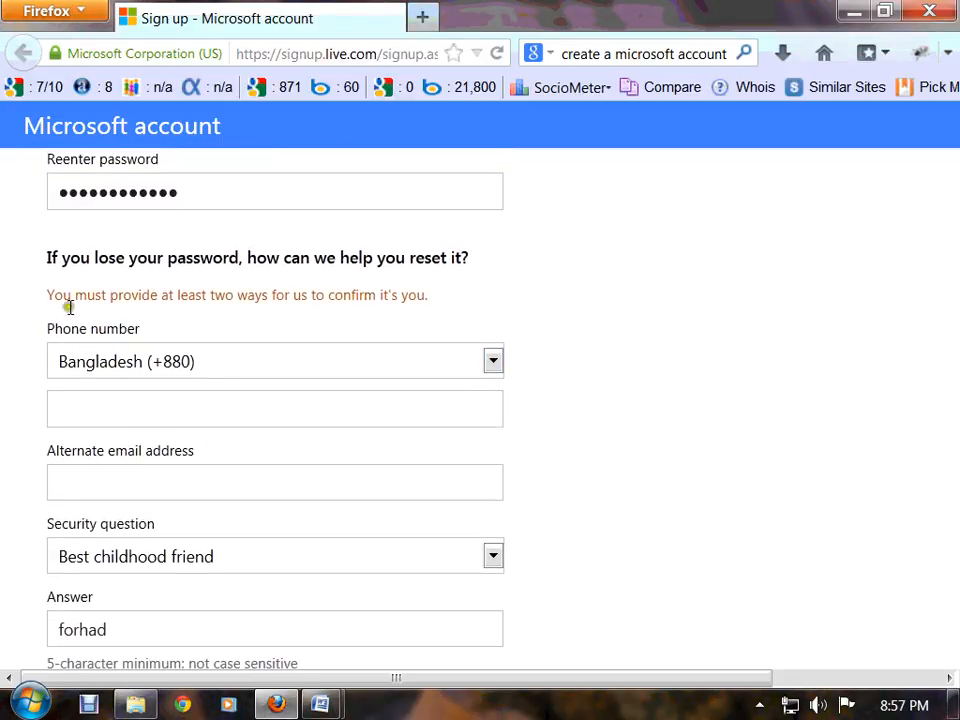
pyautogui.moveTo(62, 295); pyautogui.dragTo(393, 298)
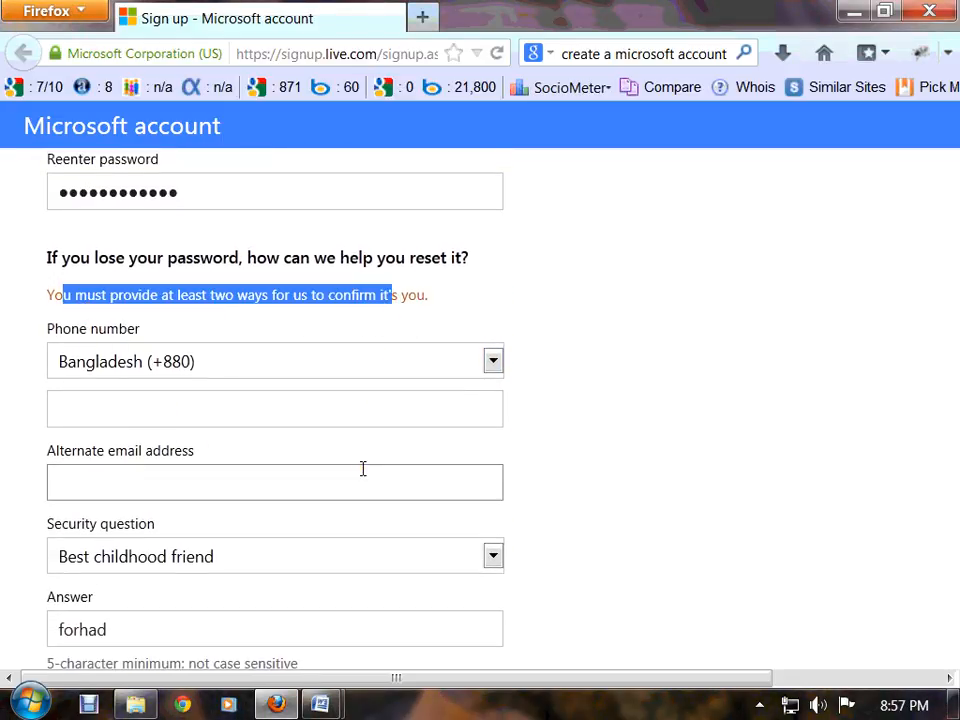
pyautogui.scroll(-1, 290, 418)
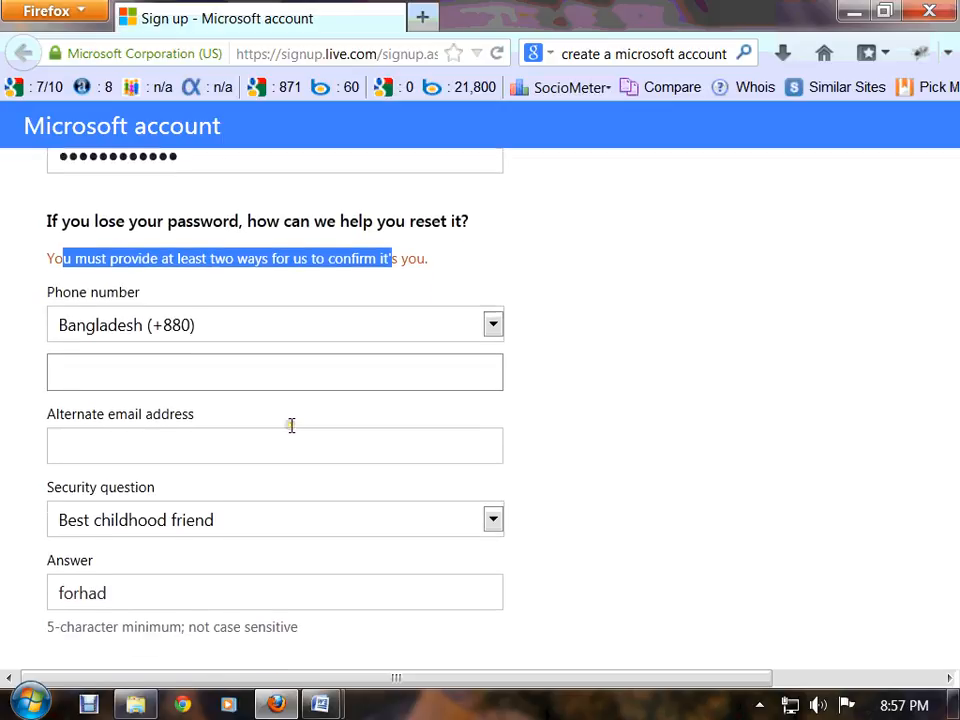
pyautogui.click(195, 426)
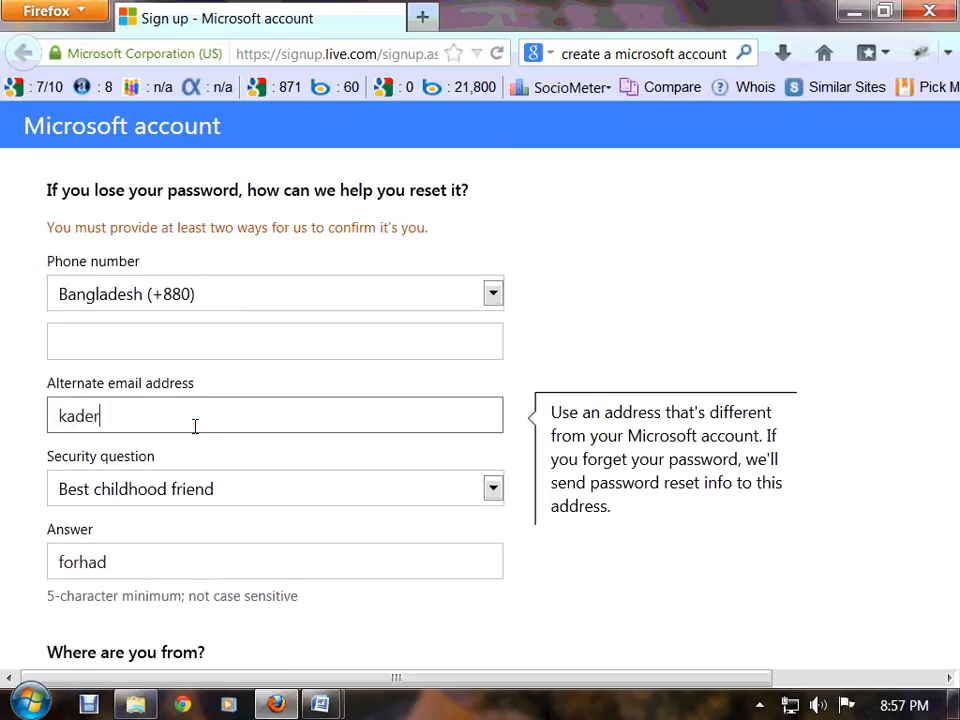
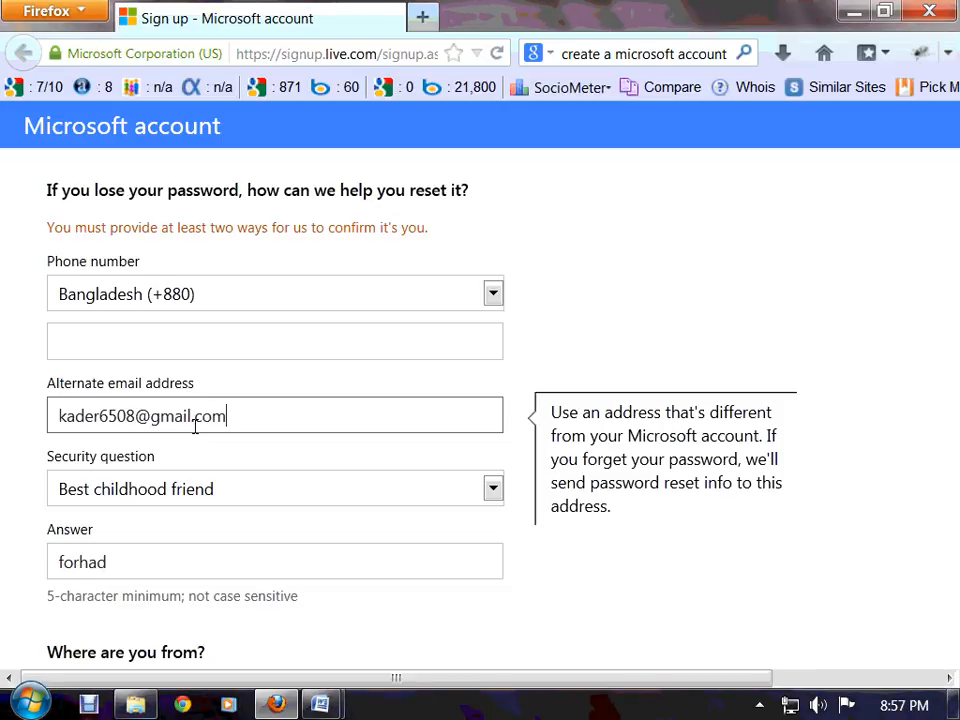
# Submit the completed sign-up form with I accept to create the account
pyautogui.scroll(-1, 195, 426)
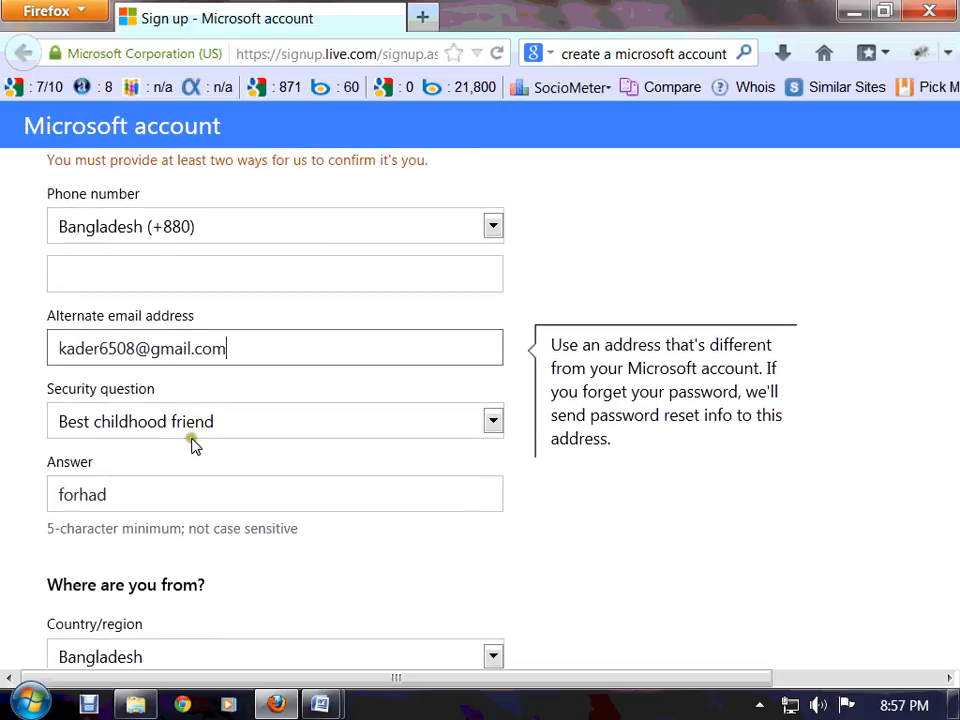
pyautogui.scroll(-1, 195, 441)
pyautogui.scroll(-5, 195, 447)
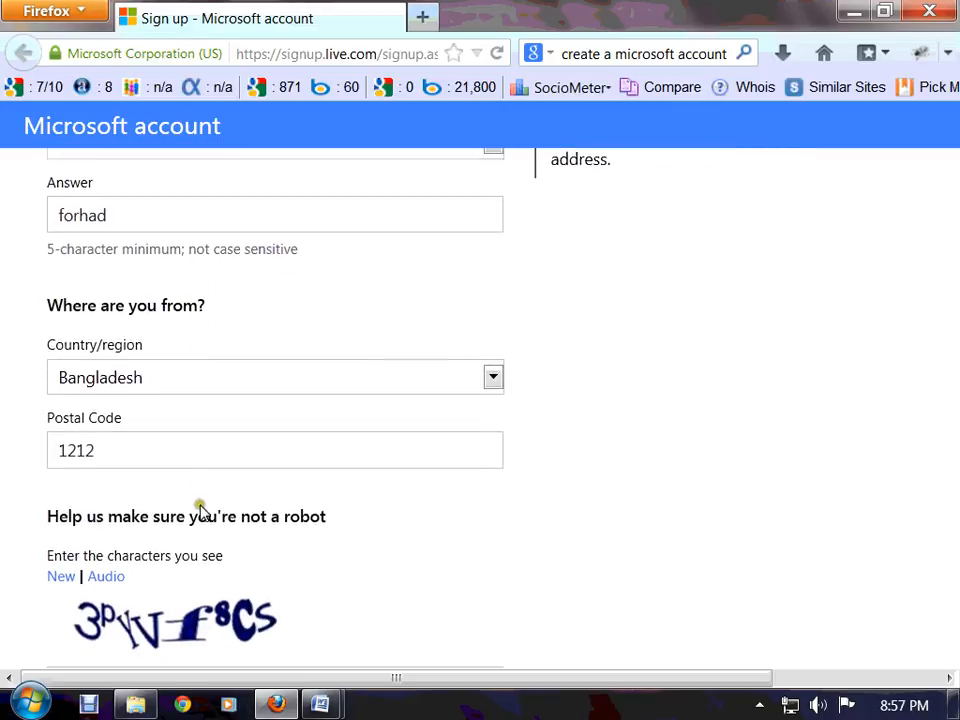
pyautogui.scroll(-2, 170, 541)
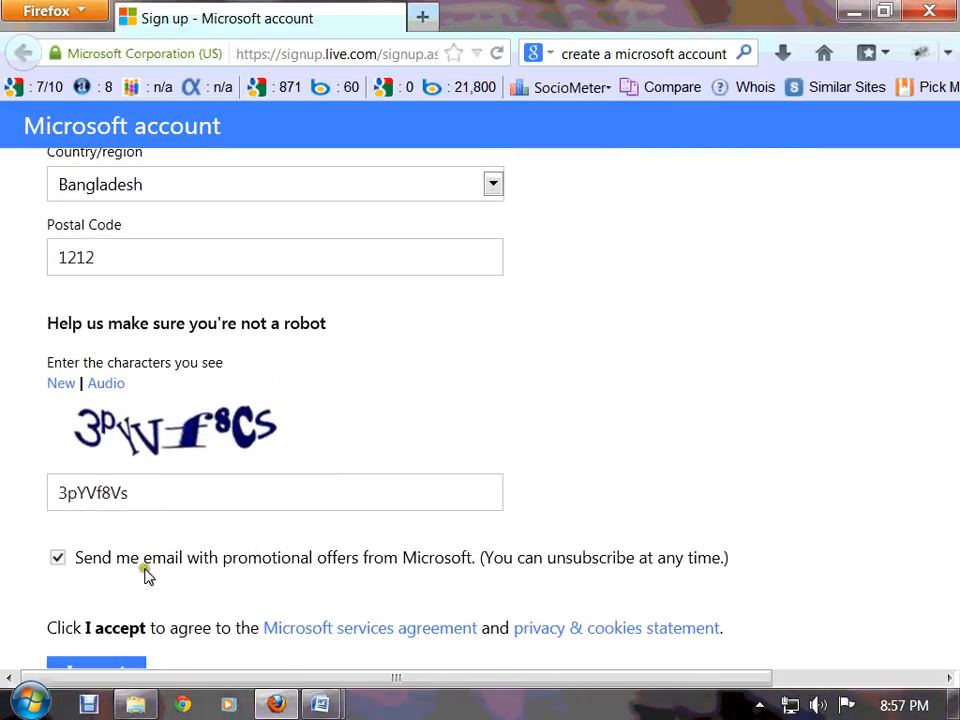
pyautogui.scroll(-1, 147, 587)
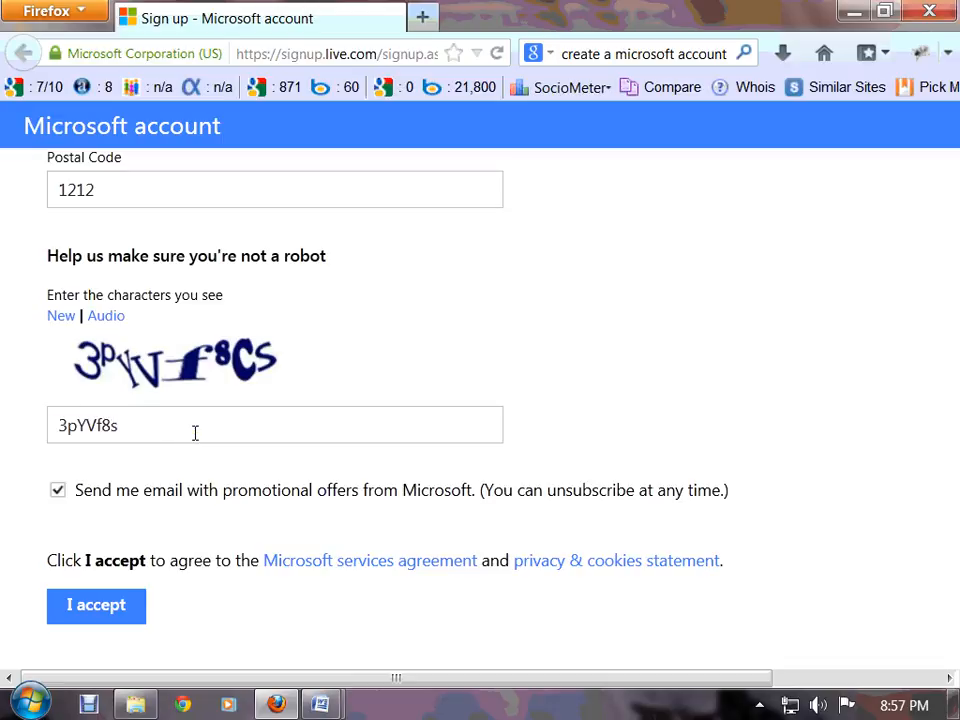
pyautogui.click(115, 612)
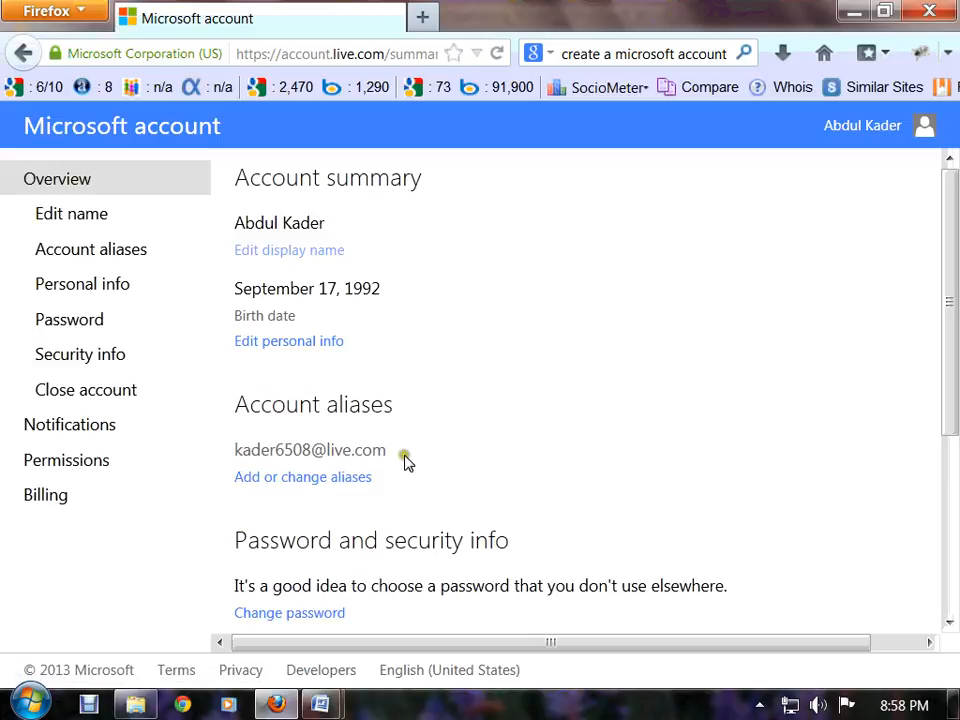
pyautogui.moveTo(405, 456); pyautogui.dragTo(234, 457)
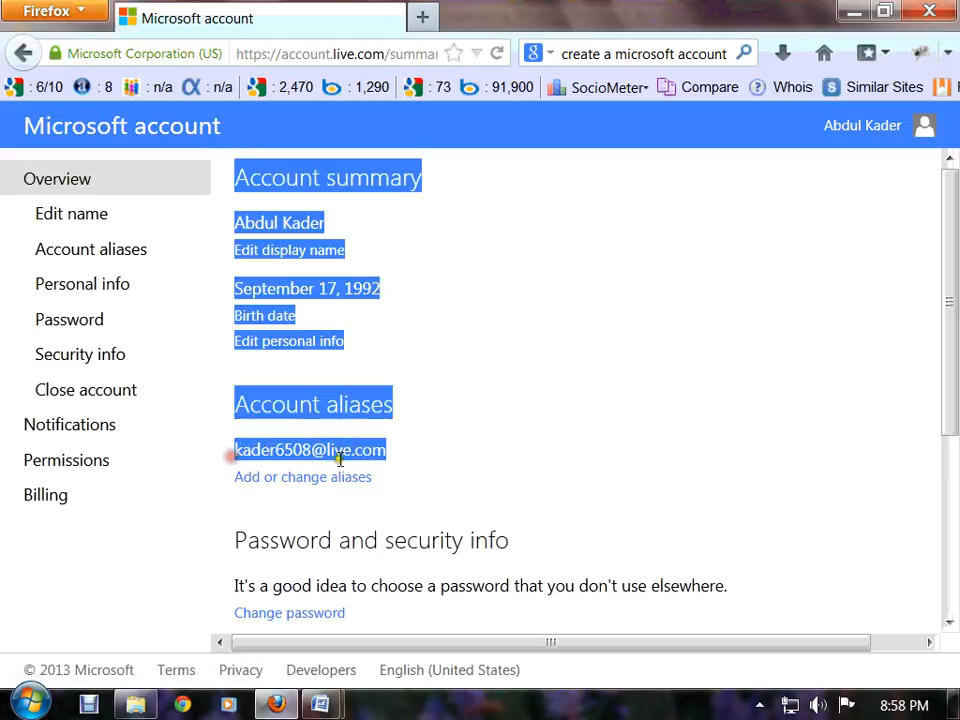
pyautogui.click(456, 474)
pyautogui.scroll(-2, 429, 431)
pyautogui.scroll(-1, 426, 430)
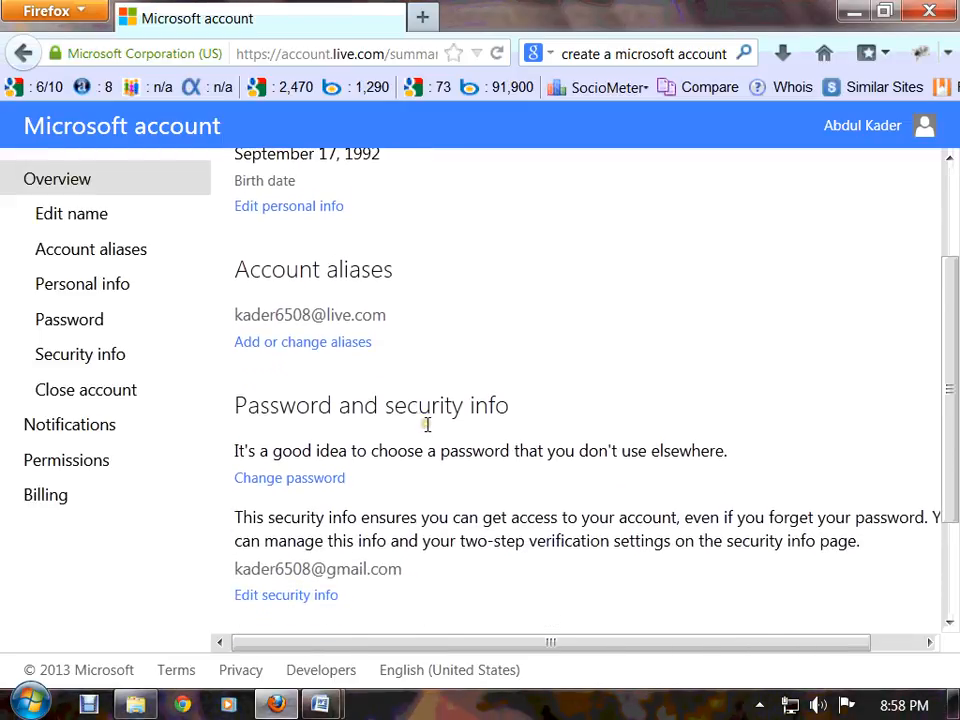
pyautogui.scroll(-1, 420, 433)
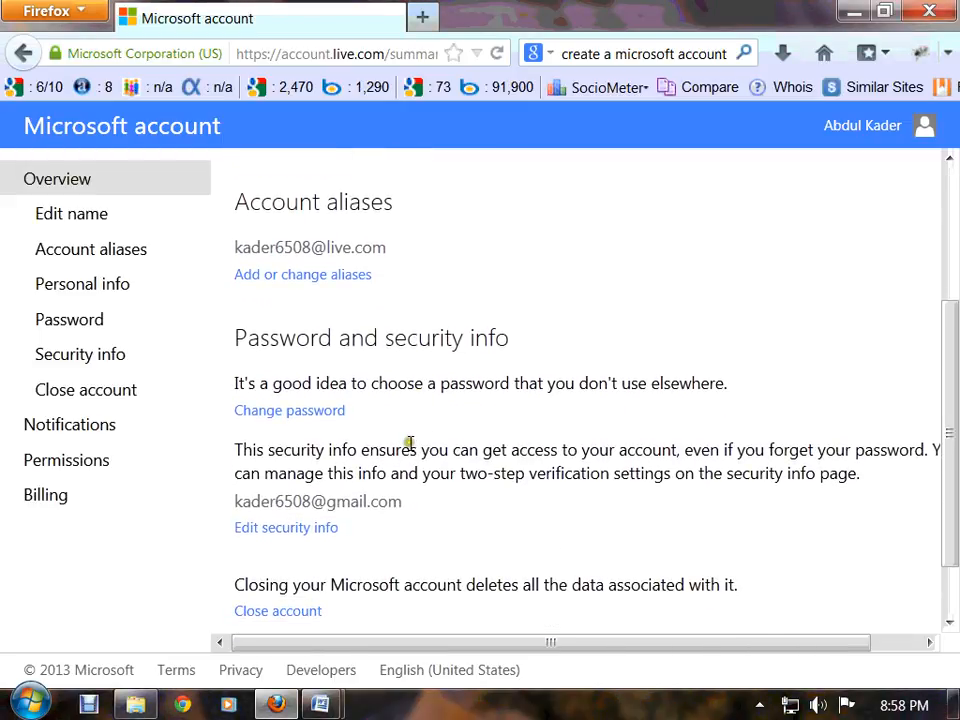
pyautogui.scroll(3, 407, 447)
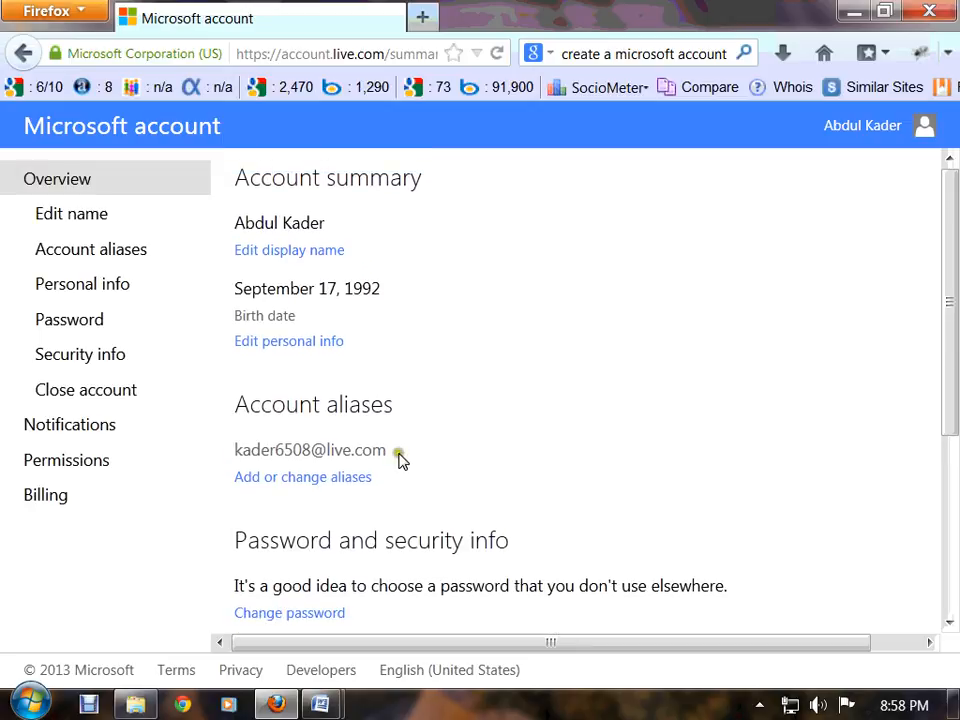
pyautogui.scroll(-2, 400, 460)
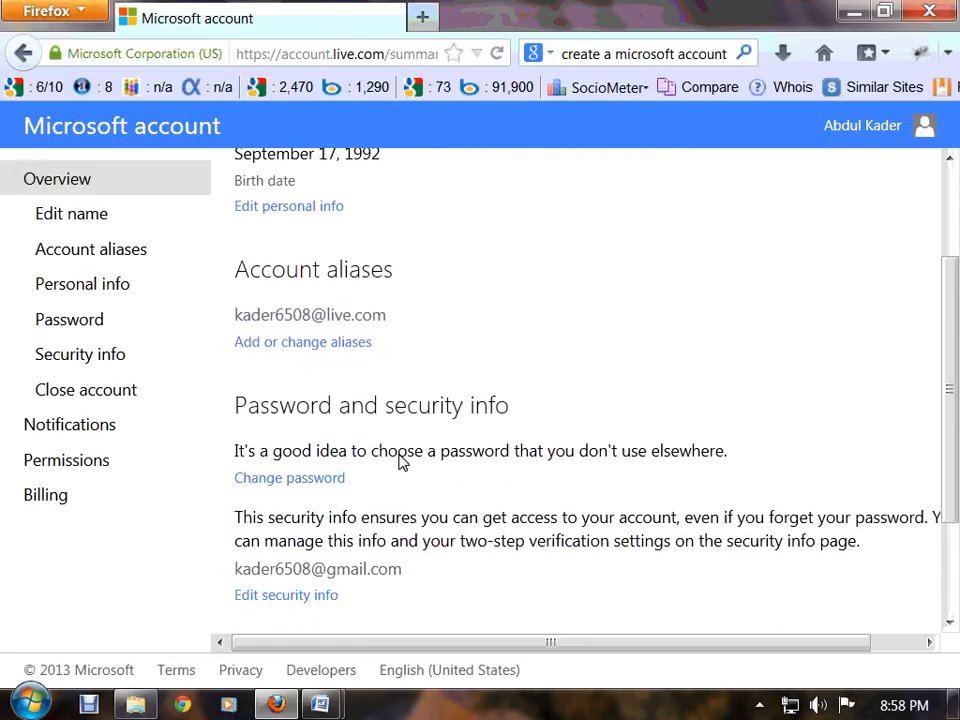
pyautogui.scroll(2, 401, 462)
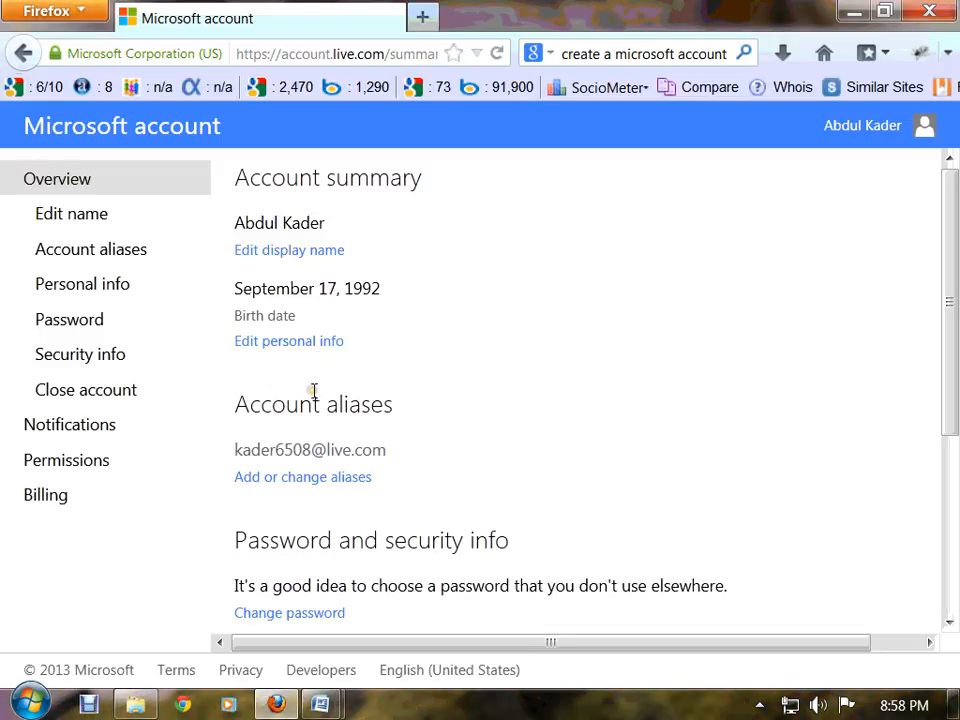
# Load login.live.com in a new browser tab
pyautogui.click(421, 17)
pyautogui.write('sign')
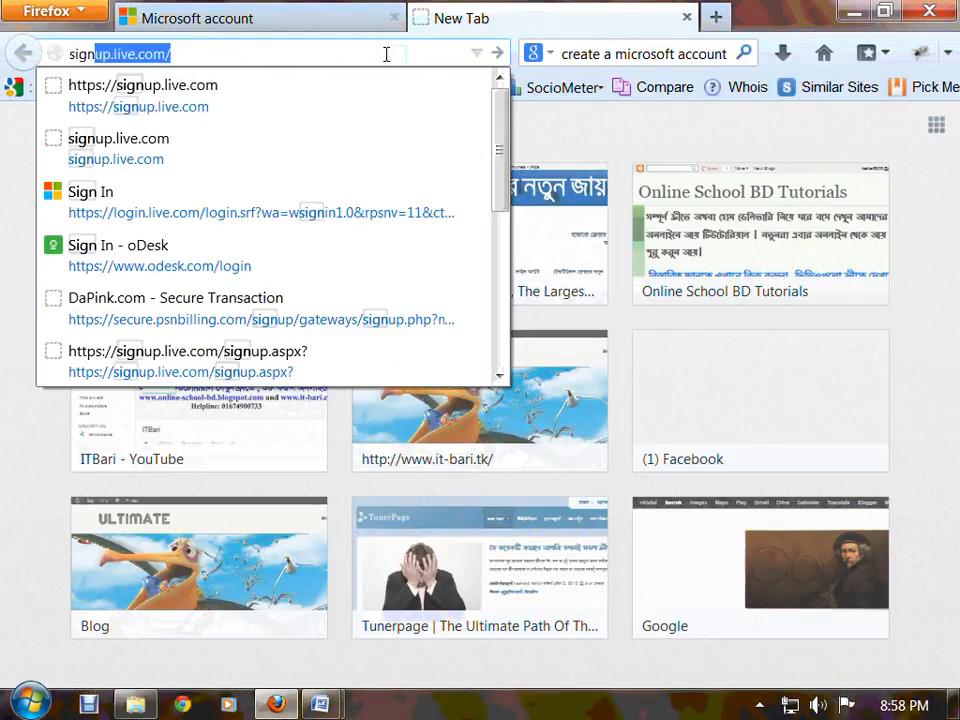
pyautogui.press('BackSpace')
pyautogui.press('BackSpace')
pyautogui.press('BackSpace')
pyautogui.press('BackSpace')
pyautogui.press('BackSpace')
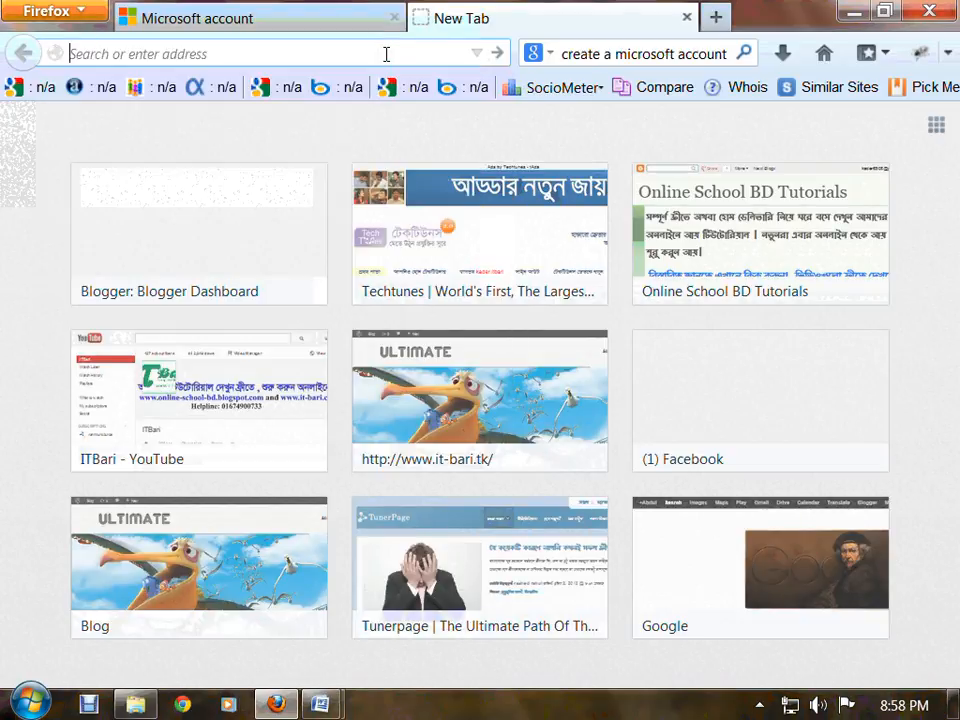
pyautogui.write('login')
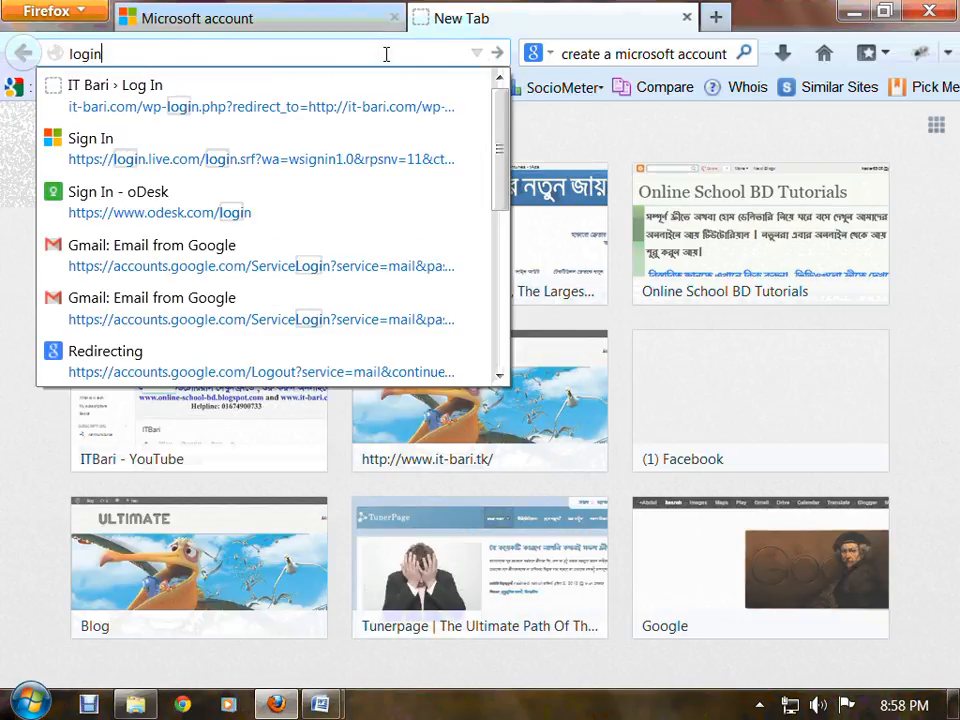
pyautogui.write('.li')
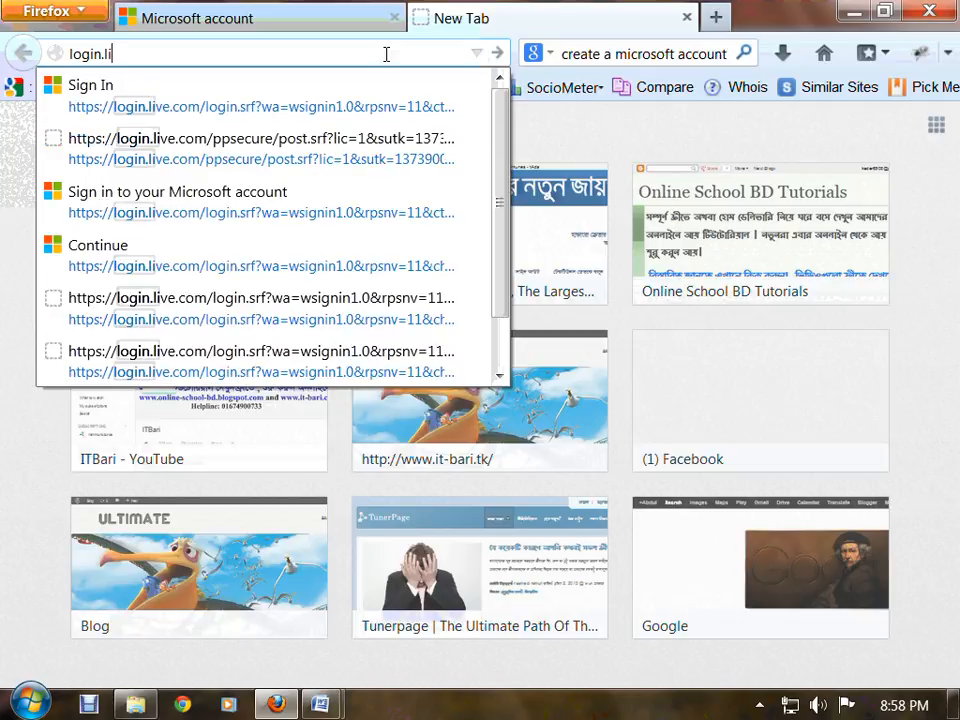
pyautogui.write('ve.com')
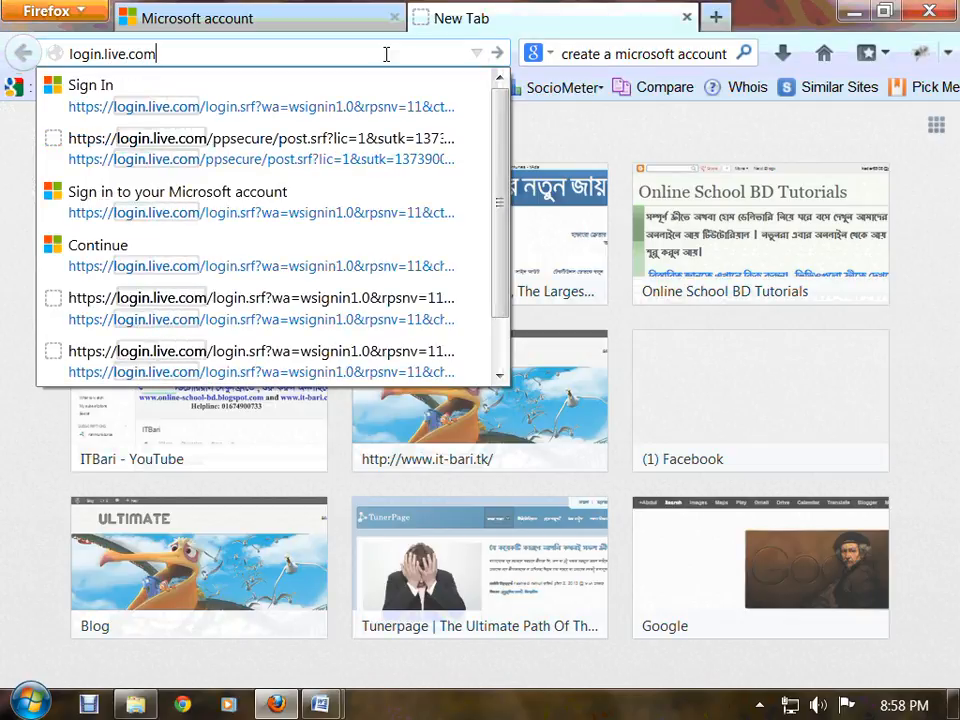
pyautogui.press('Return')
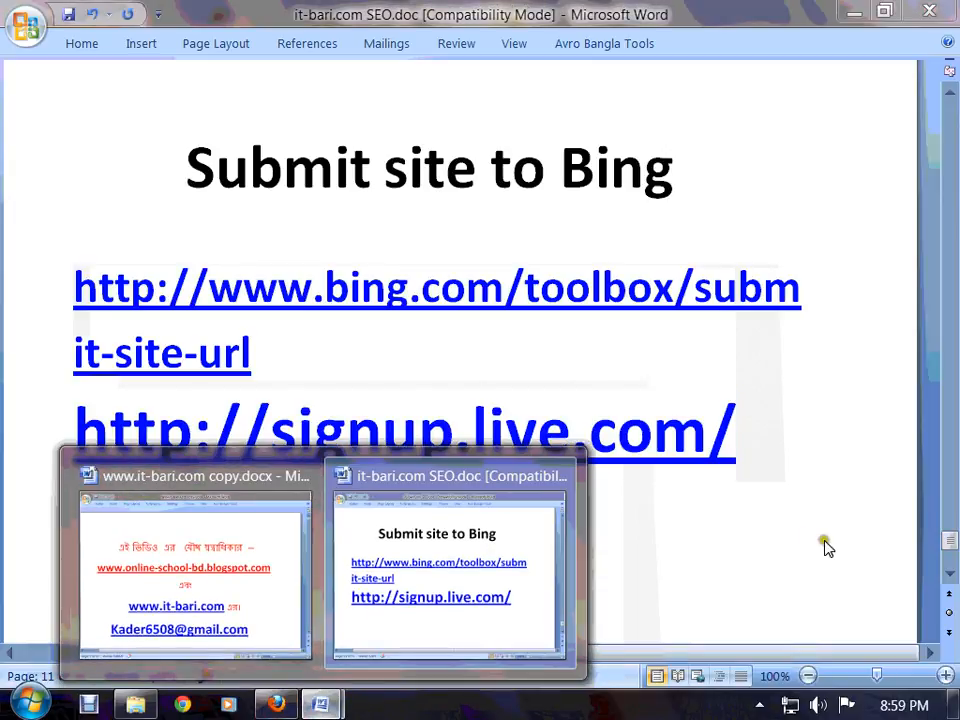
# Add a new line reading login.live.com below the signup.live.com link
pyautogui.click(782, 492)
pyautogui.press('Return')
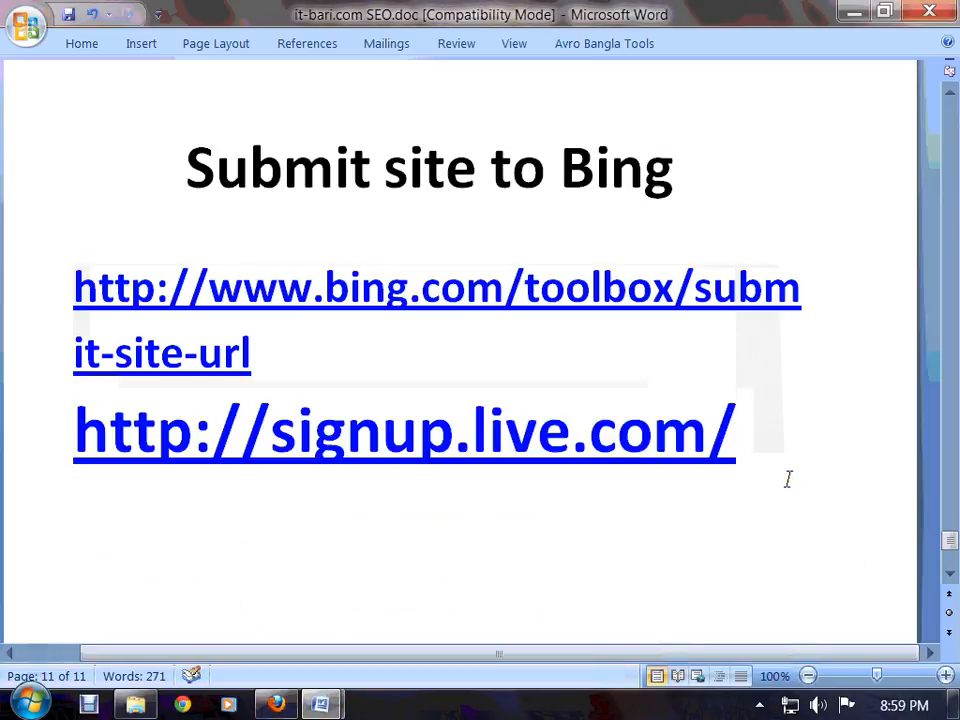
pyautogui.write('www/')
pyautogui.press('BackSpace')
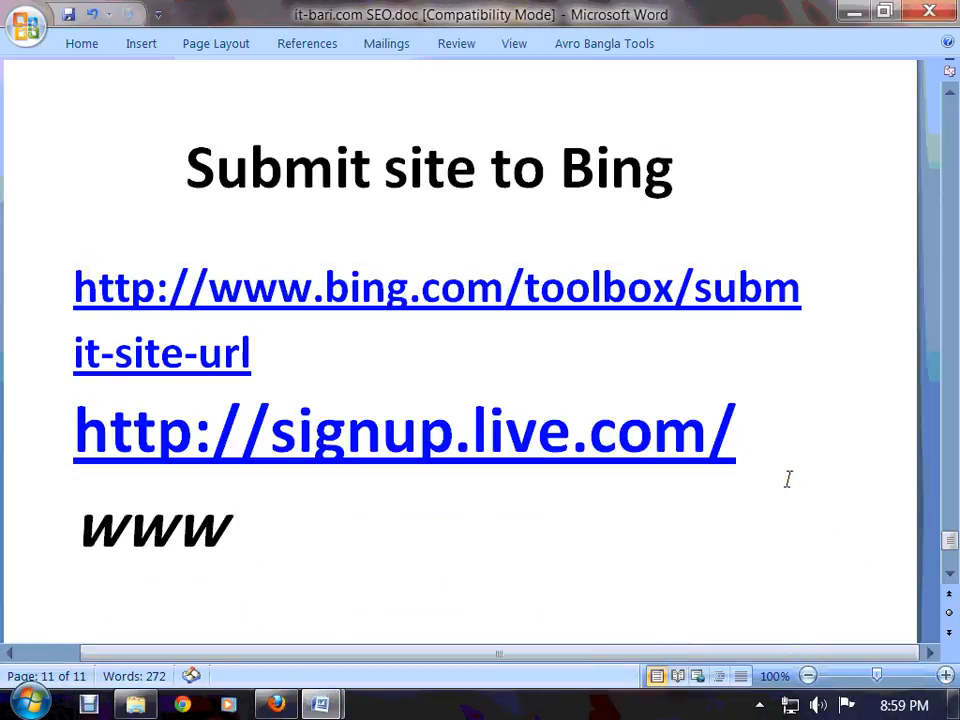
pyautogui.press('BackSpace')
pyautogui.press('BackSpace')
pyautogui.press('BackSpace')
pyautogui.write('lo')
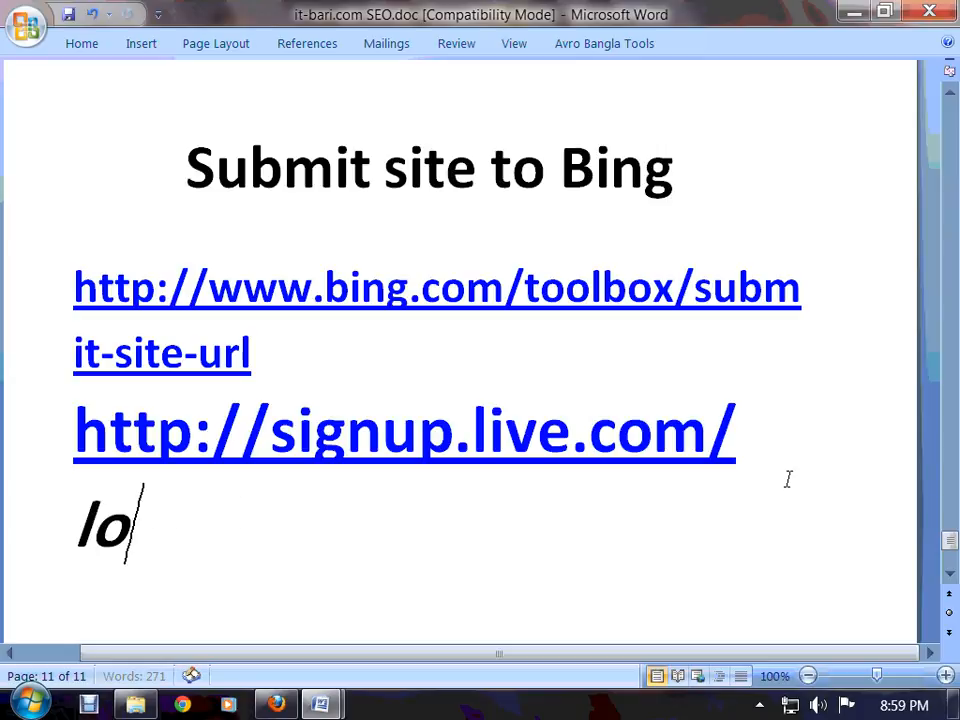
pyautogui.write('gin.li')
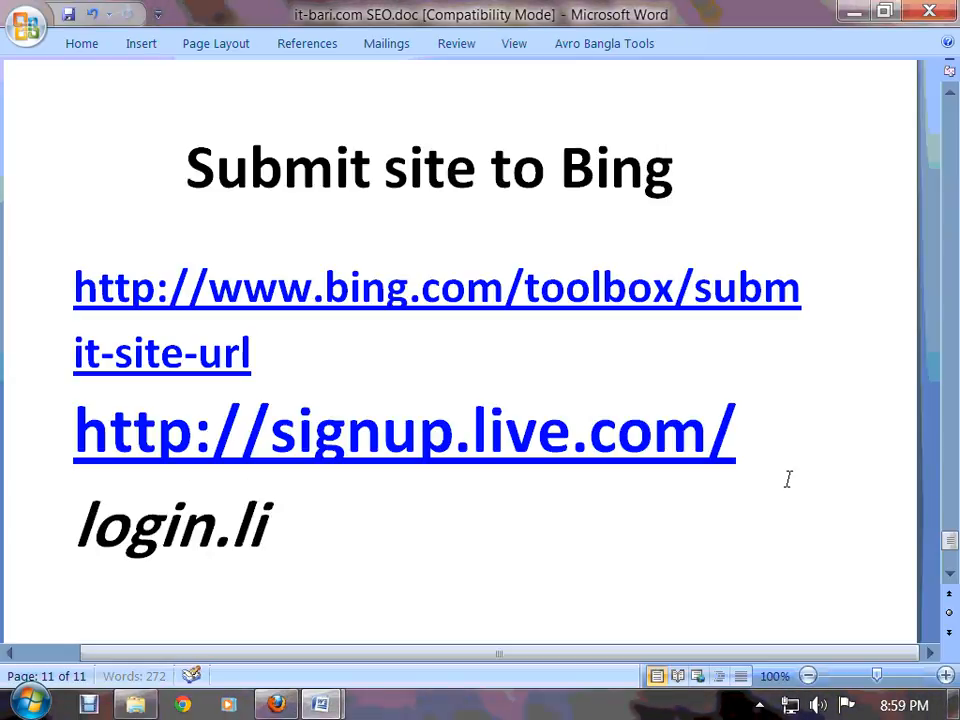
pyautogui.write('ve.com')
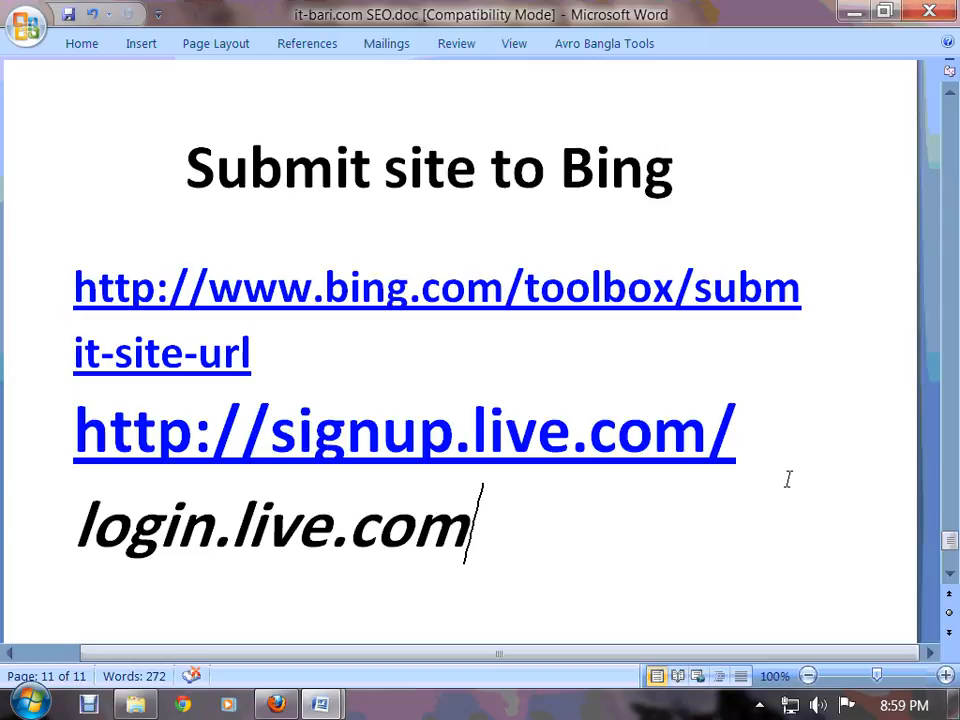
# Remove the italic styling from the login.live.com line
pyautogui.hotkey('shift', 'Home')
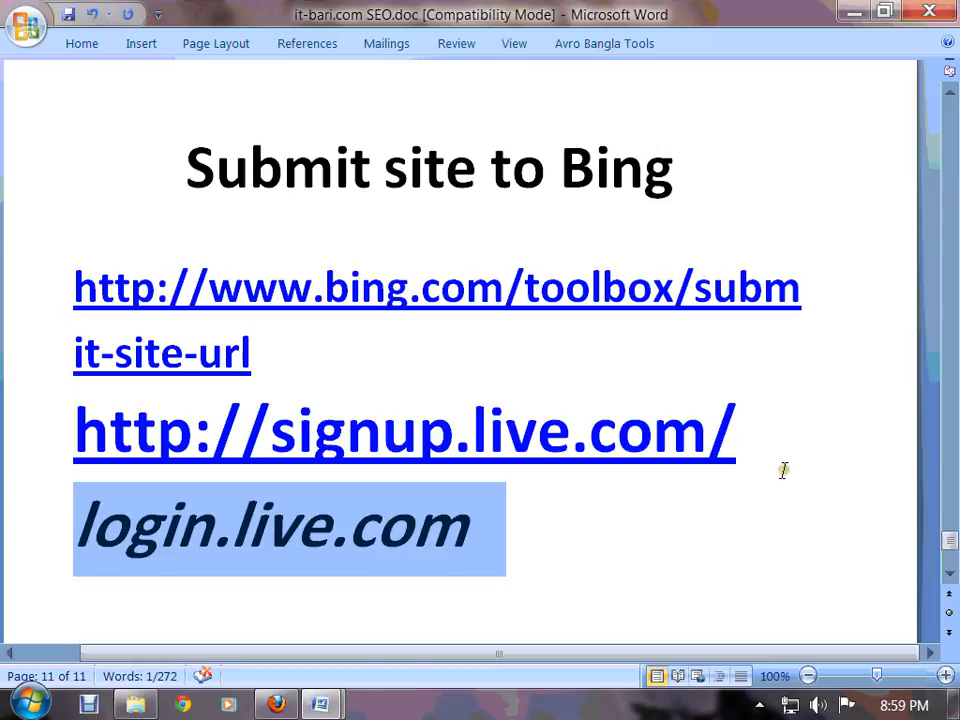
pyautogui.hotkey('ctrl', 'i')
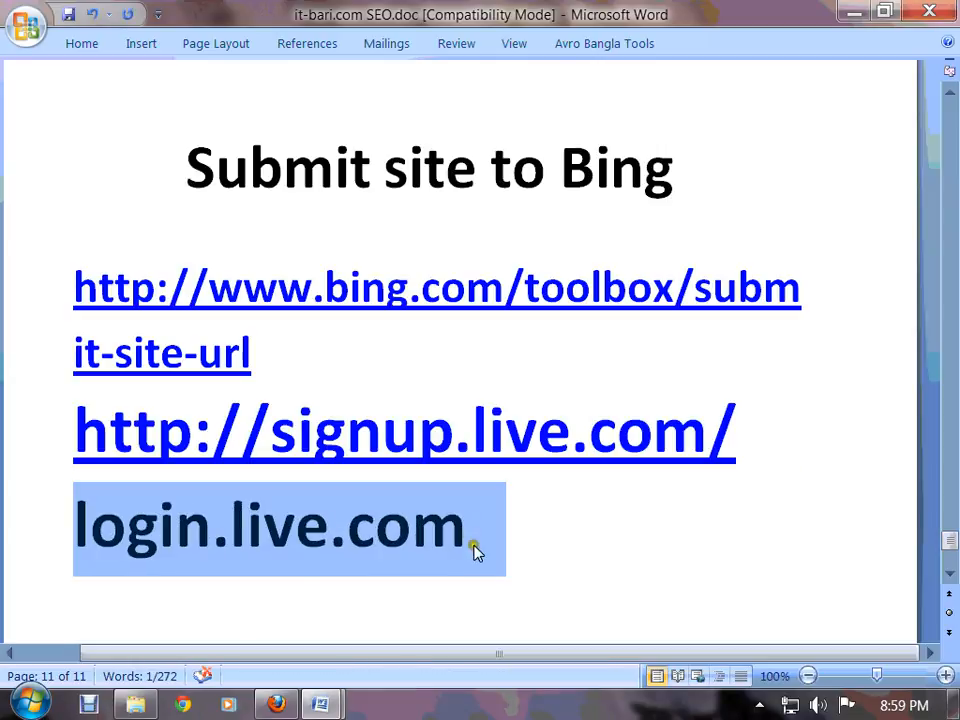
pyautogui.moveTo(470, 548); pyautogui.dragTo(92, 544)
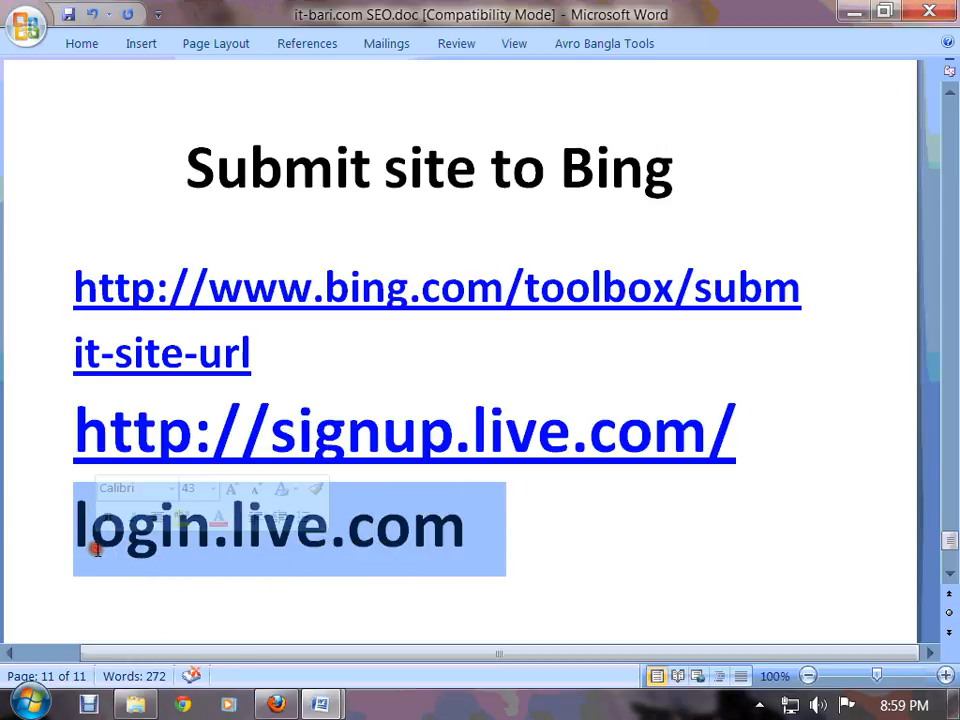
pyautogui.click(525, 540)
pyautogui.click(273, 705)
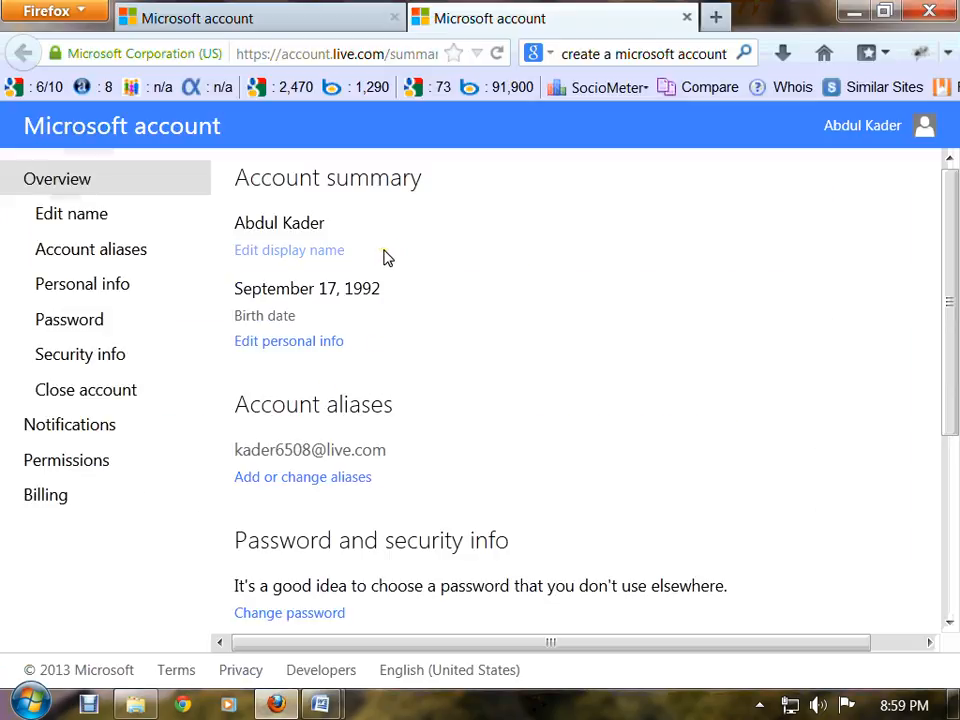
# Close the duplicate second tab, keeping only the Microsoft account summary tab
pyautogui.scroll(-3, 435, 480)
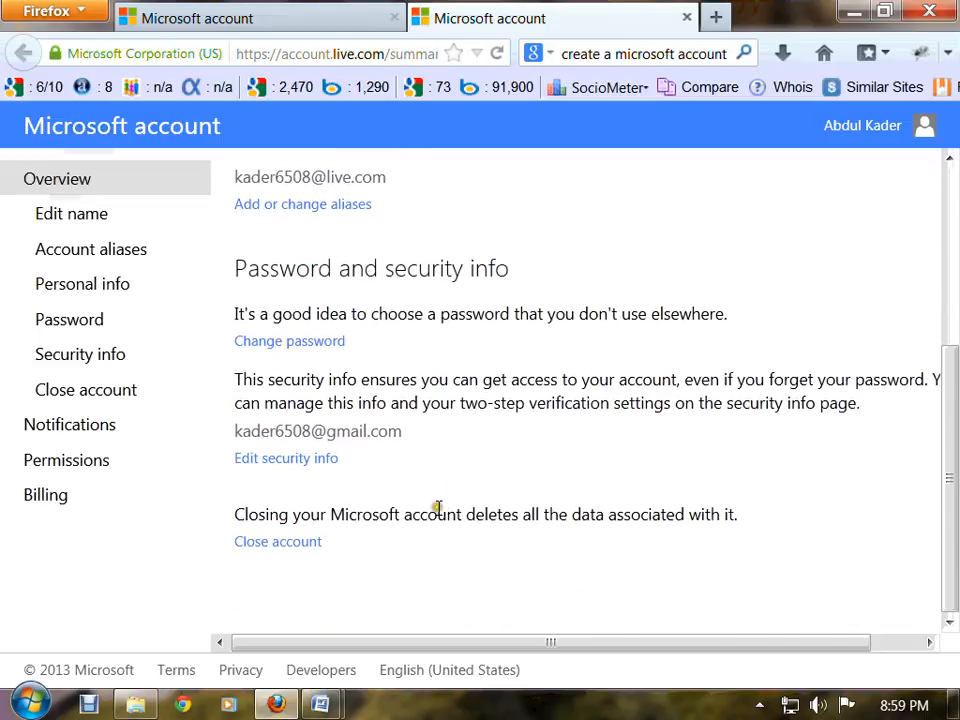
pyautogui.scroll(3, 443, 550)
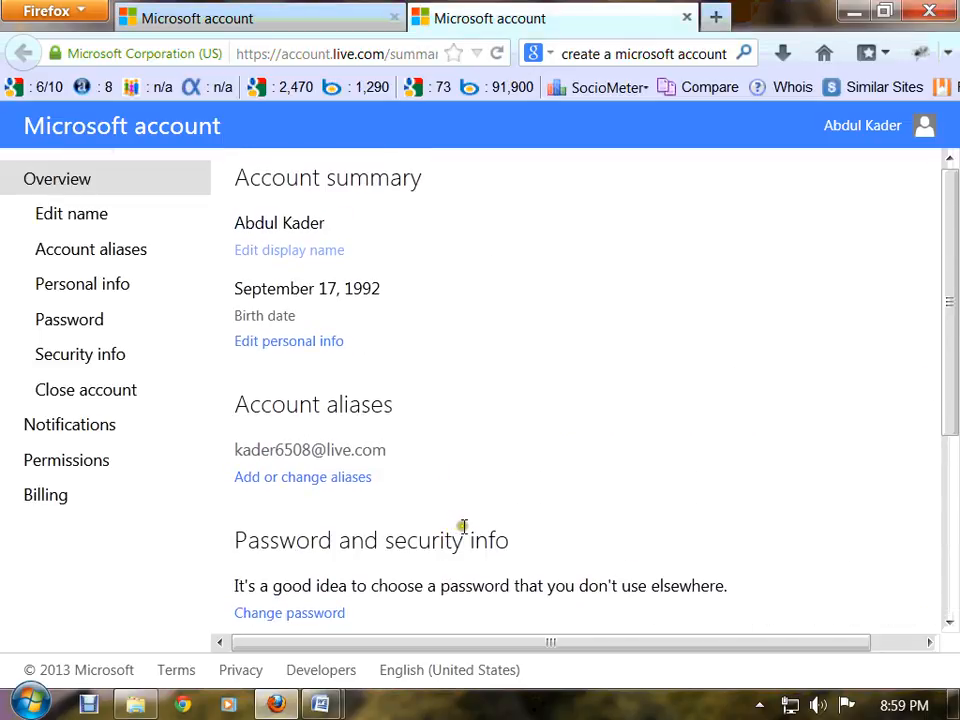
pyautogui.click(684, 17)
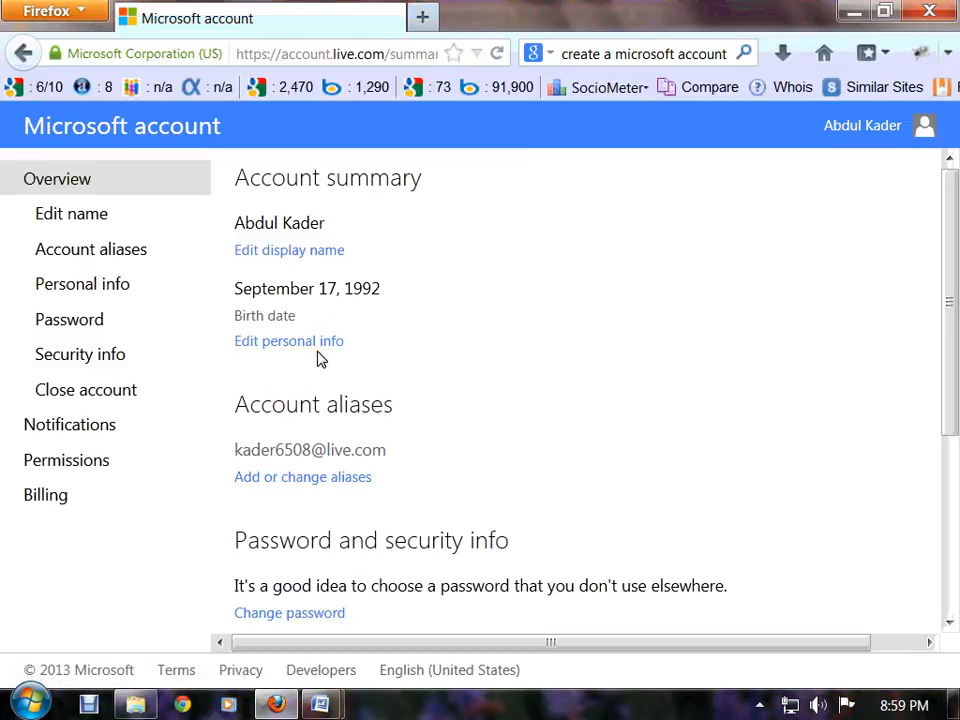
pyautogui.click(324, 352)
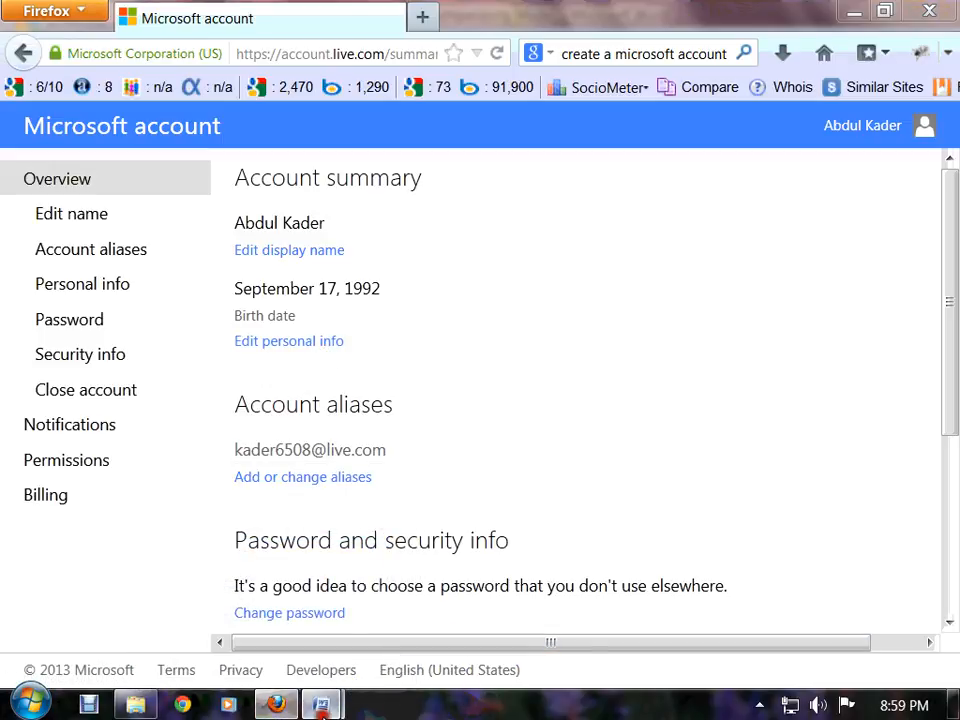
pyautogui.moveTo(320, 704)
pyautogui.moveTo(240, 645)
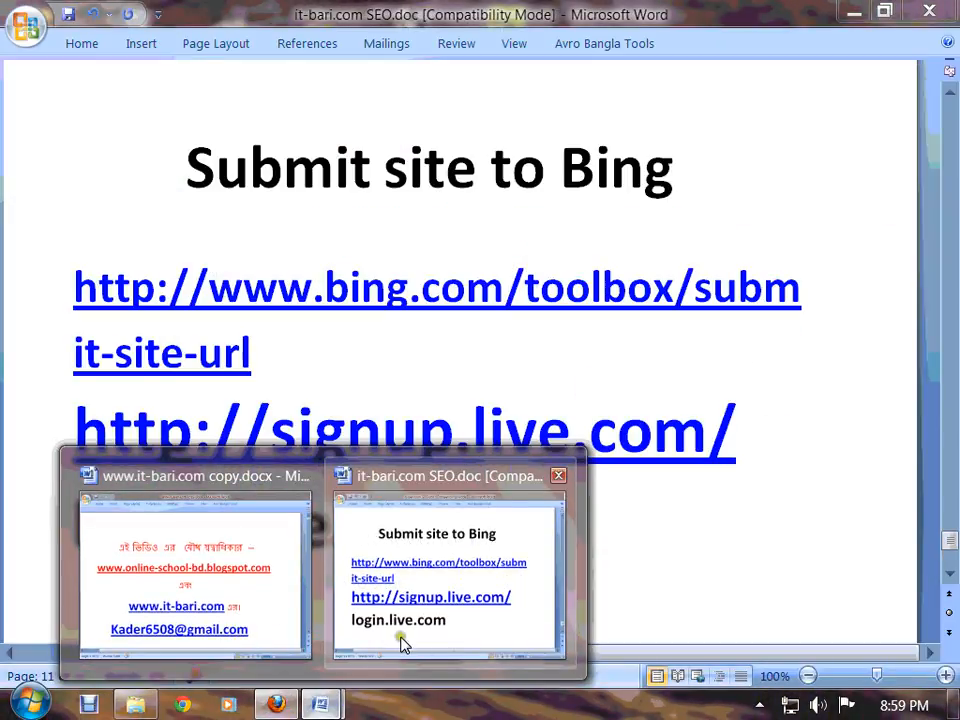
pyautogui.click(403, 639)
pyautogui.moveTo(320, 706)
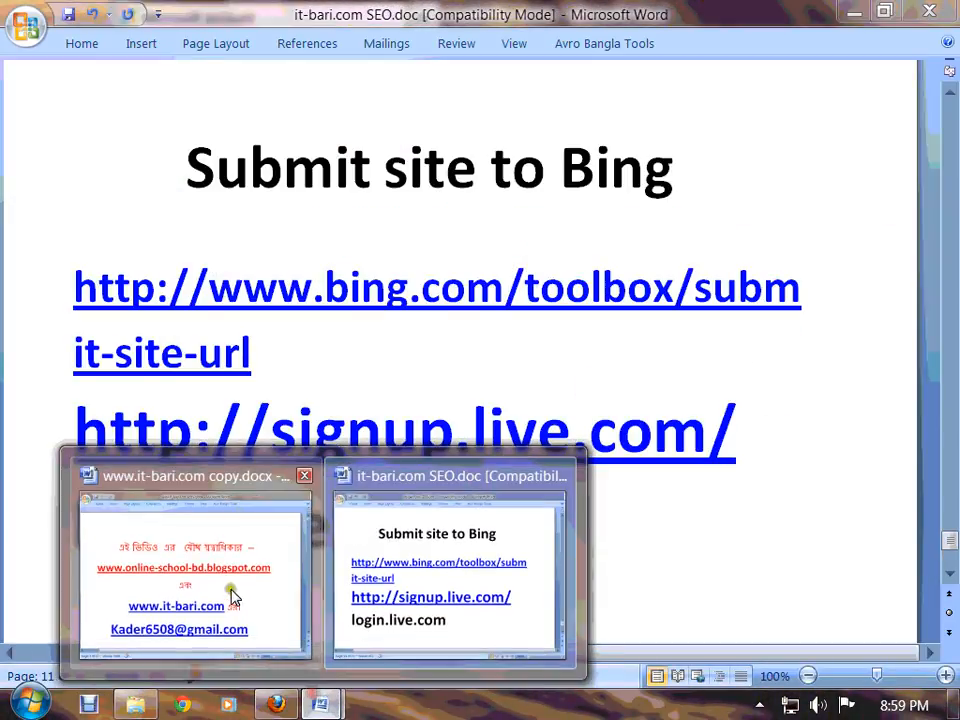
pyautogui.click(232, 588)
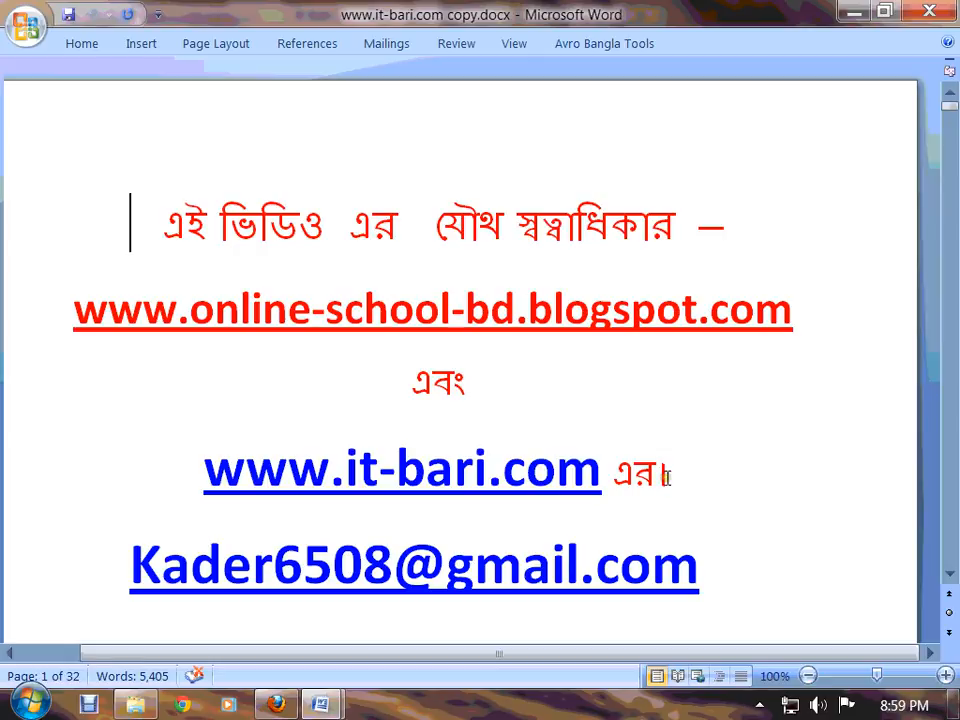